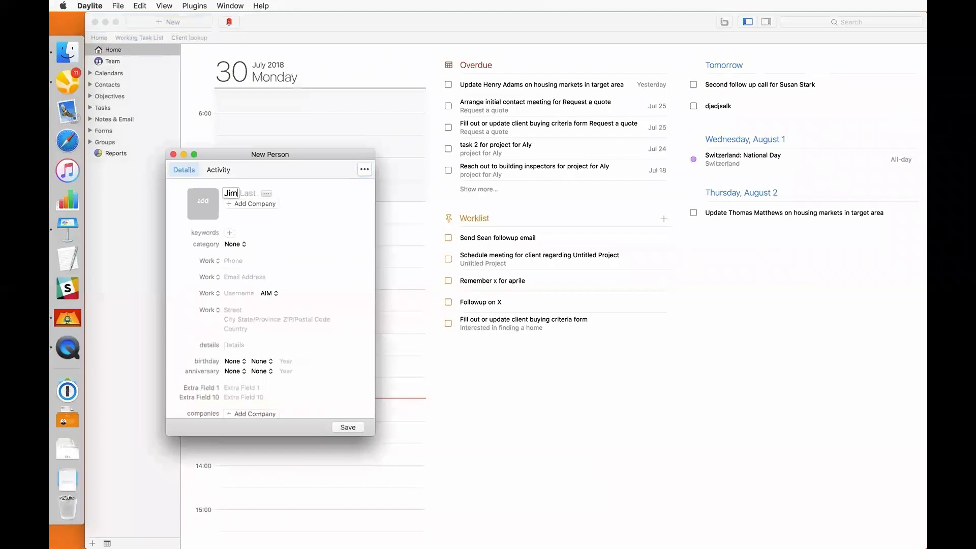
pyautogui.write('s')
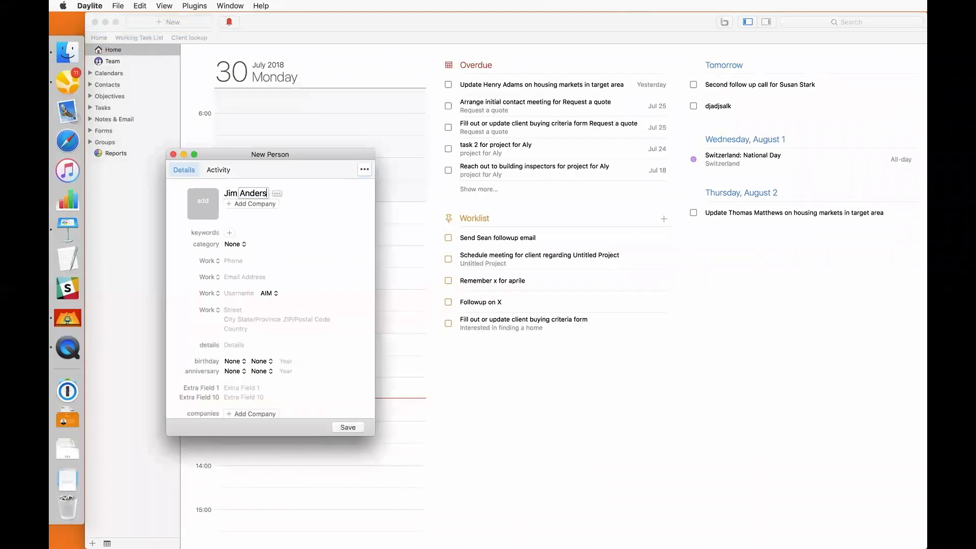
pyautogui.click(348, 427)
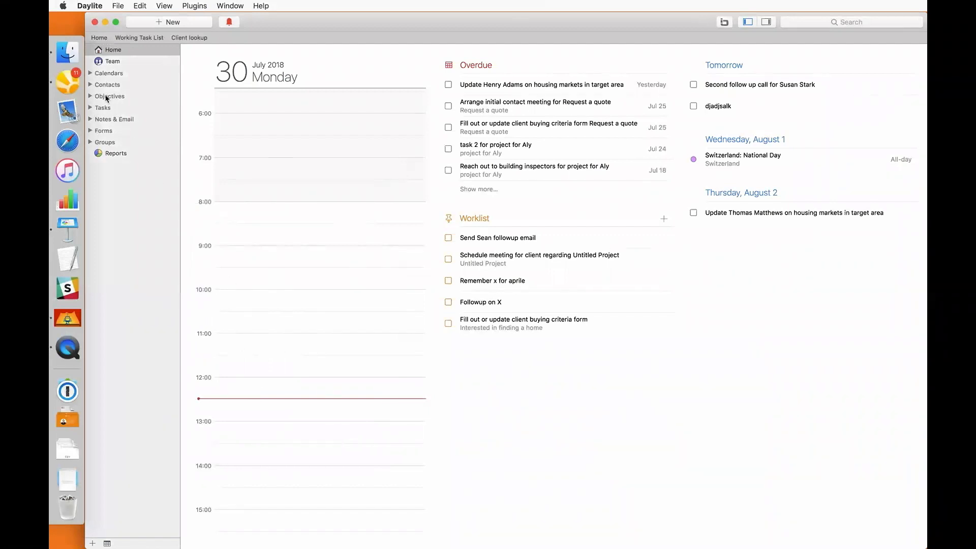
pyautogui.click(90, 84)
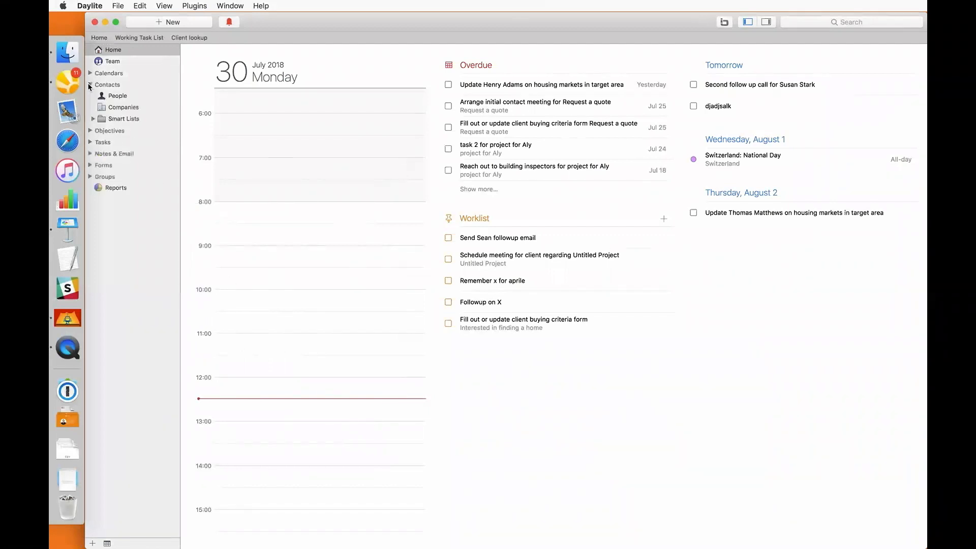
pyautogui.click(127, 96)
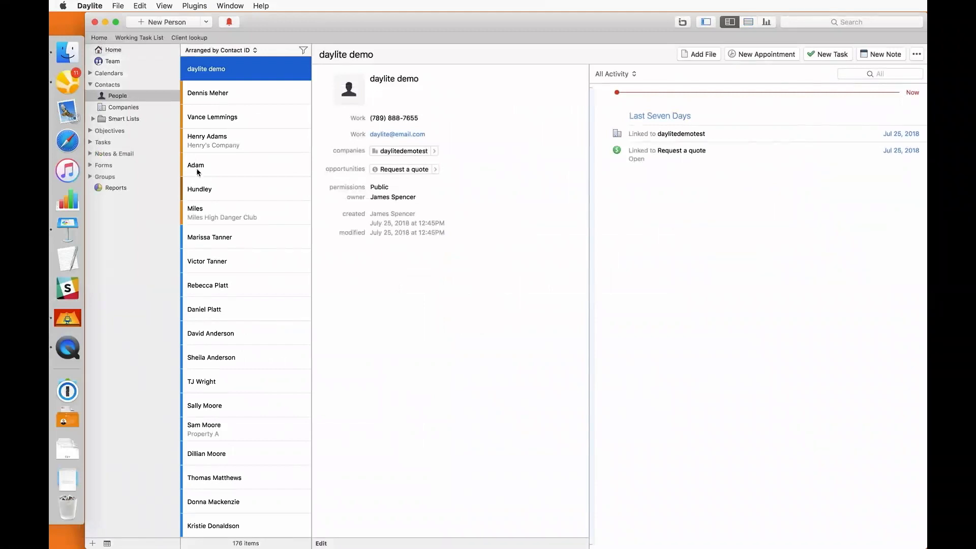
pyautogui.scroll(-5, 198, 172)
pyautogui.scroll(-4, 198, 172)
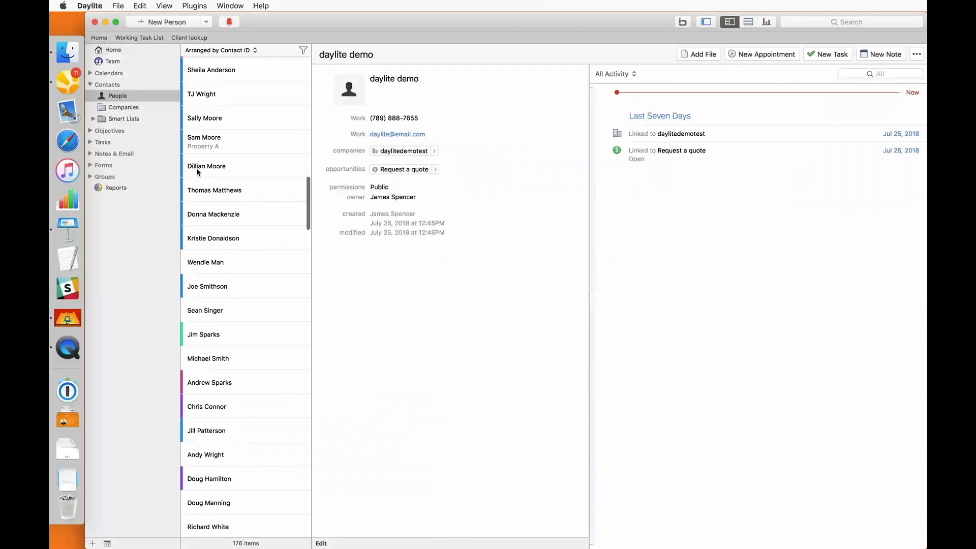
pyautogui.click(785, 25)
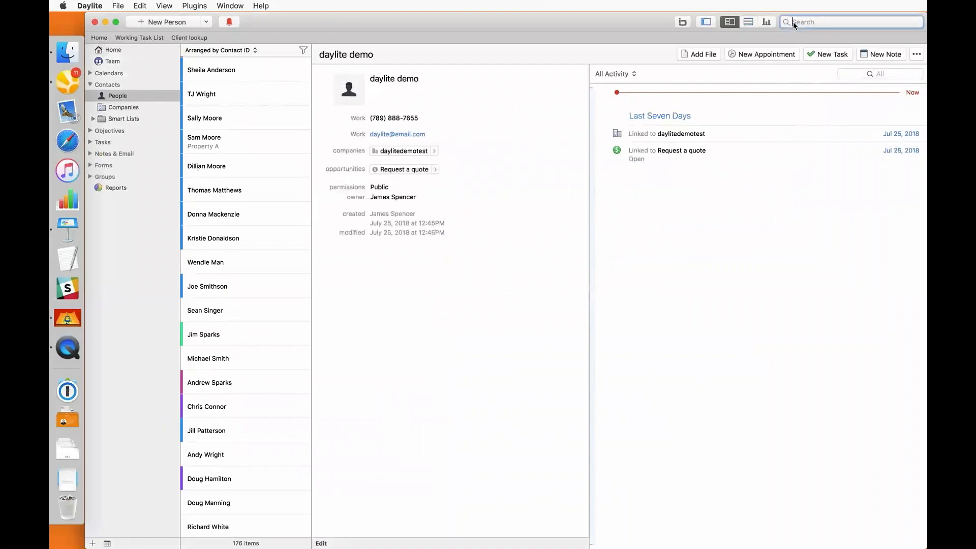
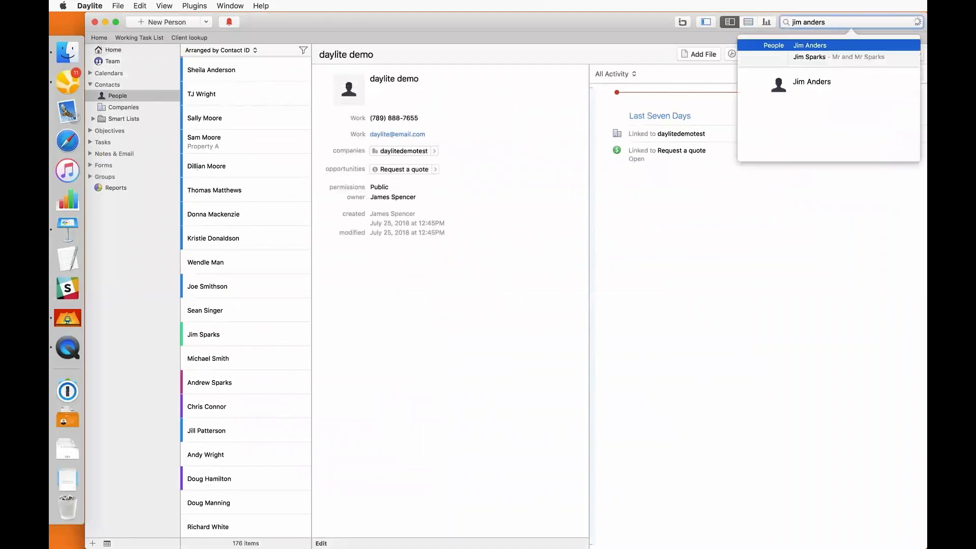
pyautogui.press('Return')
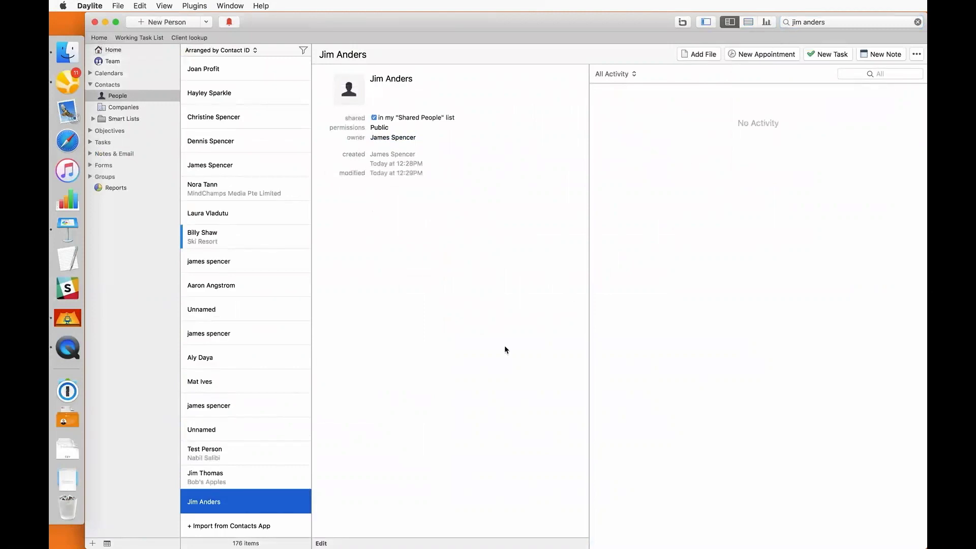
# In edit mode, relabel the first phone Office, enter its number, and add a Mobile number
pyautogui.click(321, 543)
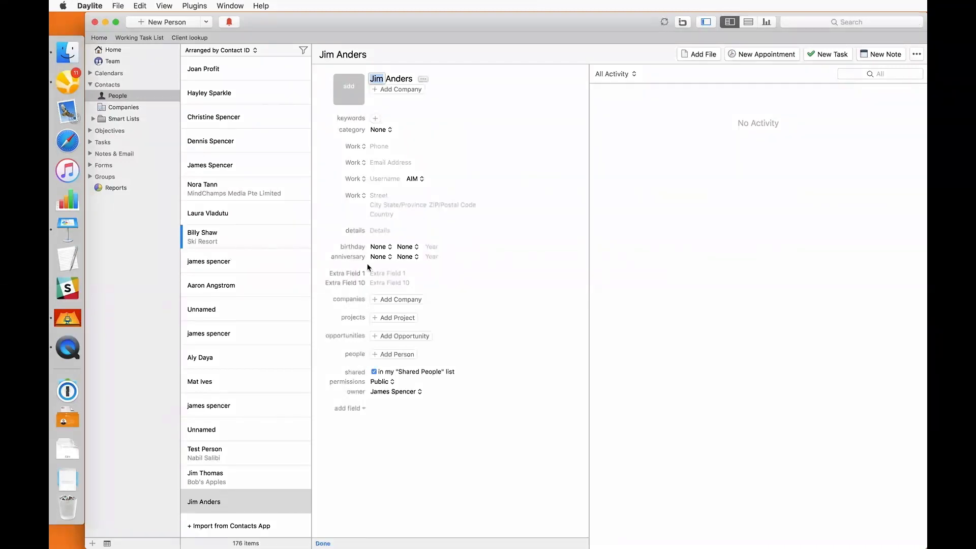
pyautogui.click(362, 149)
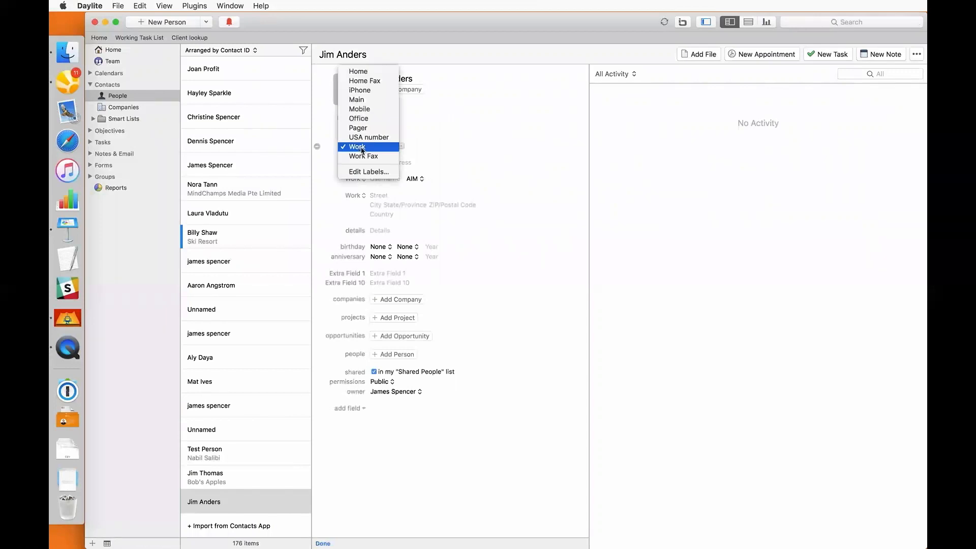
pyautogui.click(360, 119)
pyautogui.click(374, 145)
pyautogui.write('905) 55')
pyautogui.write('5-1234')
pyautogui.press('Tab')
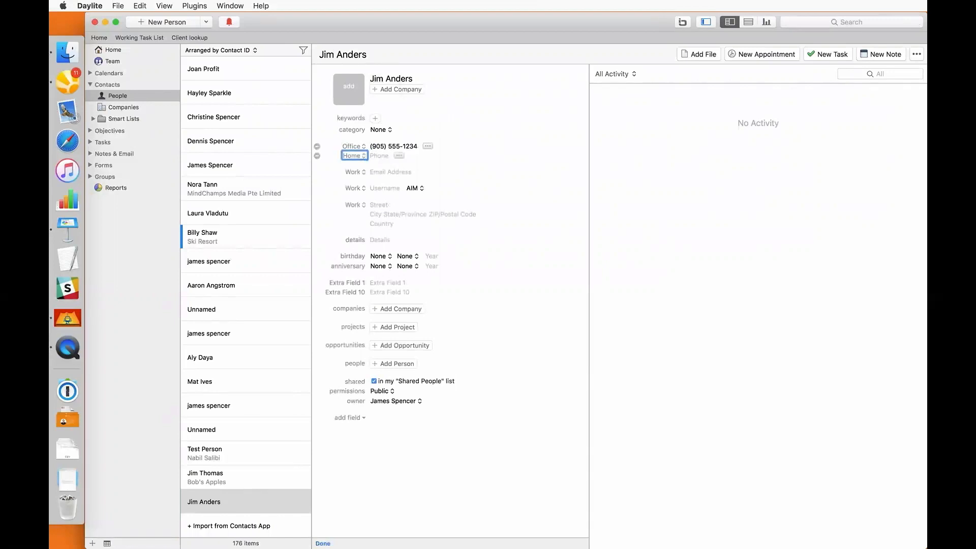
pyautogui.press('m')
pyautogui.press('Tab')
pyautogui.write('416555')
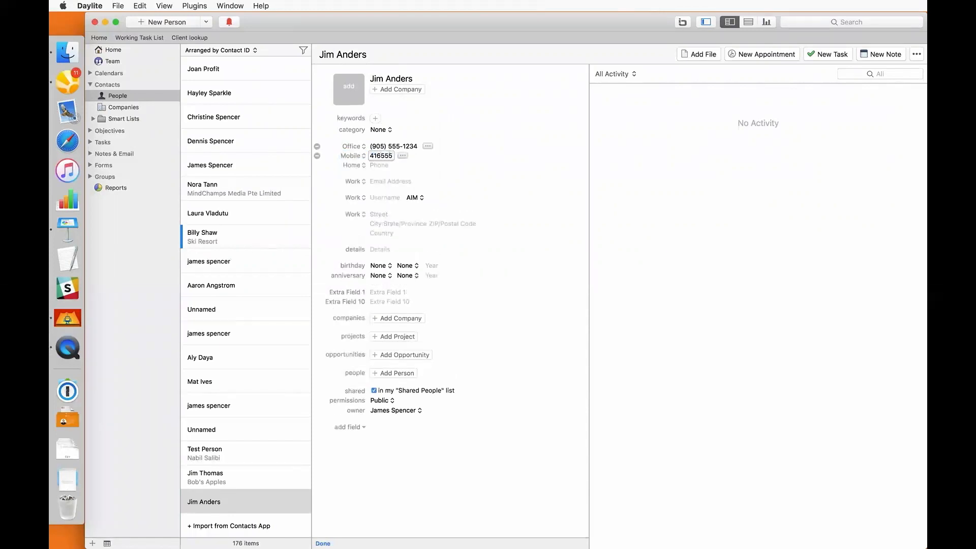
pyautogui.write('1234')
# Enter Jim's work e-mail address and his work street, city and state
pyautogui.click(378, 180)
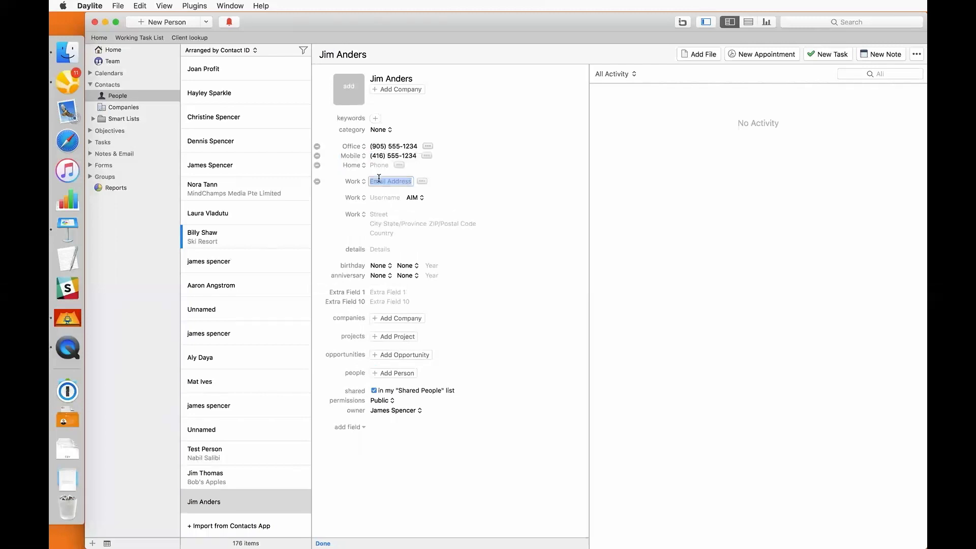
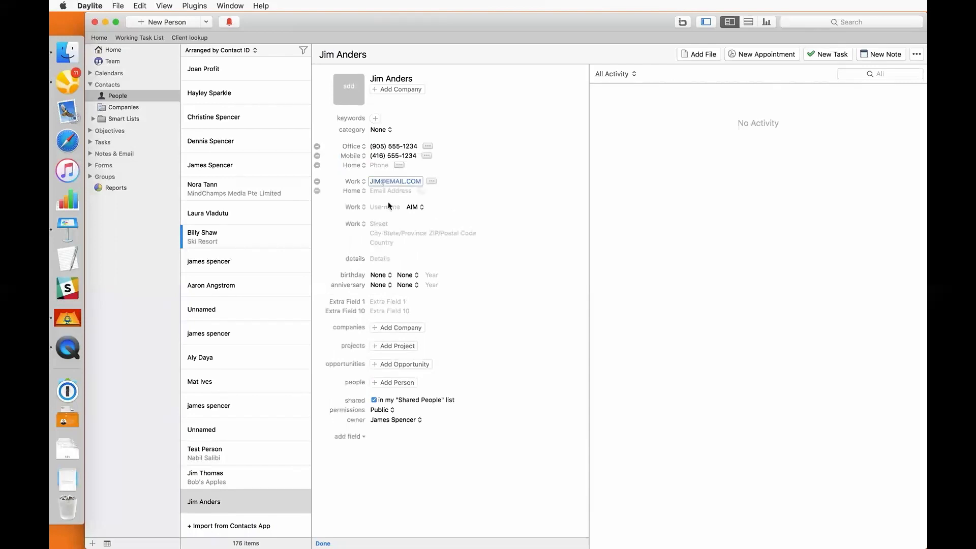
pyautogui.click(385, 223)
pyautogui.write('123')
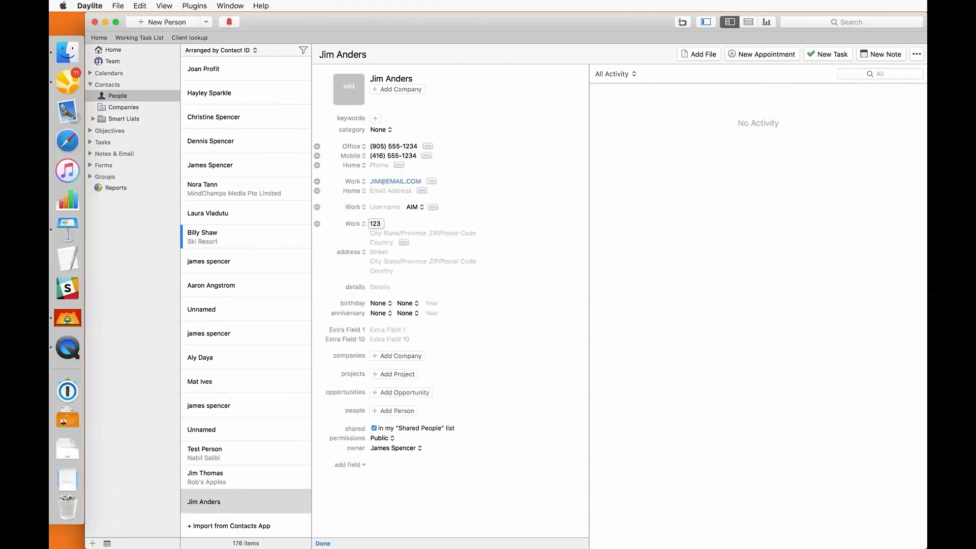
pyautogui.write(' St')
pyautogui.press('Tab')
pyautogui.write('City')
pyautogui.press('Tab')
pyautogui.write('State')
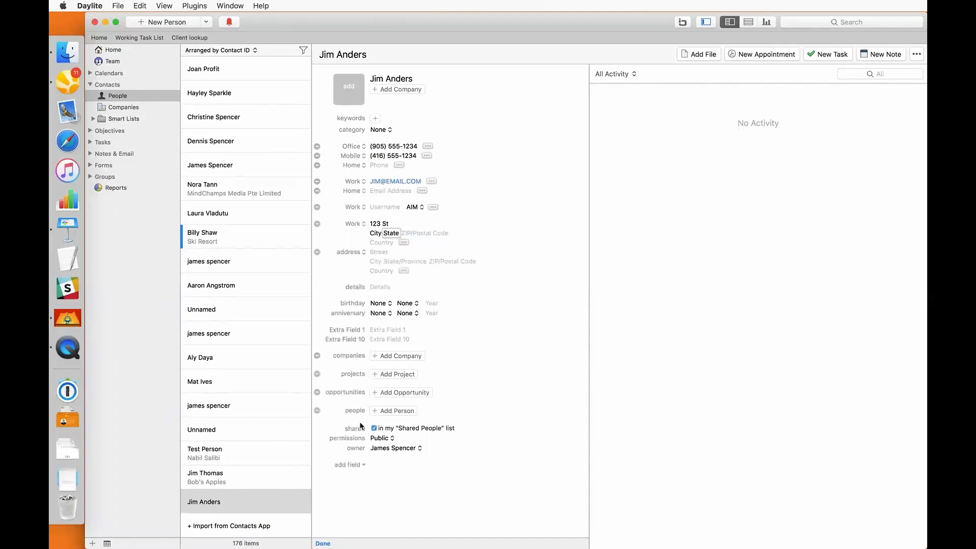
# Browse the extra-field list and close it without adding a field
pyautogui.click(351, 465)
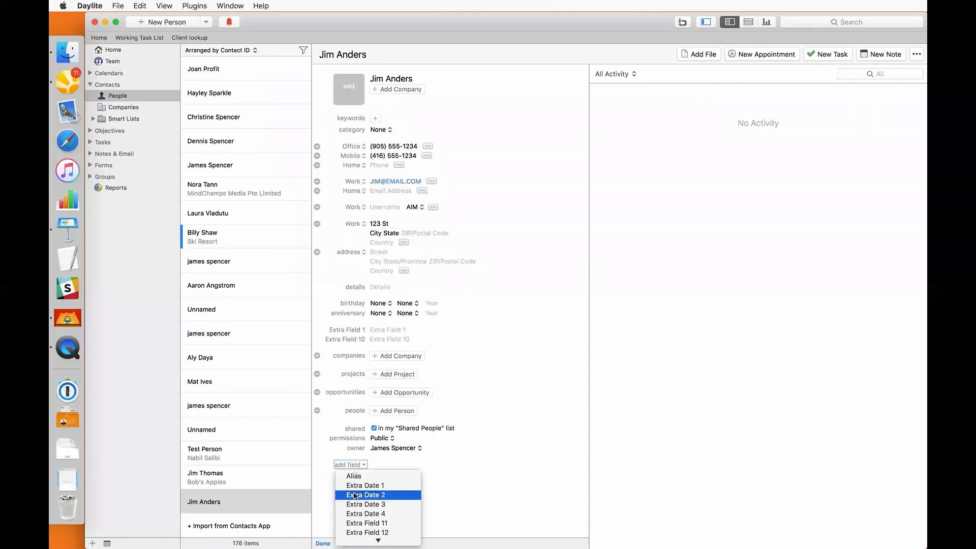
pyautogui.scroll(-5, 355, 496)
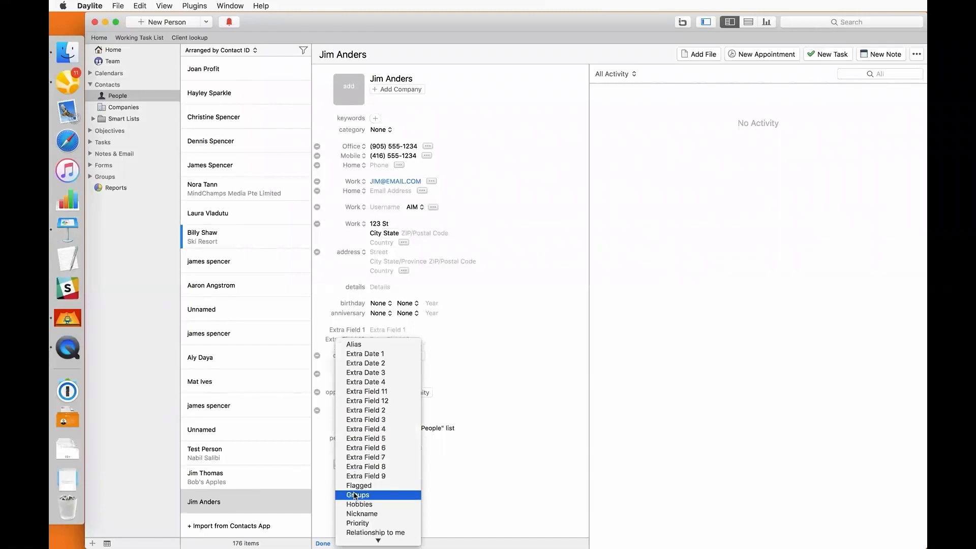
pyautogui.click(356, 495)
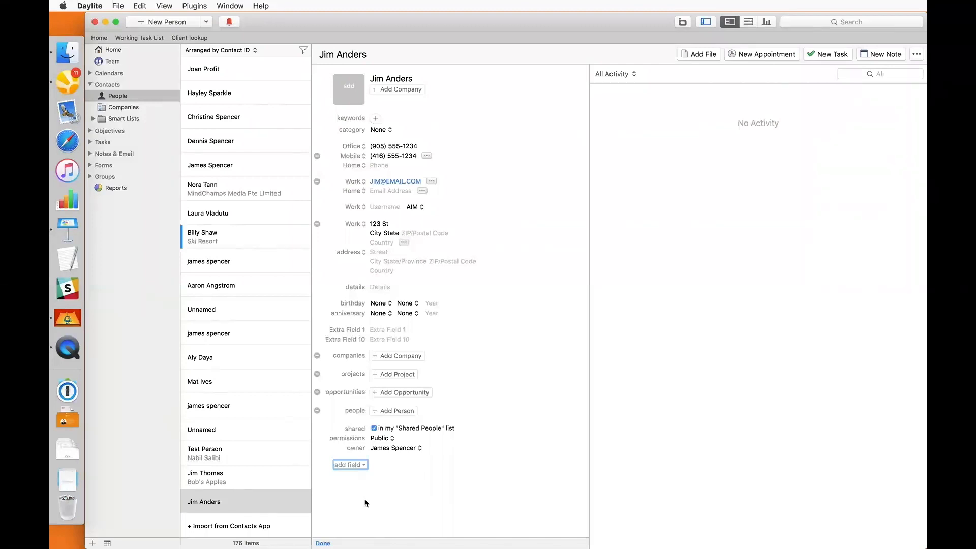
# Check Hobbies under Preferences > Edit Cards for People, then close Preferences
pyautogui.click(121, 8)
pyautogui.moveTo(96, 7)
pyautogui.click(99, 44)
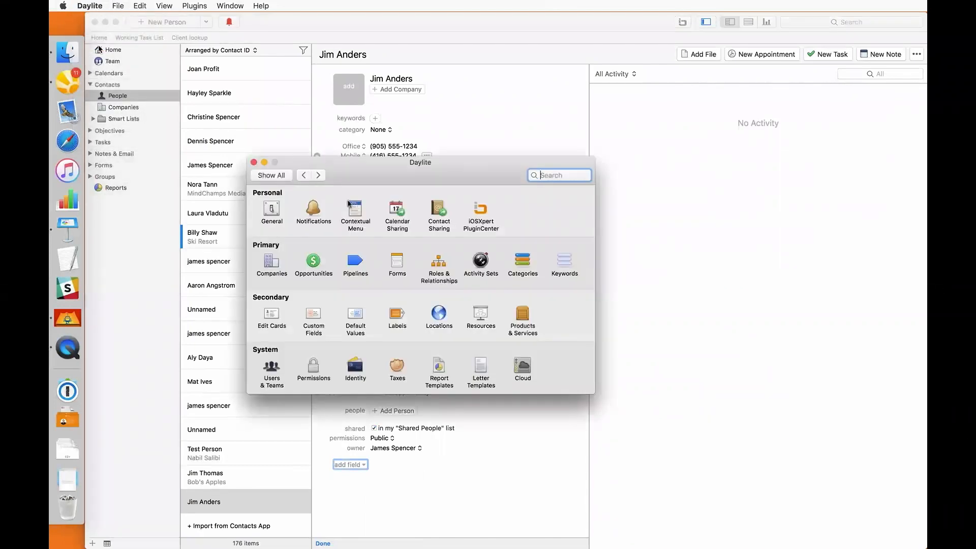
pyautogui.click(273, 312)
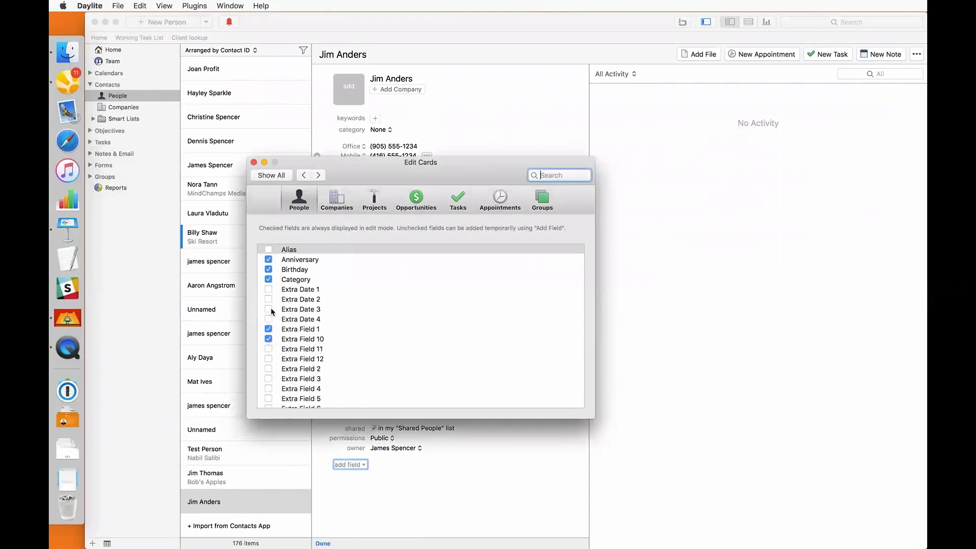
pyautogui.scroll(-7, 272, 311)
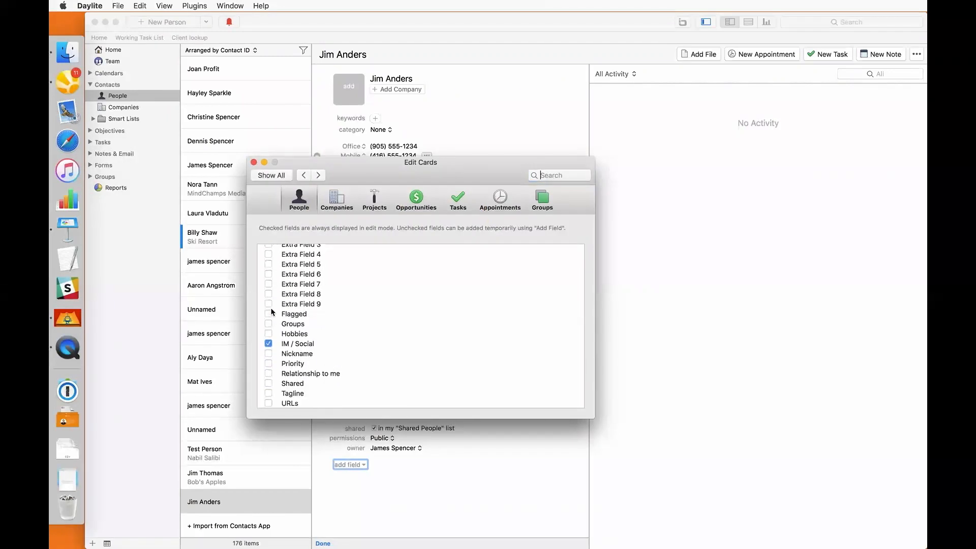
pyautogui.click(269, 334)
pyautogui.click(269, 333)
pyautogui.click(269, 333)
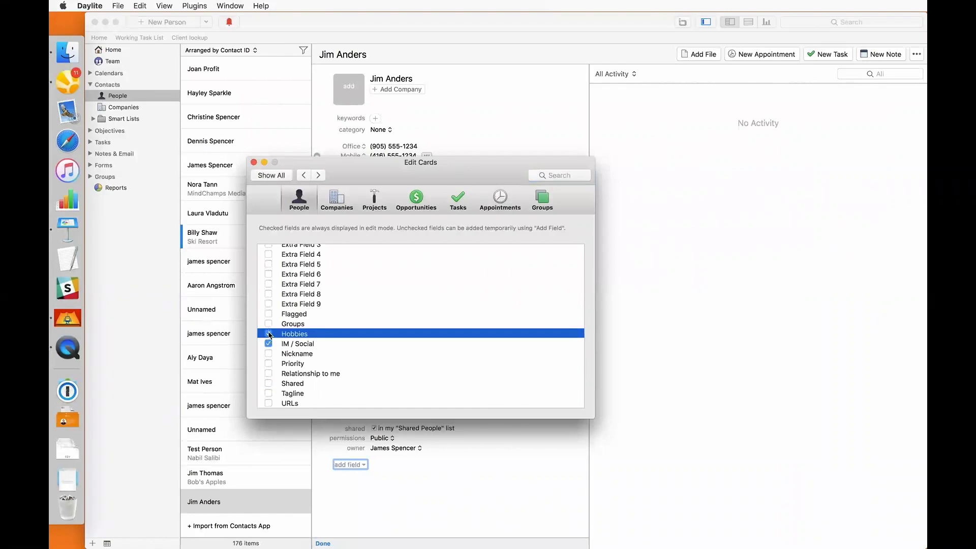
pyautogui.click(253, 162)
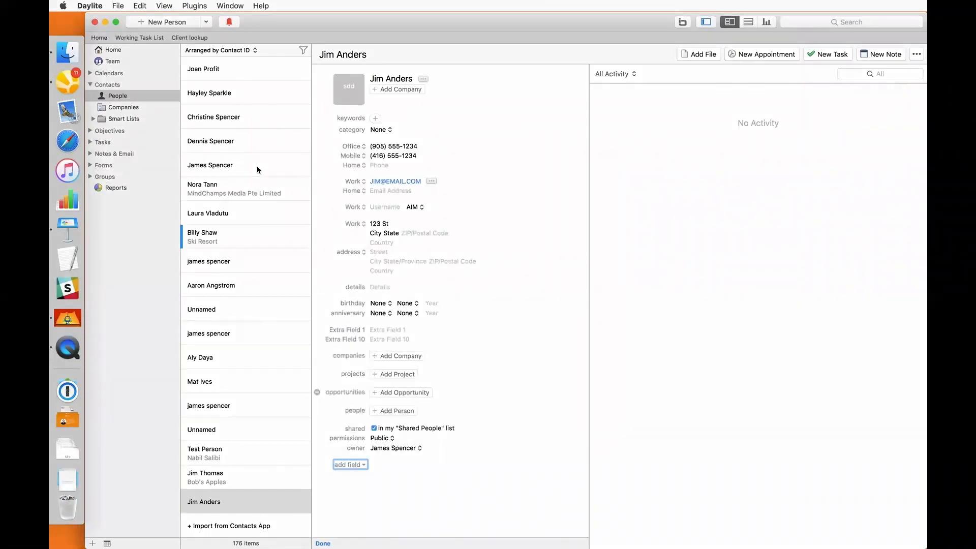
pyautogui.click(324, 543)
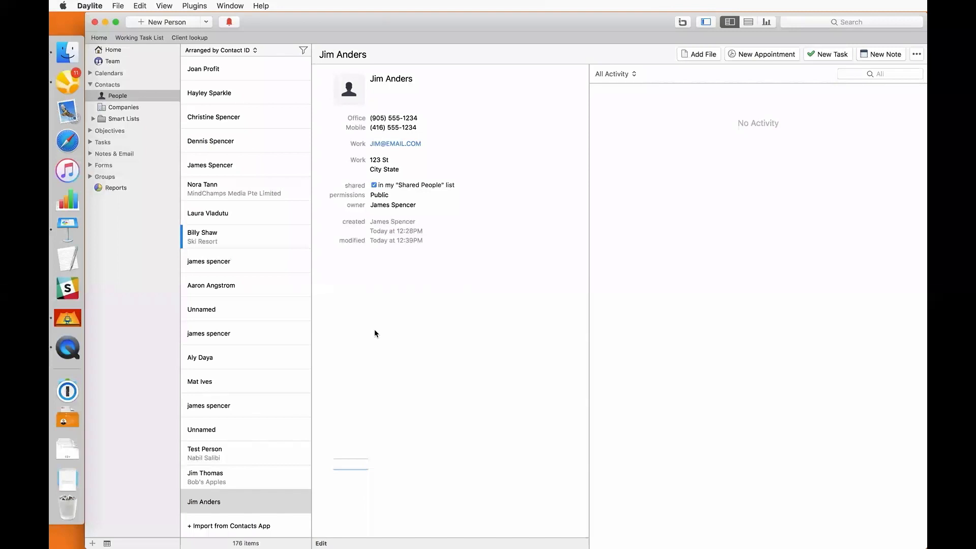
pyautogui.click(241, 499)
pyautogui.doubleClick(241, 499)
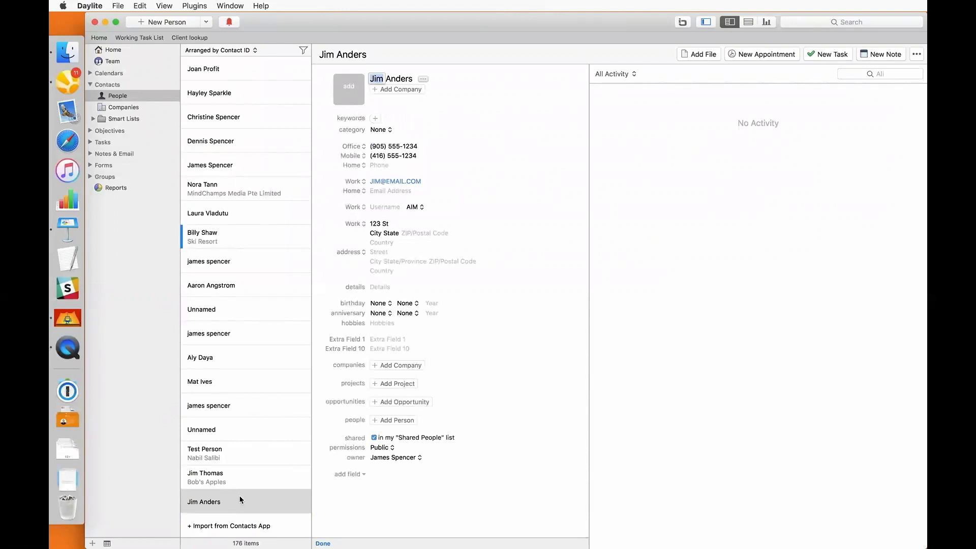
pyautogui.click(257, 503)
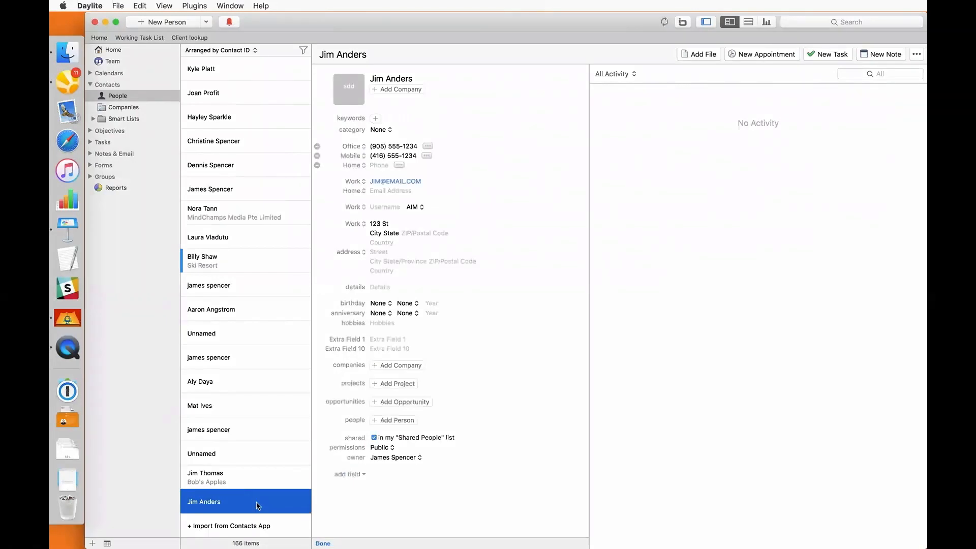
pyautogui.click(385, 131)
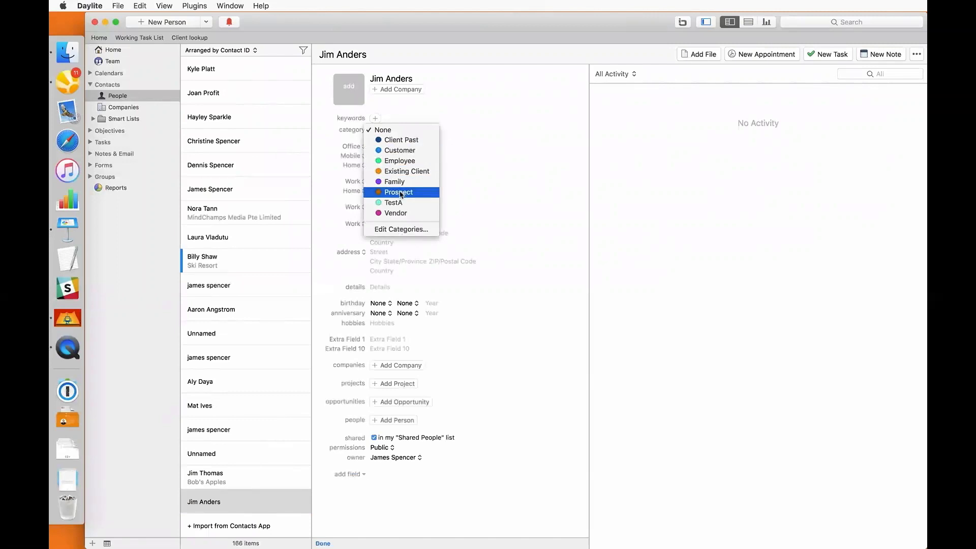
pyautogui.click(377, 120)
pyautogui.click(376, 119)
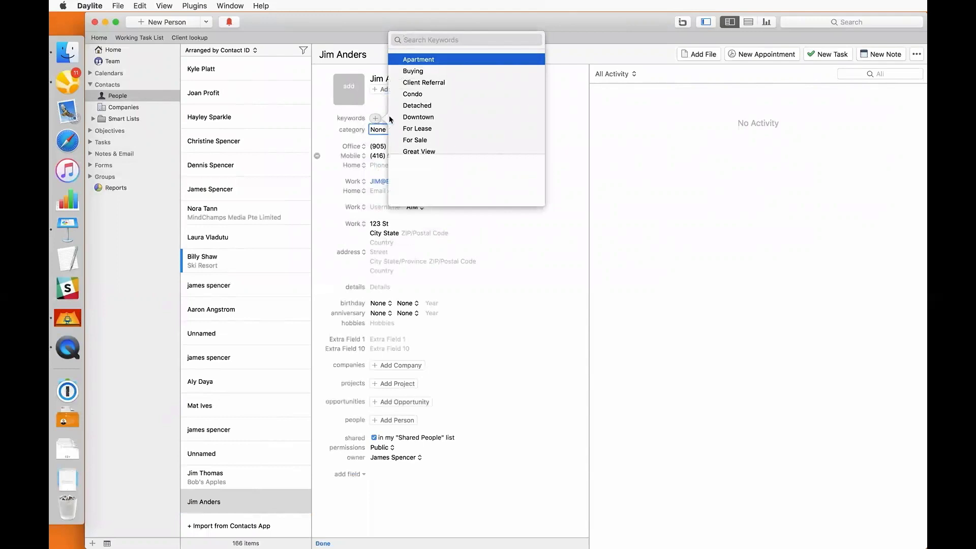
pyautogui.scroll(-5, 418, 117)
pyautogui.scroll(-6, 418, 119)
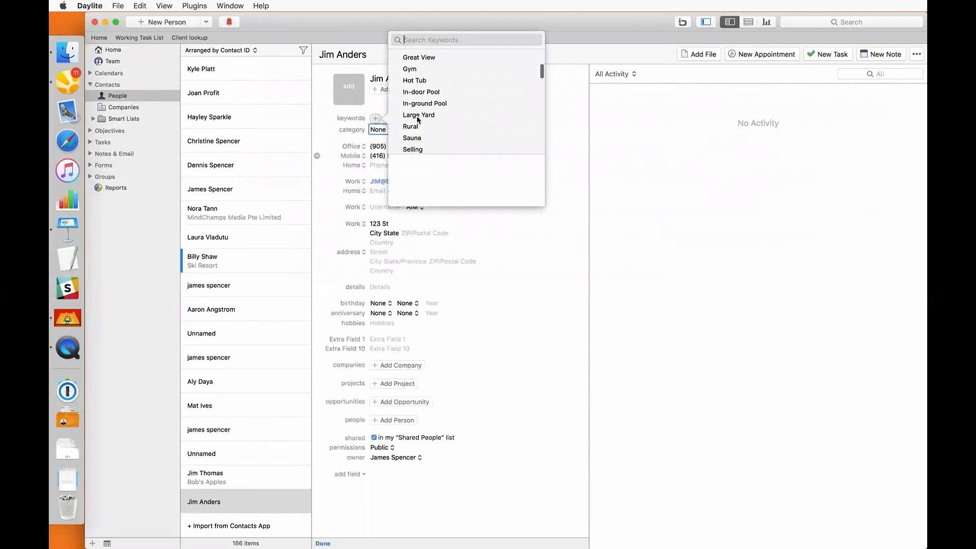
pyautogui.scroll(-6, 417, 120)
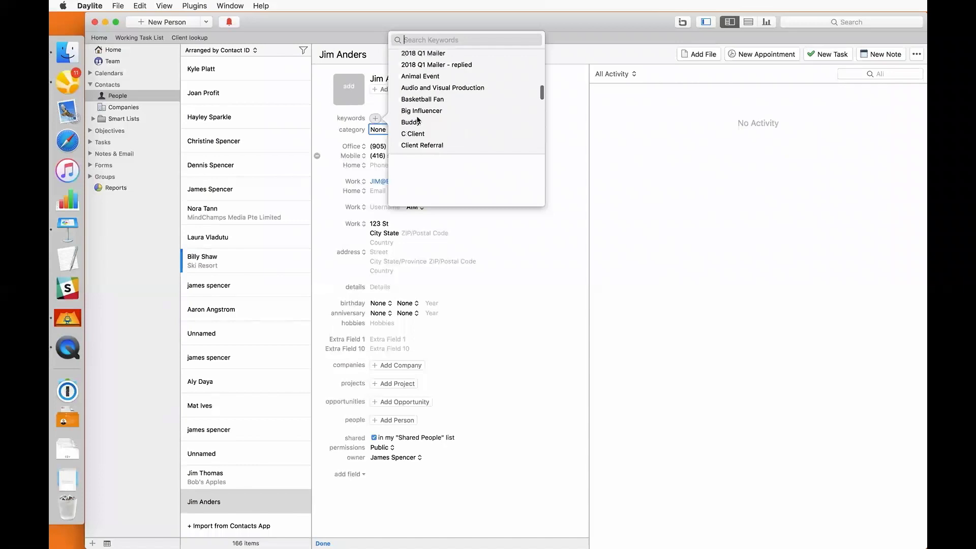
pyautogui.click(564, 117)
# Set the category to Customer, add the Loyal keyword, and save with Cmd+S
pyautogui.click(393, 129)
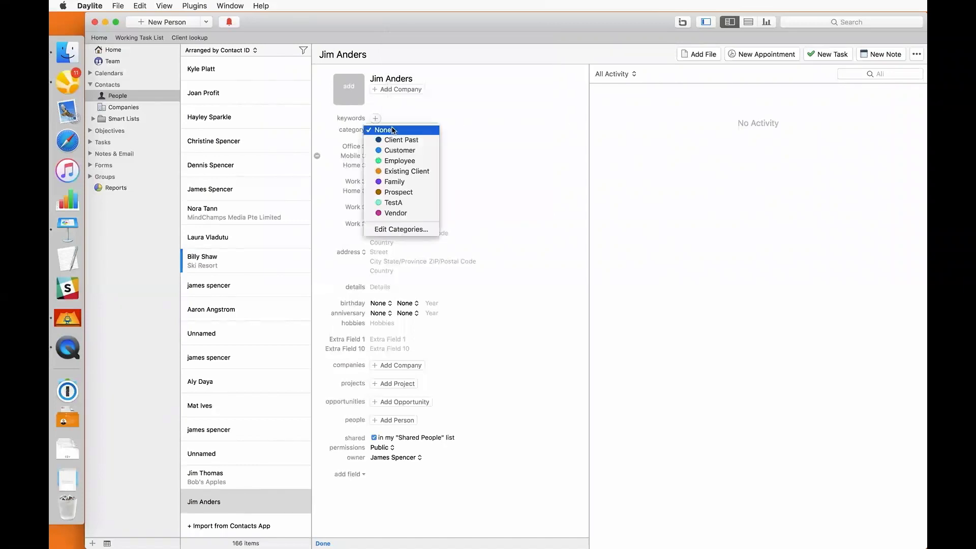
pyautogui.click(401, 151)
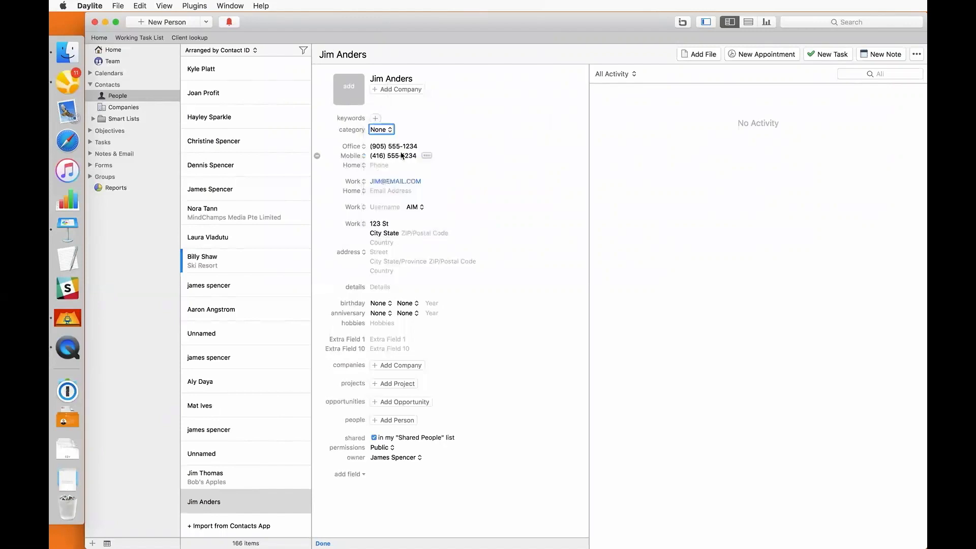
pyautogui.click(375, 118)
pyautogui.write('loya')
pyautogui.press('Return')
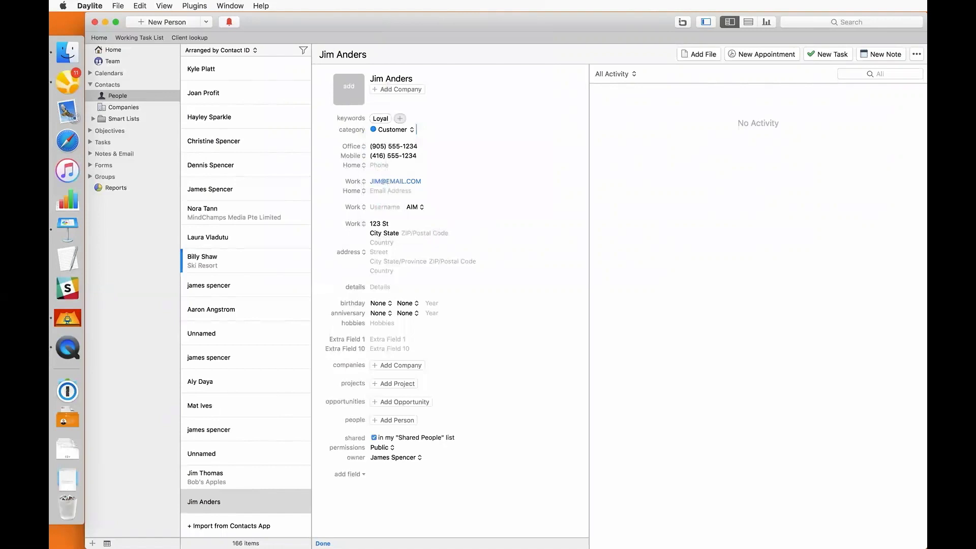
pyautogui.press('super+s')
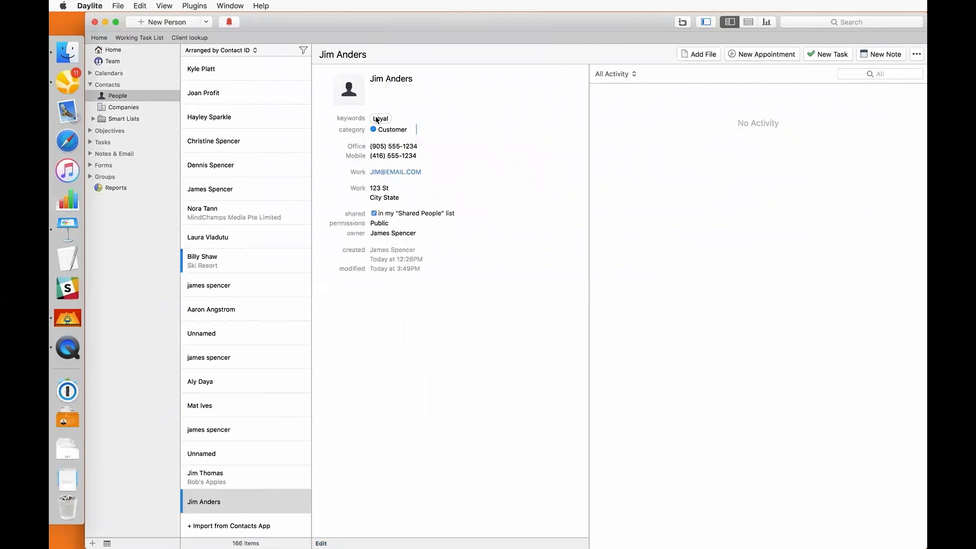
pyautogui.click(303, 51)
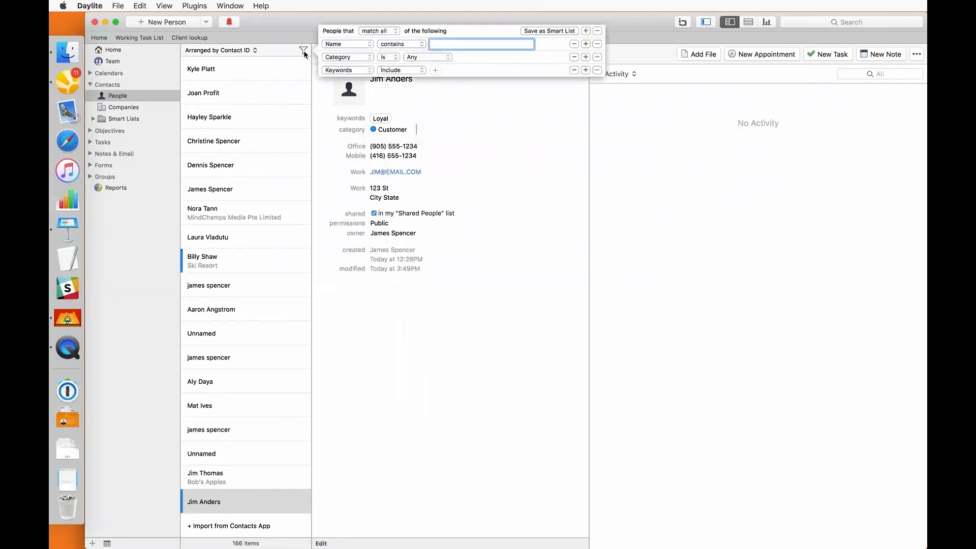
pyautogui.click(415, 60)
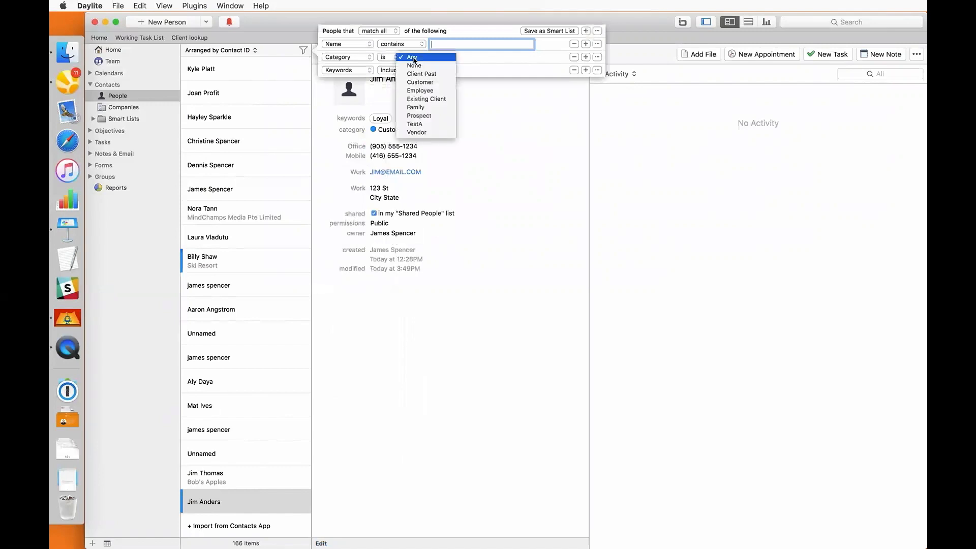
pyautogui.click(419, 88)
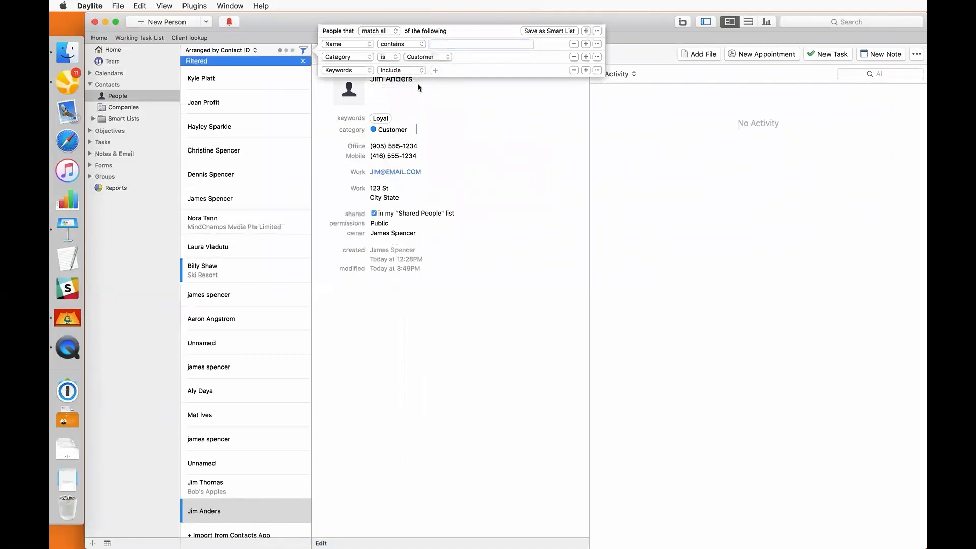
pyautogui.click(435, 70)
pyautogui.write('loy')
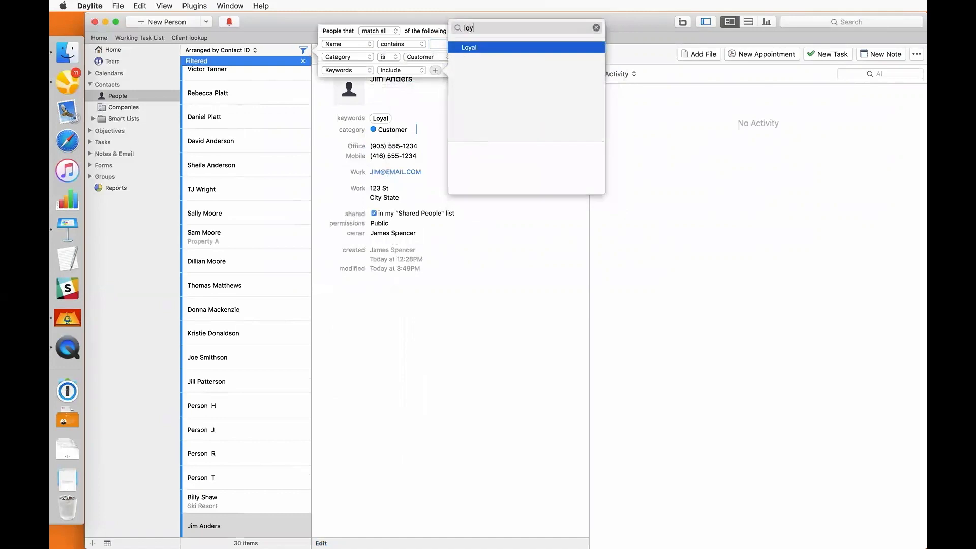
pyautogui.press('Return')
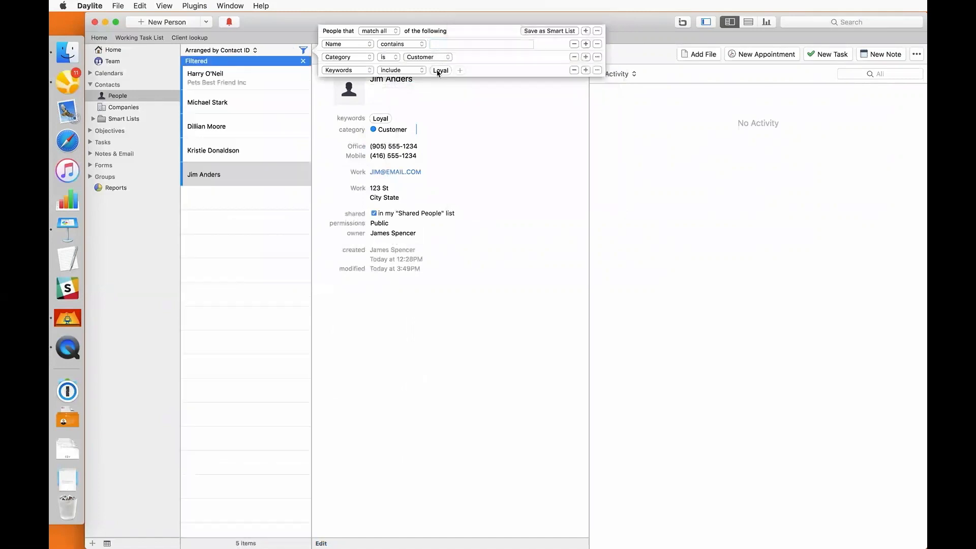
pyautogui.click(473, 130)
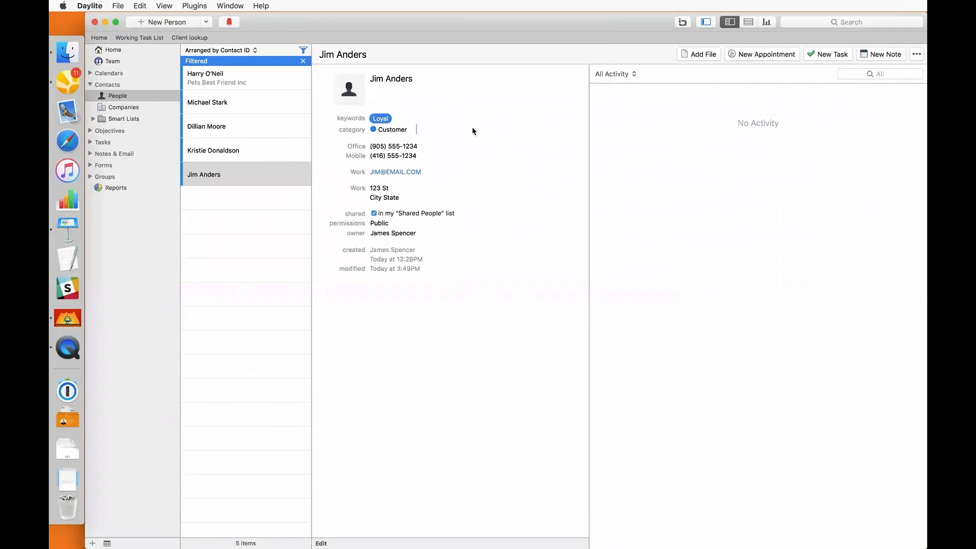
pyautogui.click(414, 132)
pyautogui.doubleClick(414, 133)
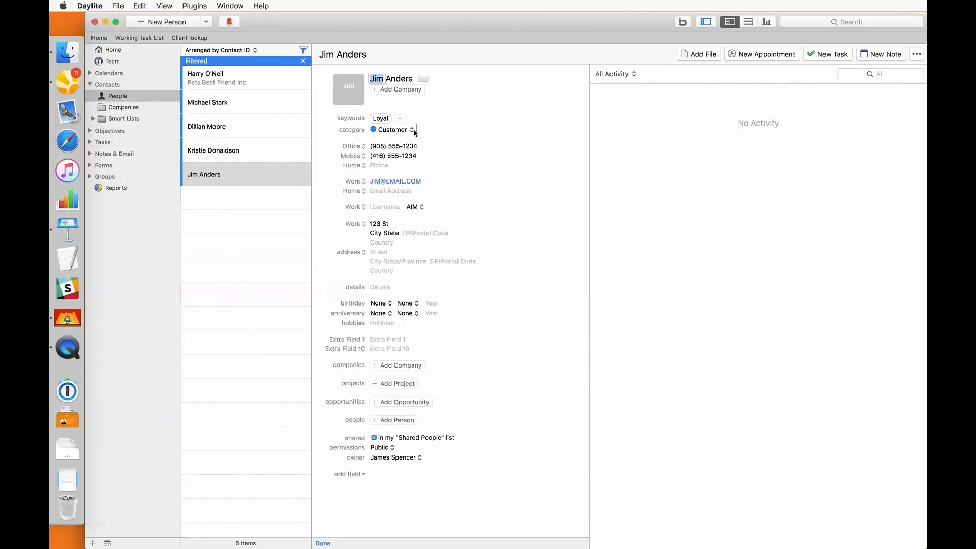
pyautogui.click(410, 90)
pyautogui.write('A')
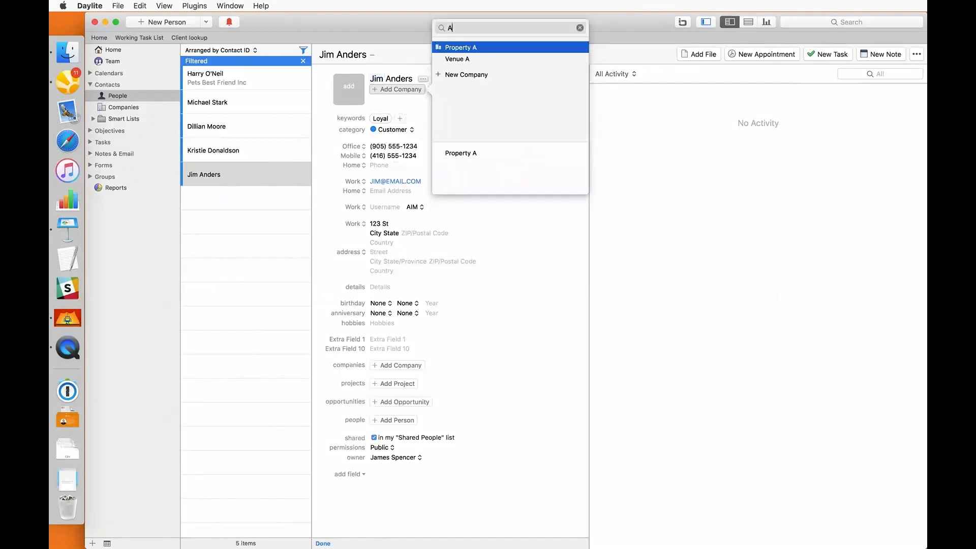
pyautogui.write('nd')
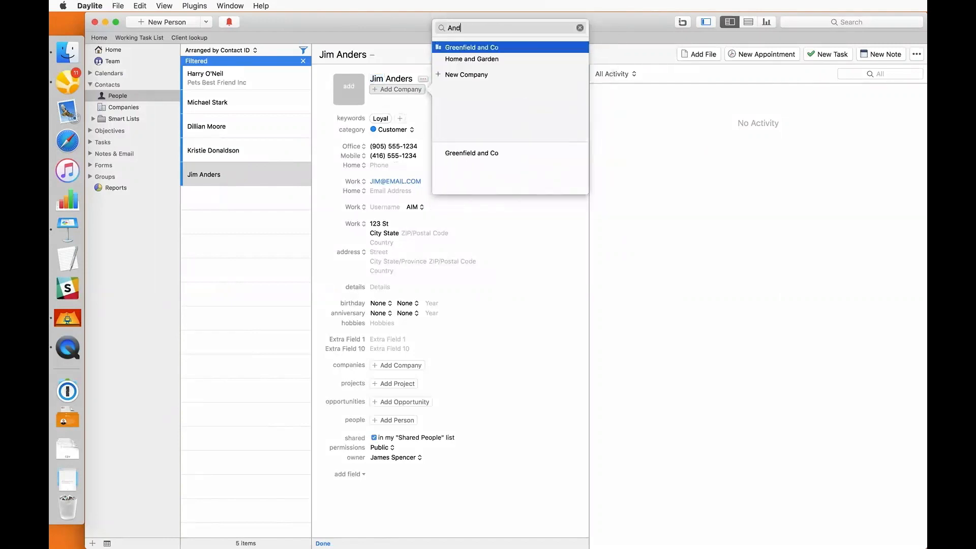
pyautogui.write('ers')
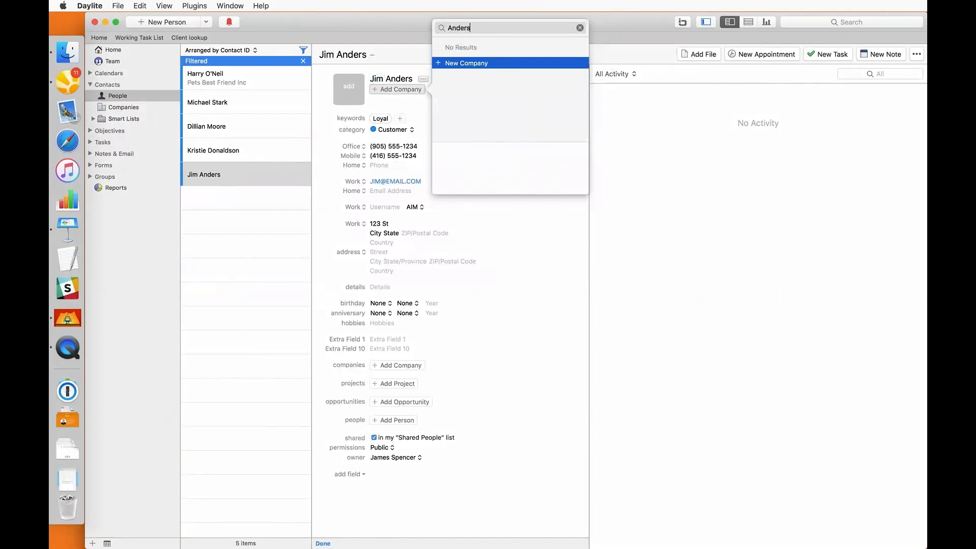
pyautogui.write(' Inc')
pyautogui.click(466, 63)
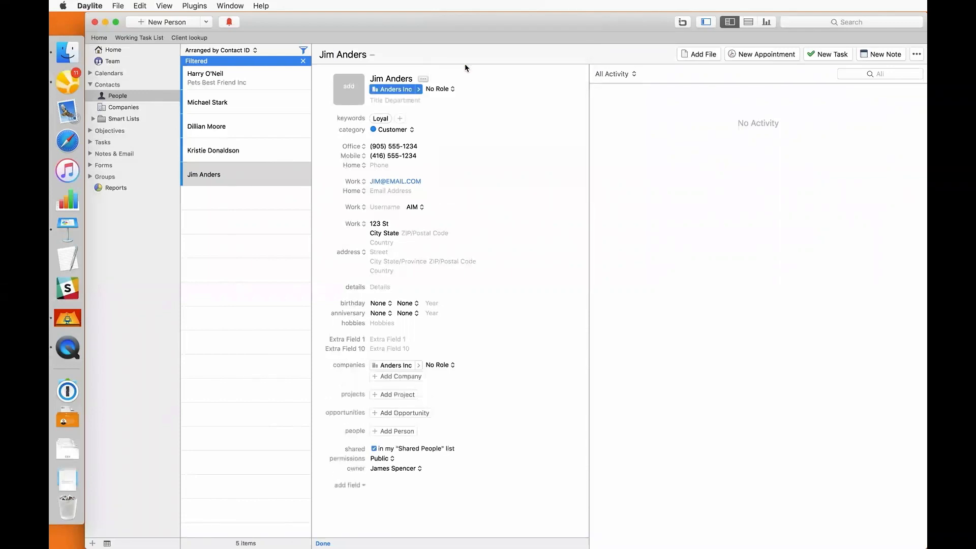
pyautogui.click(420, 93)
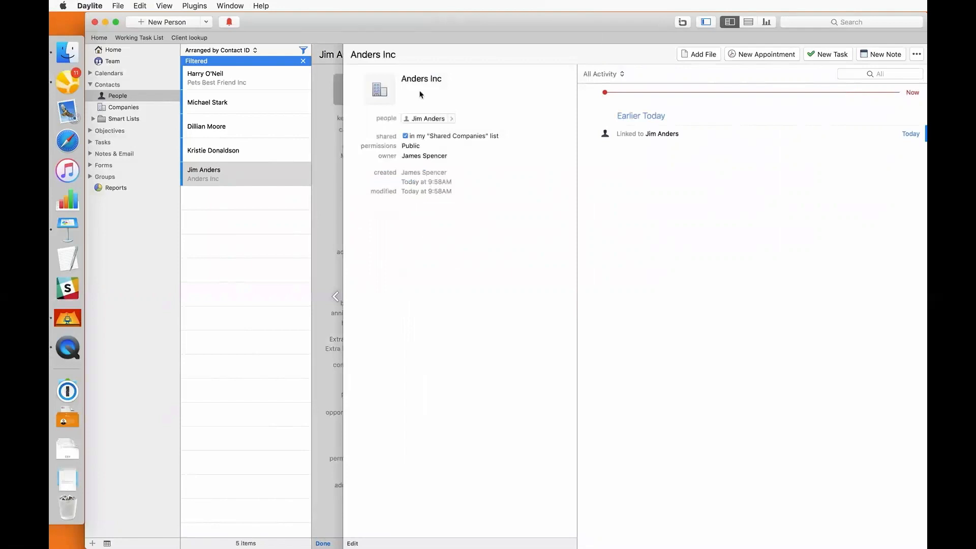
pyautogui.doubleClick(420, 95)
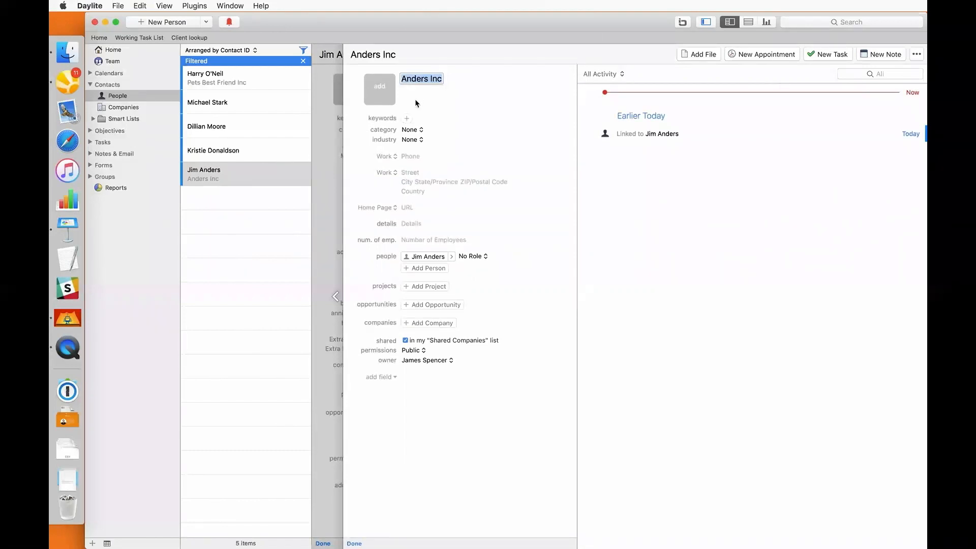
pyautogui.click(405, 155)
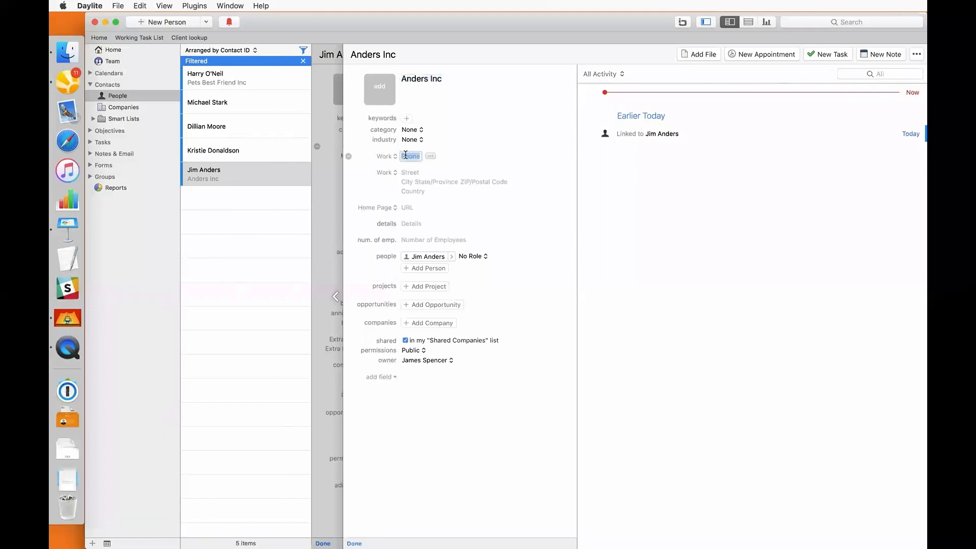
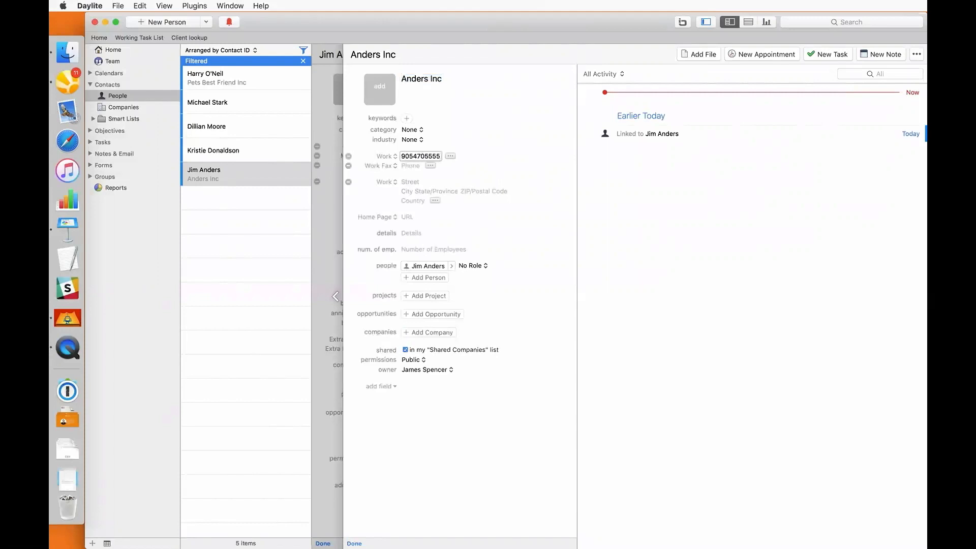
pyautogui.click(408, 216)
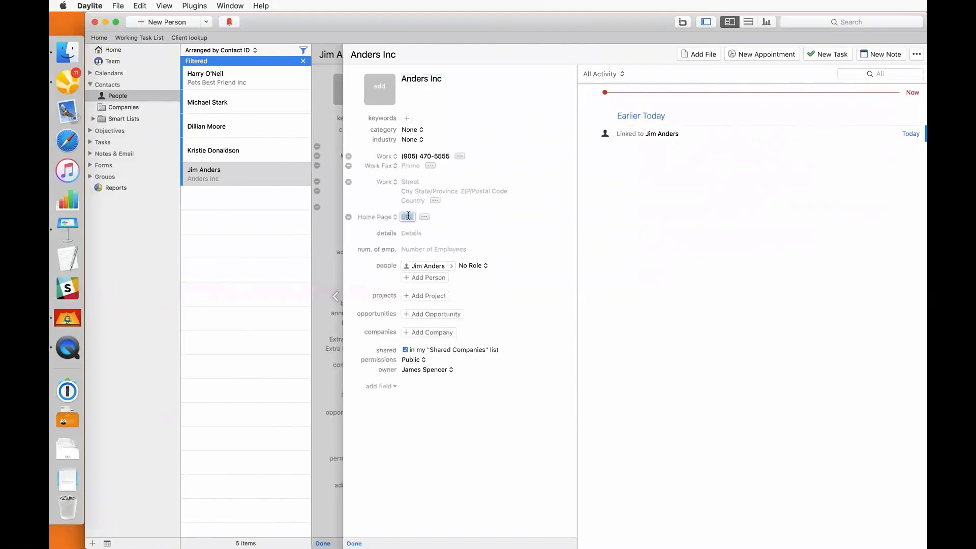
pyautogui.write('www.andersinc.com')
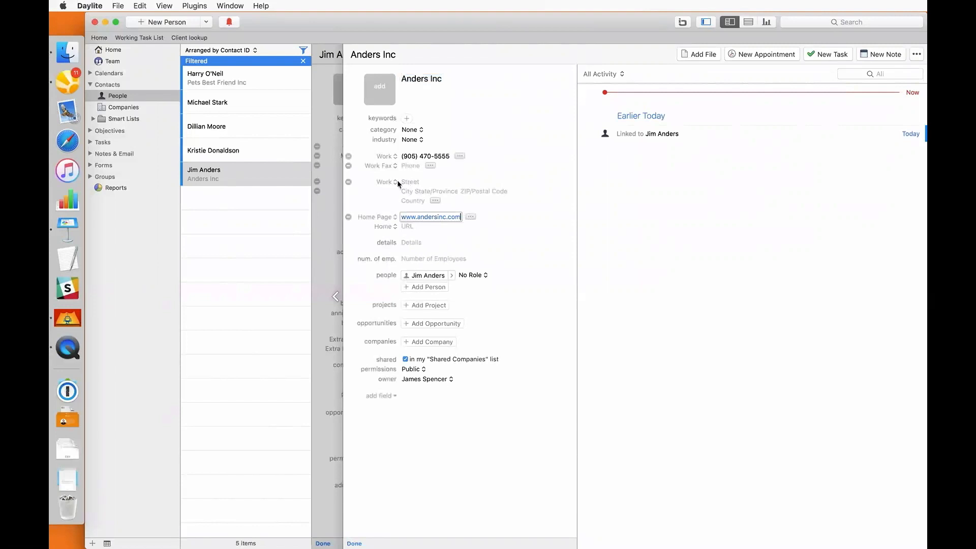
# Set the company category to Customer and industry to Film, then finish editing
pyautogui.click(410, 130)
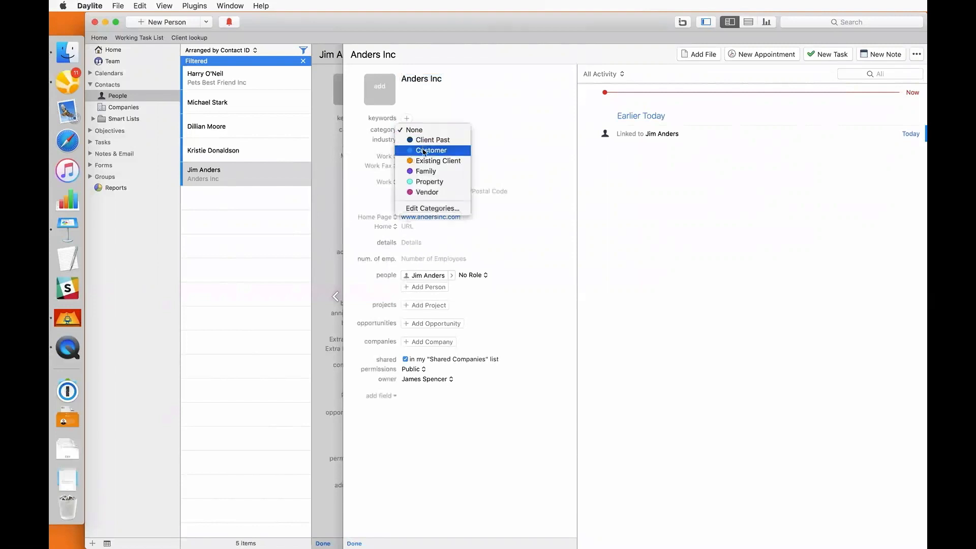
pyautogui.click(421, 150)
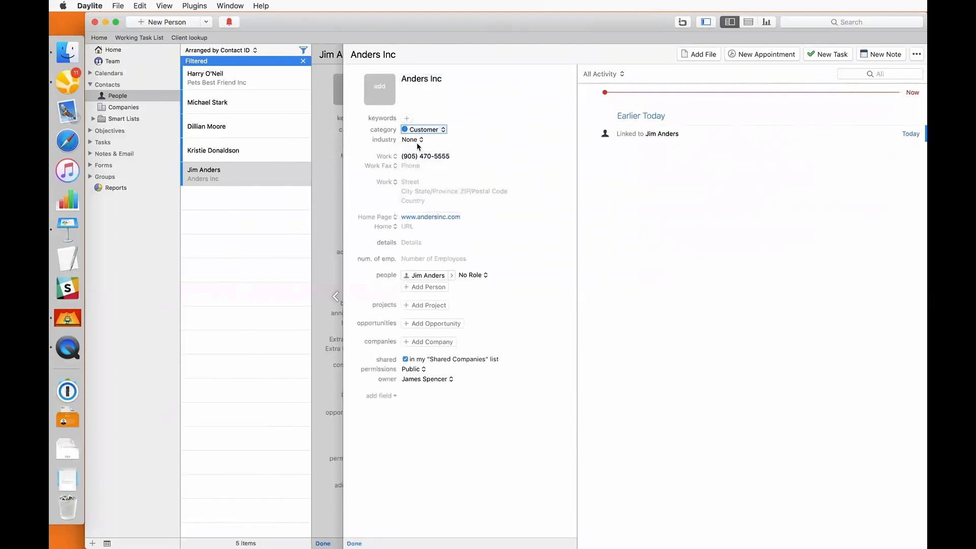
pyautogui.click(419, 142)
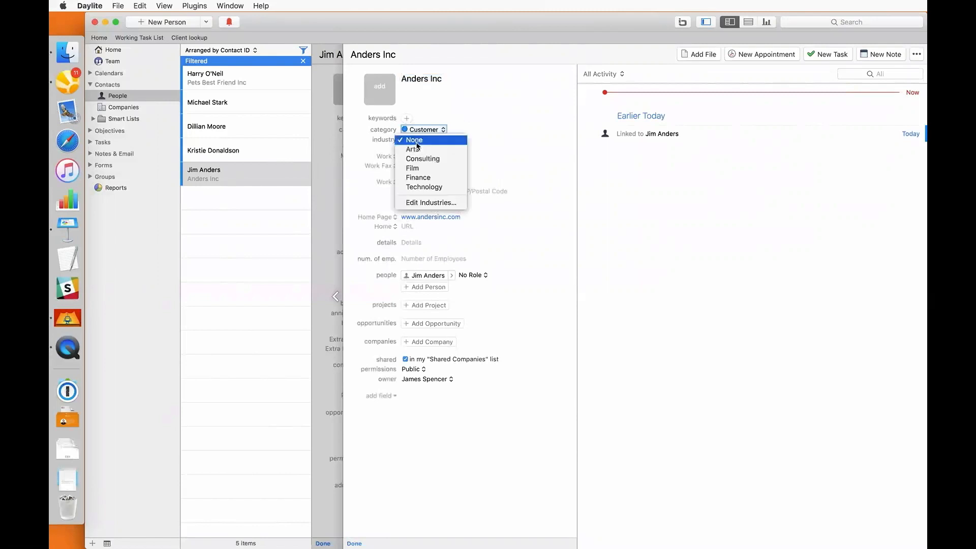
pyautogui.click(416, 168)
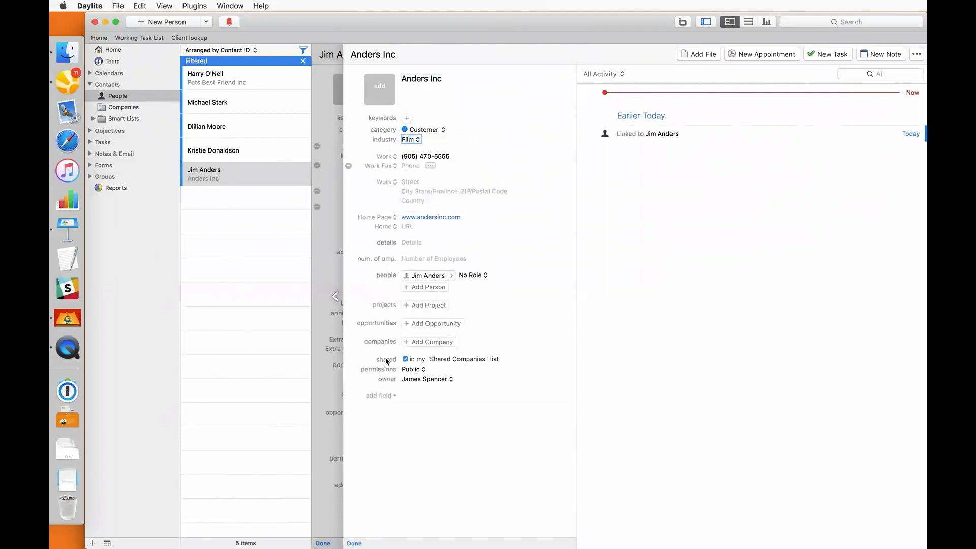
pyautogui.click(354, 543)
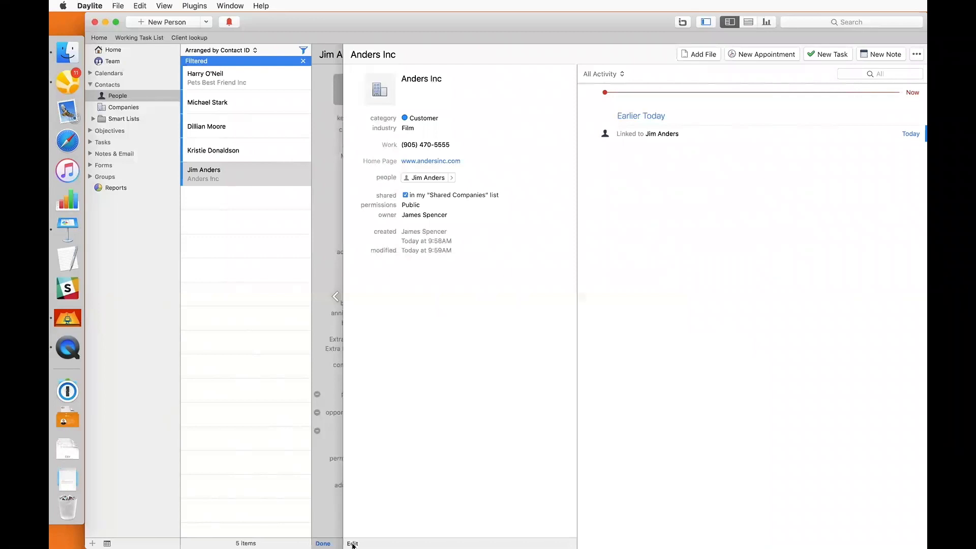
pyautogui.click(326, 495)
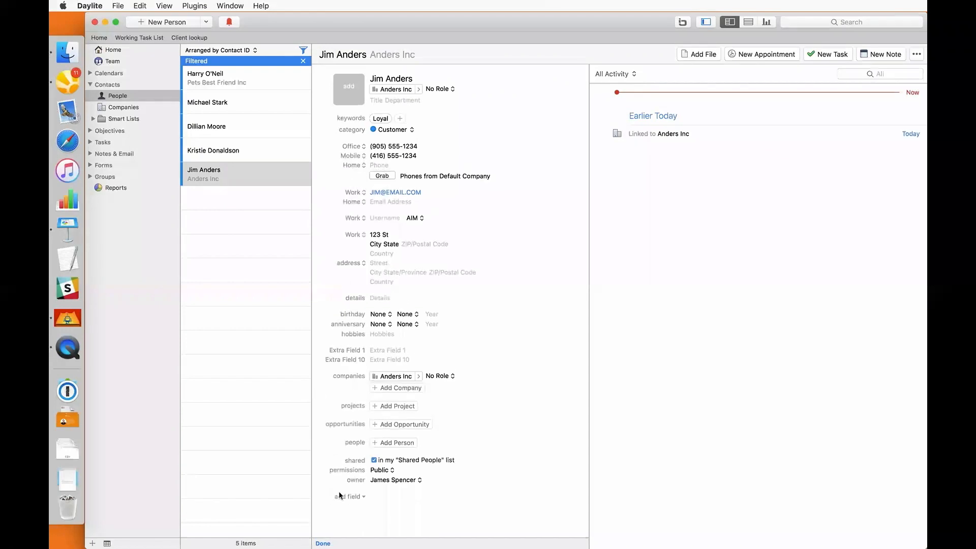
pyautogui.click(345, 497)
pyautogui.scroll(-6, 354, 510)
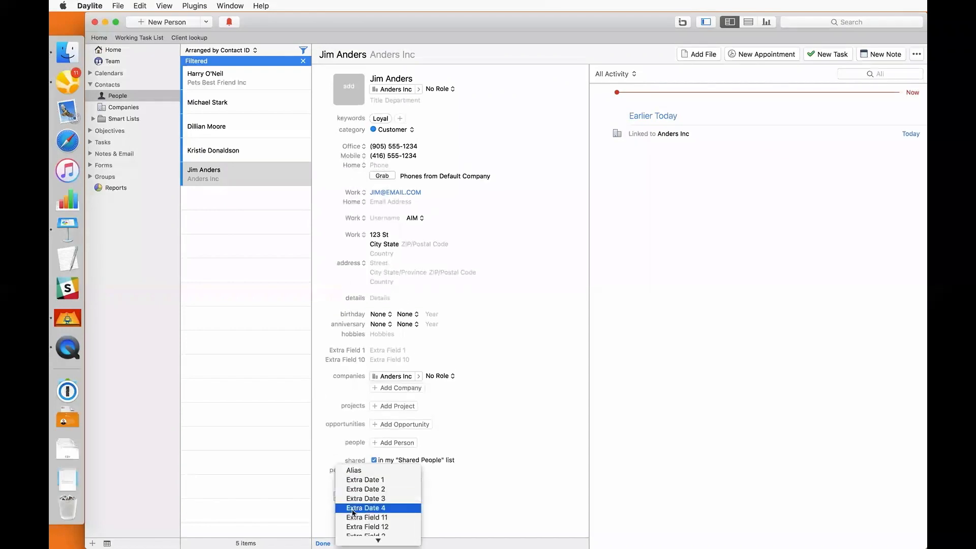
pyautogui.scroll(-1, 353, 511)
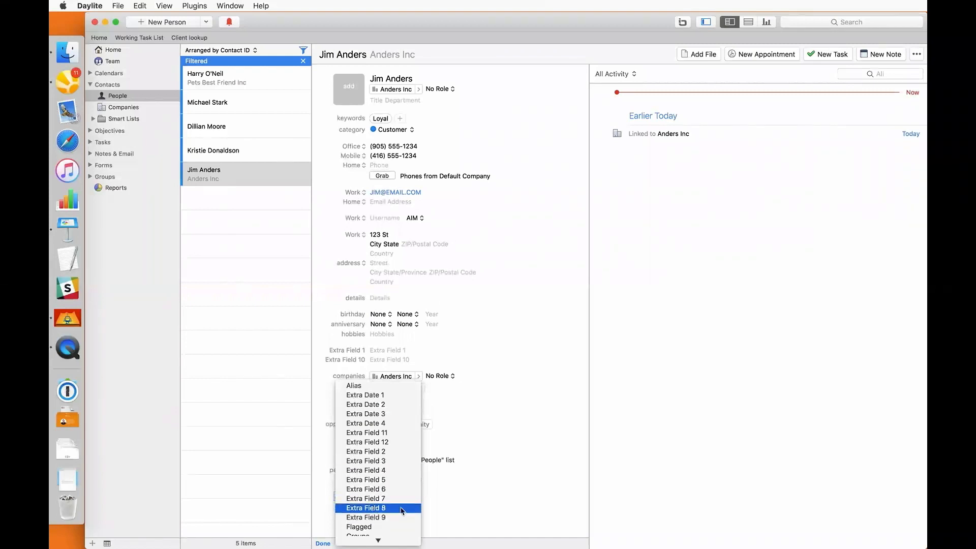
pyautogui.click(460, 497)
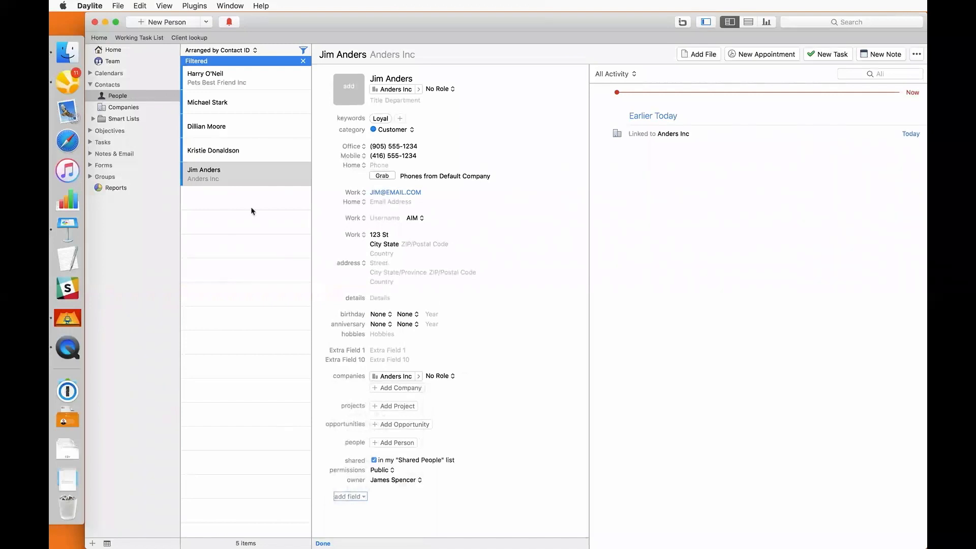
# Review the Person and Company custom field names in Preferences, then go to Forms
pyautogui.click(88, 7)
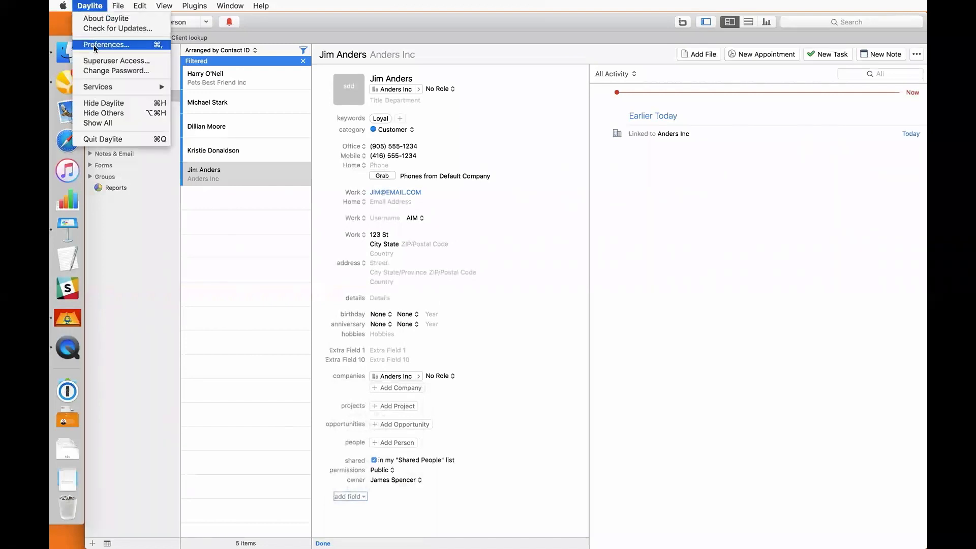
pyautogui.click(96, 44)
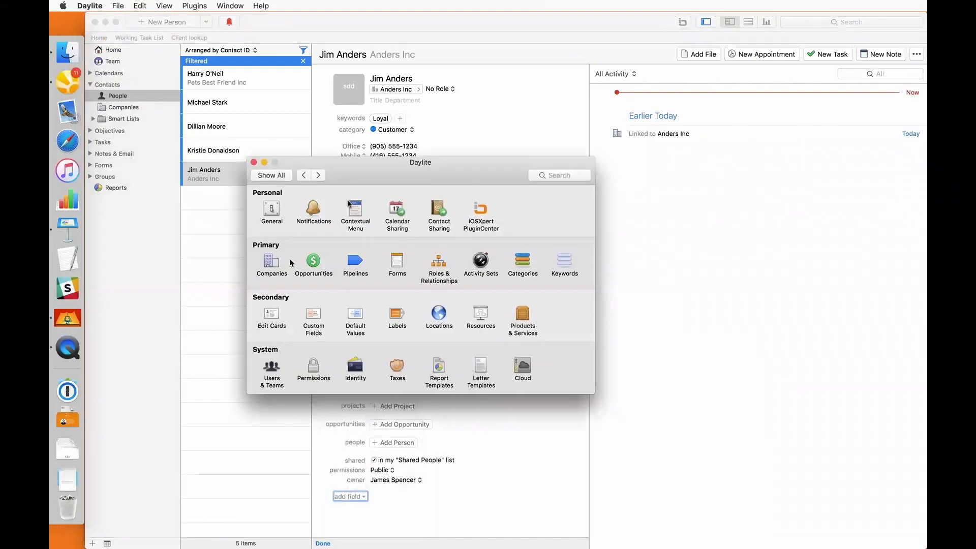
pyautogui.click(311, 315)
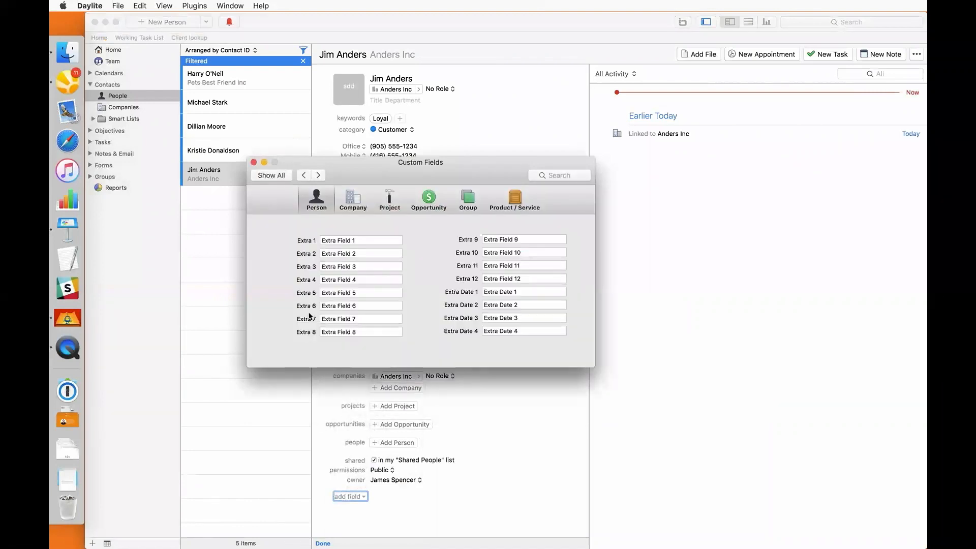
pyautogui.click(355, 205)
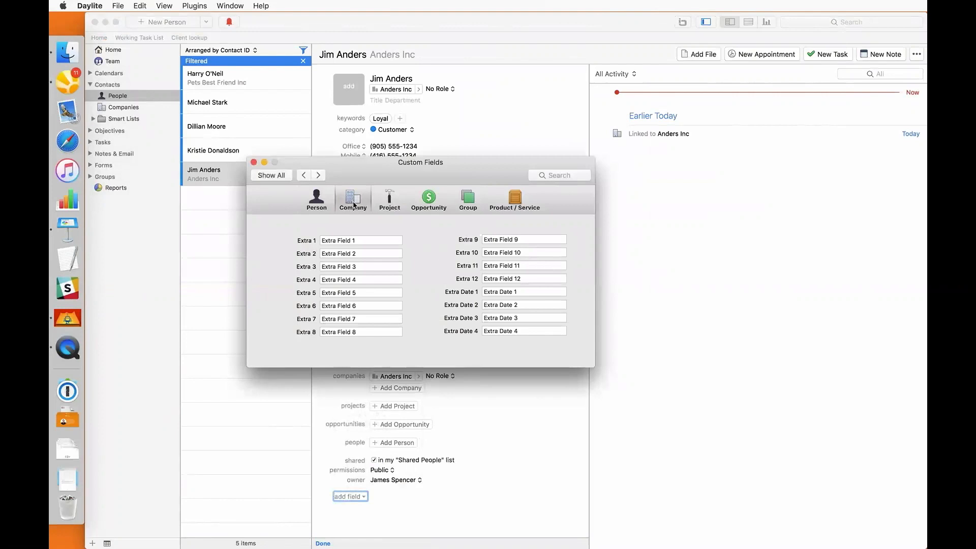
pyautogui.click(288, 176)
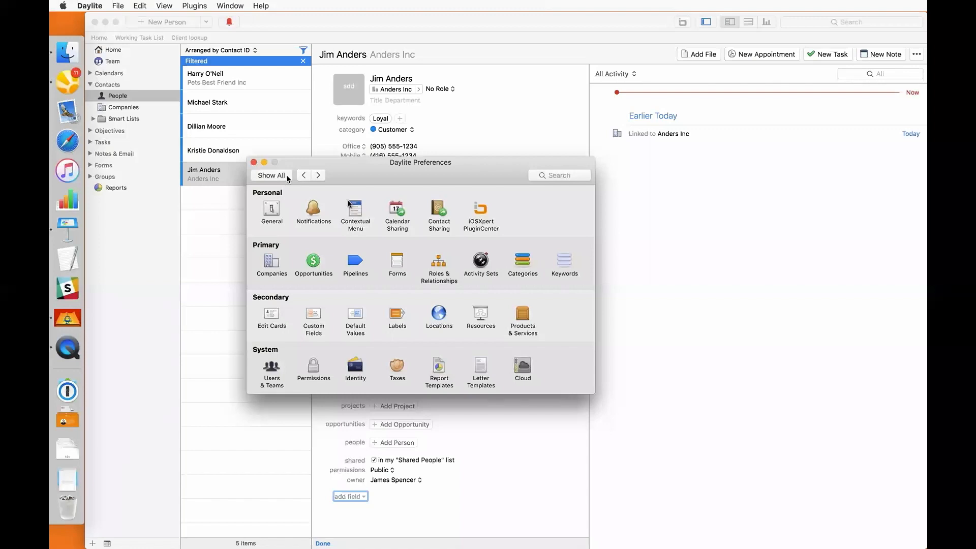
pyautogui.click(395, 260)
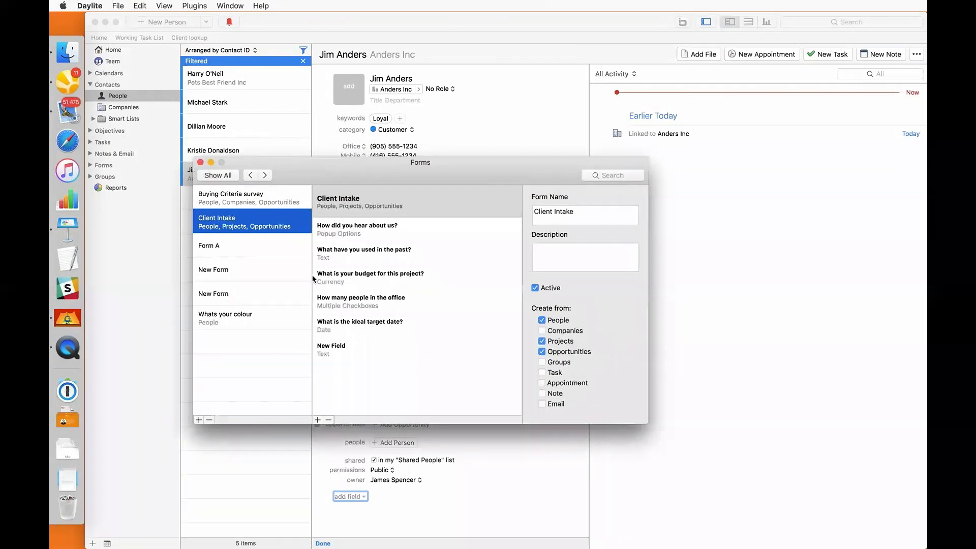
# Delete New Field from the Client Intake form and close Preferences
pyautogui.click(342, 361)
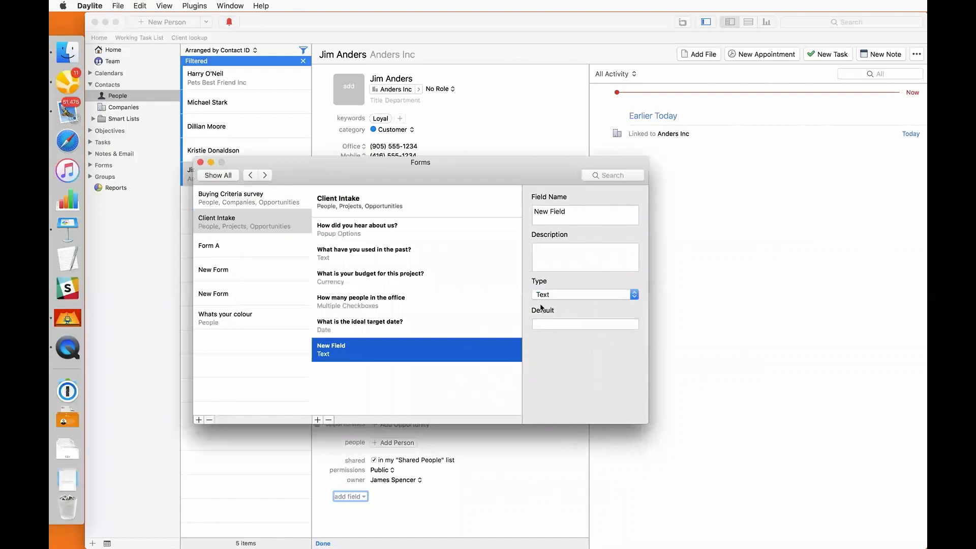
pyautogui.click(559, 294)
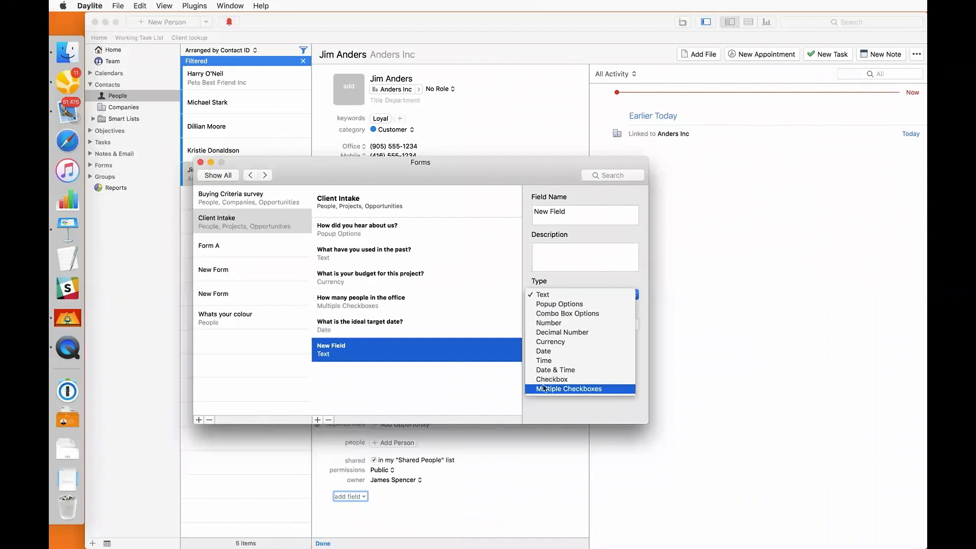
pyautogui.click(499, 387)
pyautogui.click(333, 420)
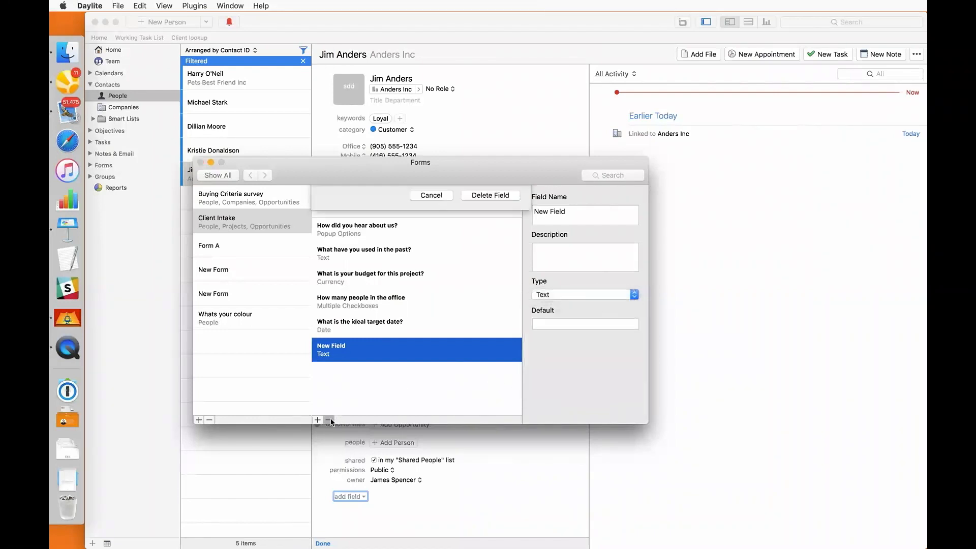
pyautogui.press('Return')
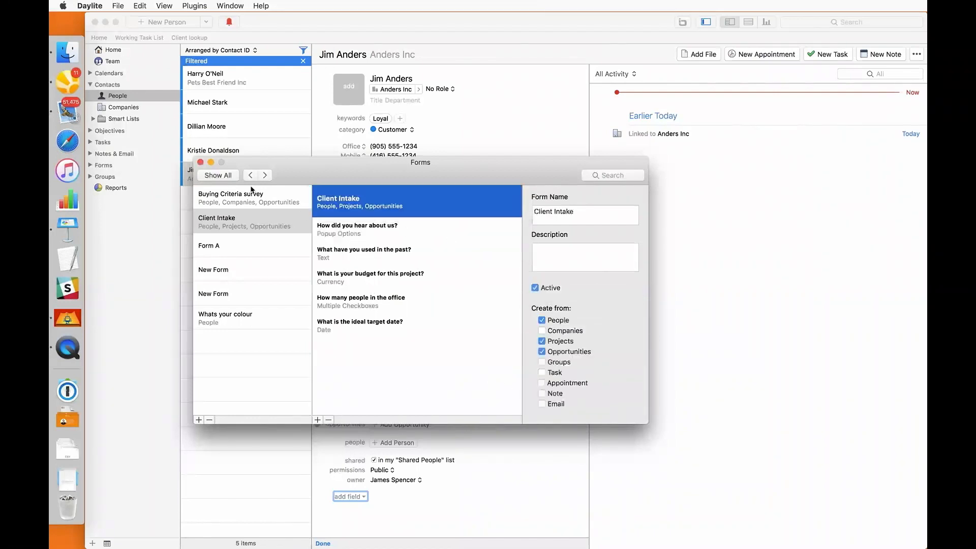
pyautogui.click(200, 162)
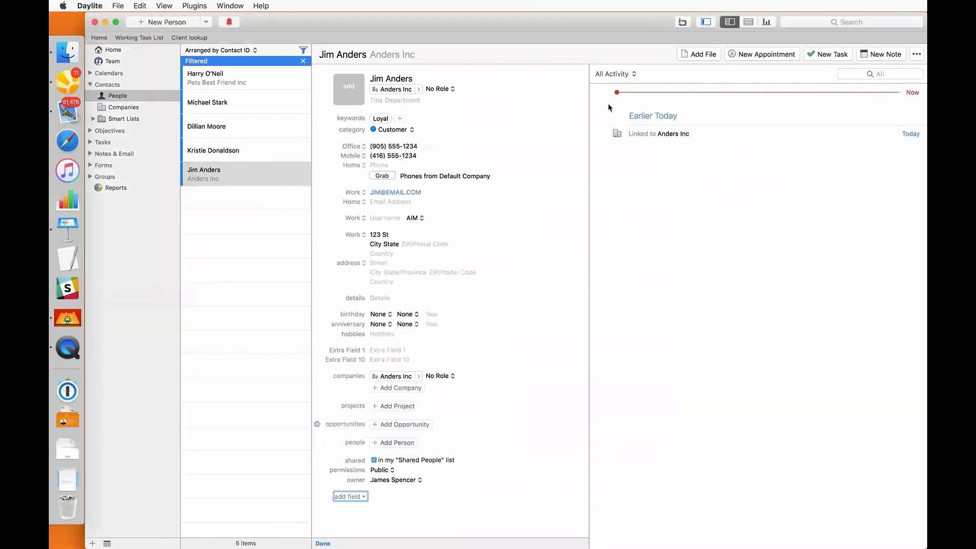
# Start a new Client Intake form, answering 'website' and 'a b c' for past usage
pyautogui.click(915, 54)
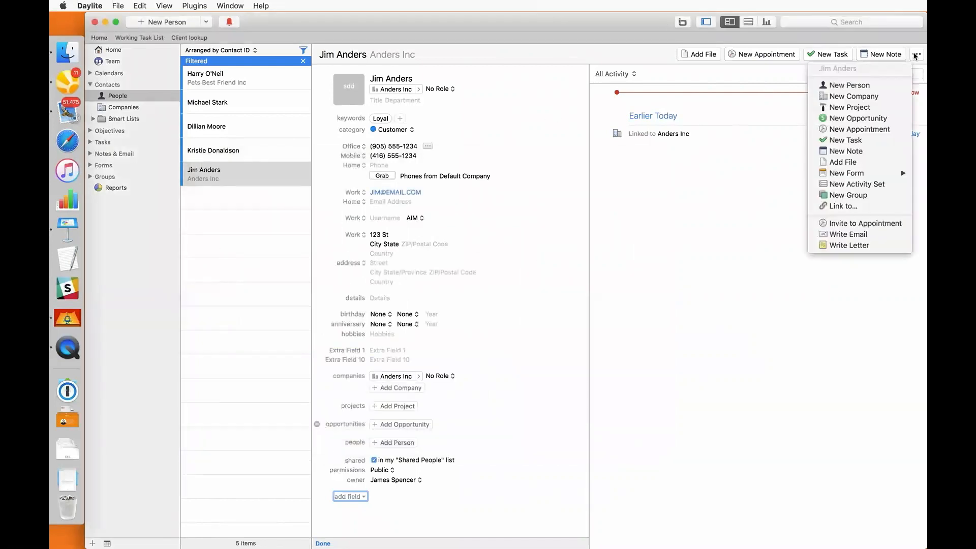
pyautogui.moveTo(821, 174)
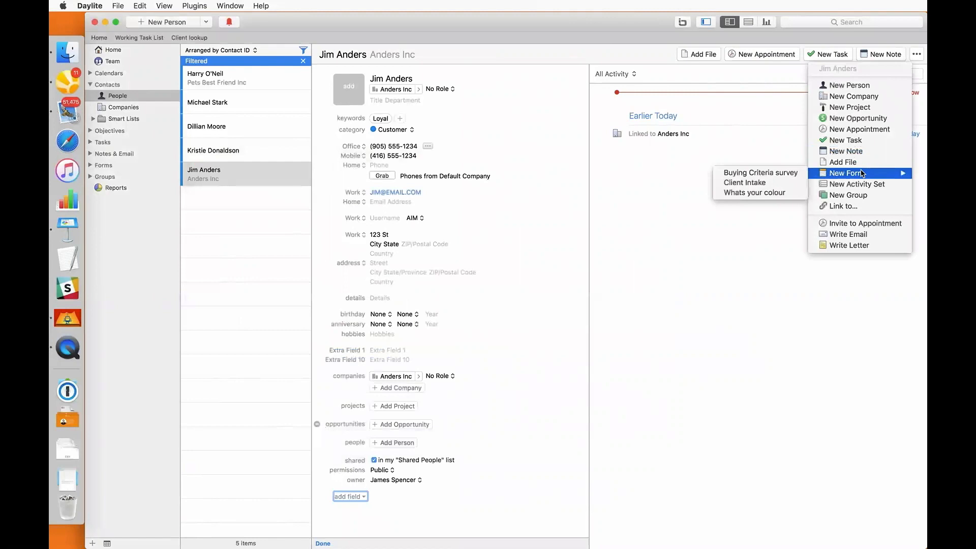
pyautogui.click(777, 183)
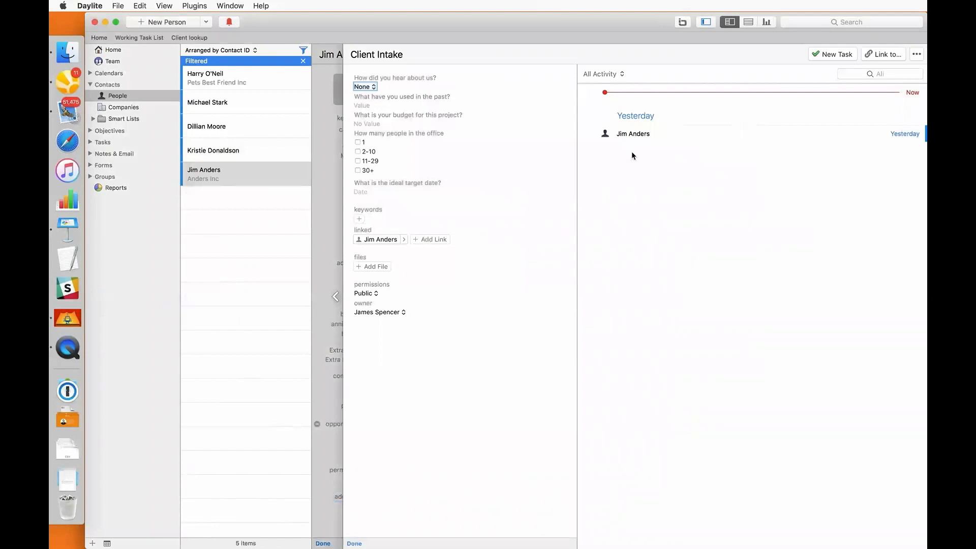
pyautogui.click(365, 87)
pyautogui.click(372, 97)
pyautogui.click(364, 103)
pyautogui.write('a b c')
# Enter a $2,500.00 budget, 2-10 people and target date 2018-07-26, then close the form
pyautogui.press('Tab')
pyautogui.write('2500')
pyautogui.press('Tab')
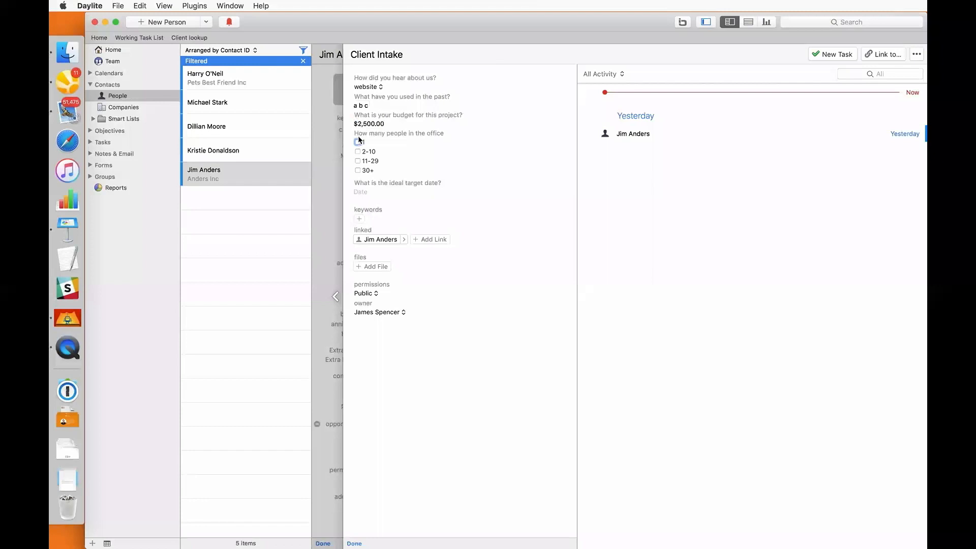
pyautogui.click(358, 152)
pyautogui.click(362, 191)
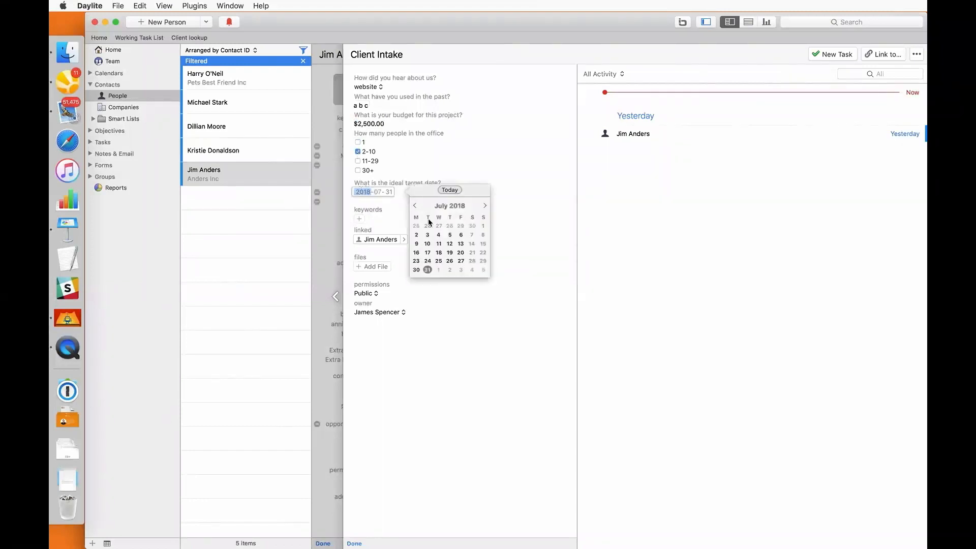
pyautogui.click(449, 262)
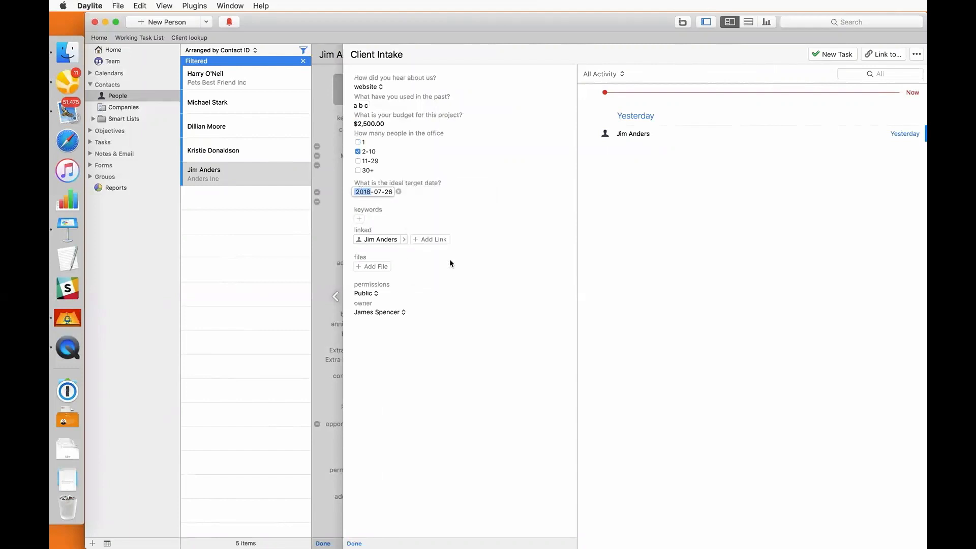
pyautogui.press('Return')
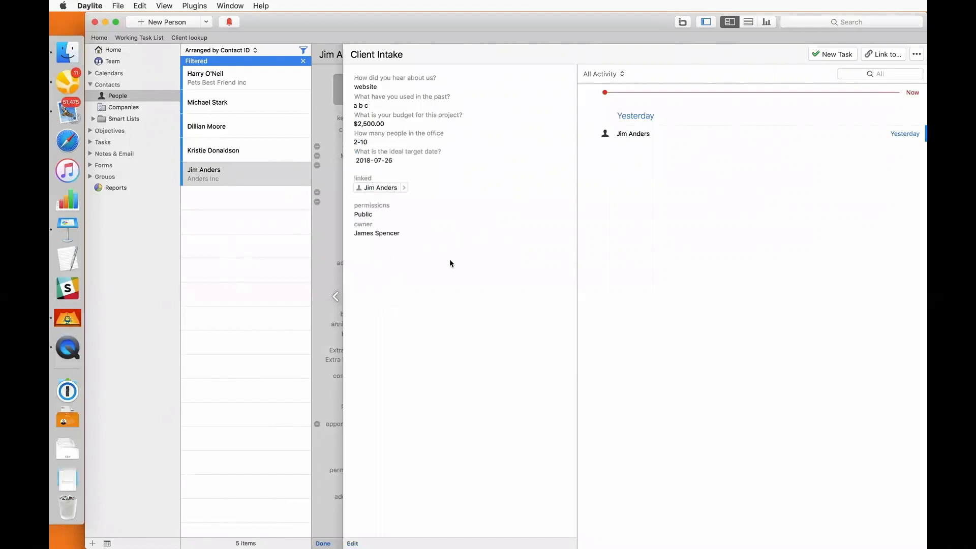
pyautogui.click(332, 246)
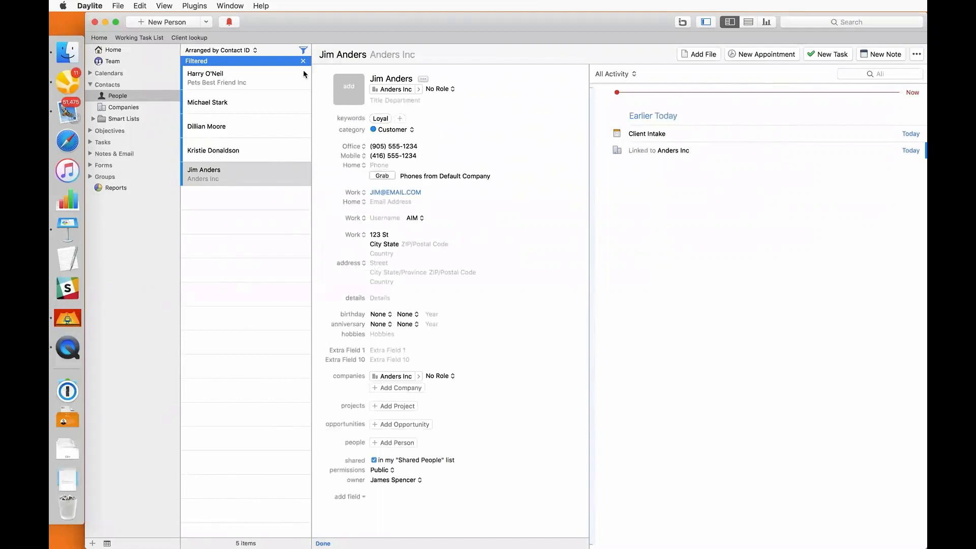
# Remove the 'Keywords include Loyal' condition and switch the filter rule to filled-in forms
pyautogui.click(303, 50)
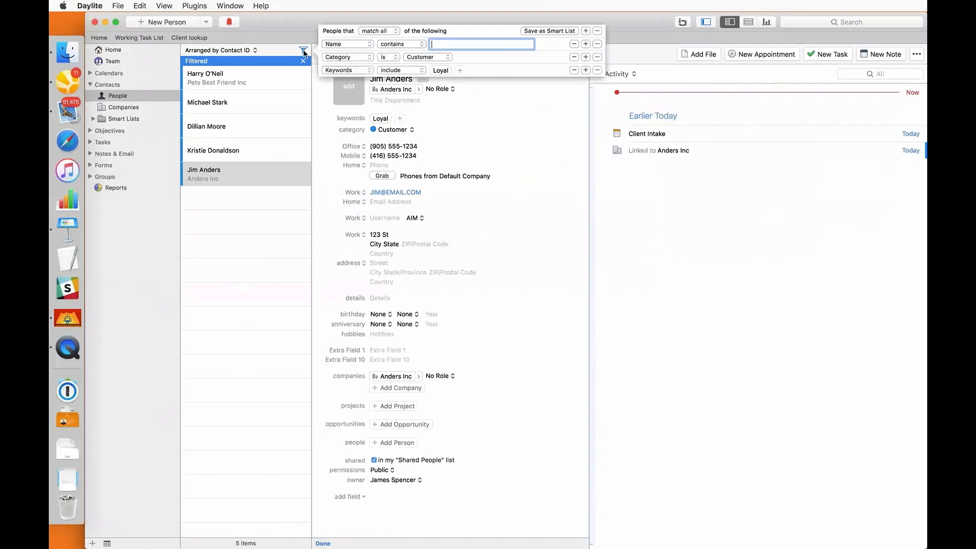
pyautogui.click(574, 70)
pyautogui.click(359, 64)
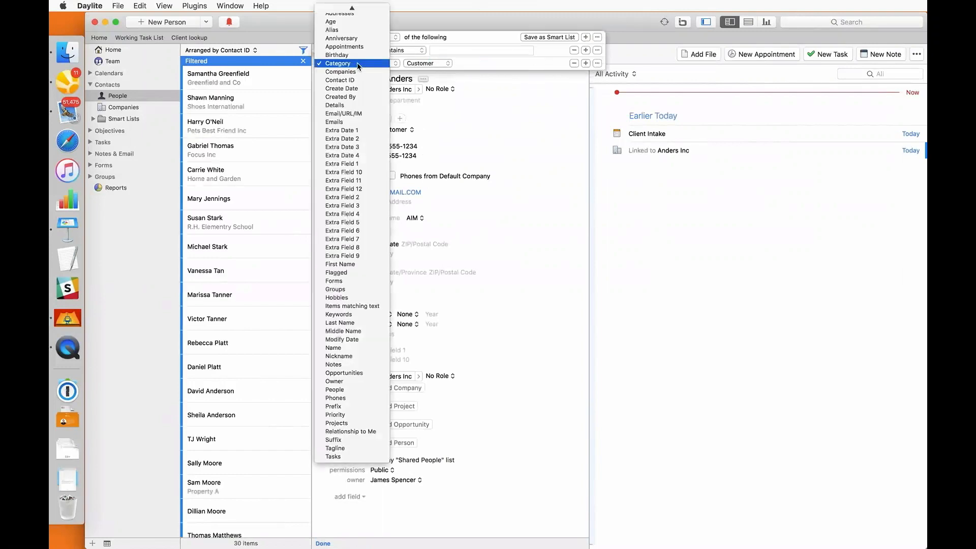
pyautogui.write('fo')
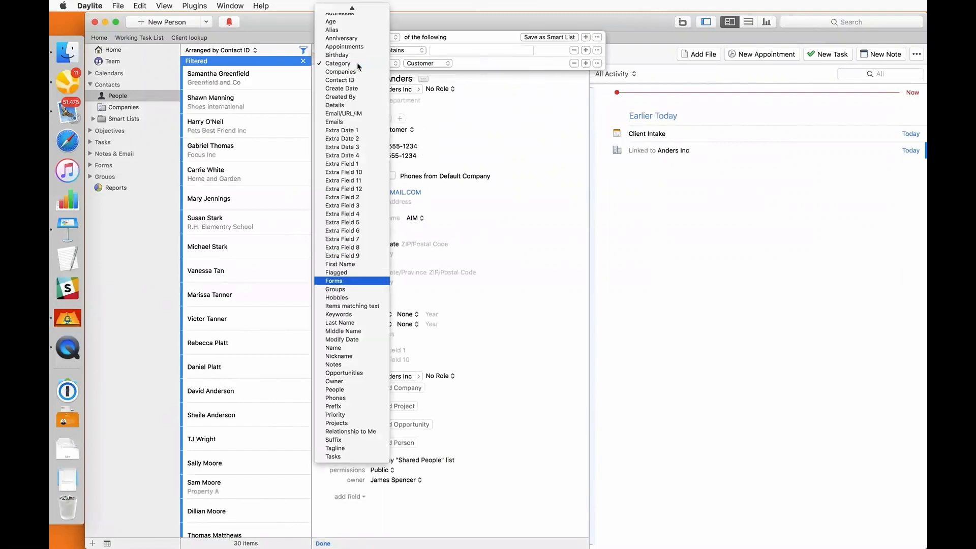
pyautogui.press('Return')
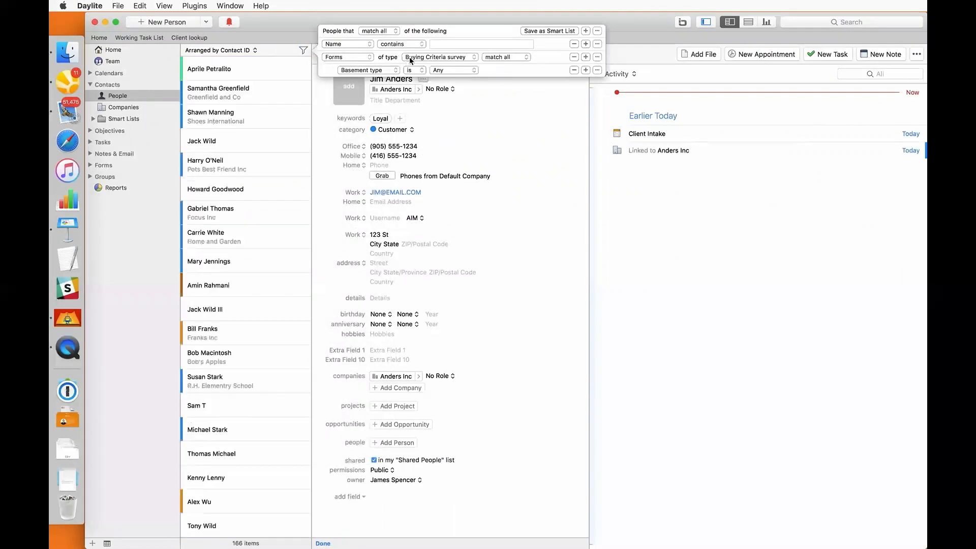
# Set the rule to Client Intake form, 'How did you hear about us?' is website
pyautogui.click(411, 57)
pyautogui.click(412, 69)
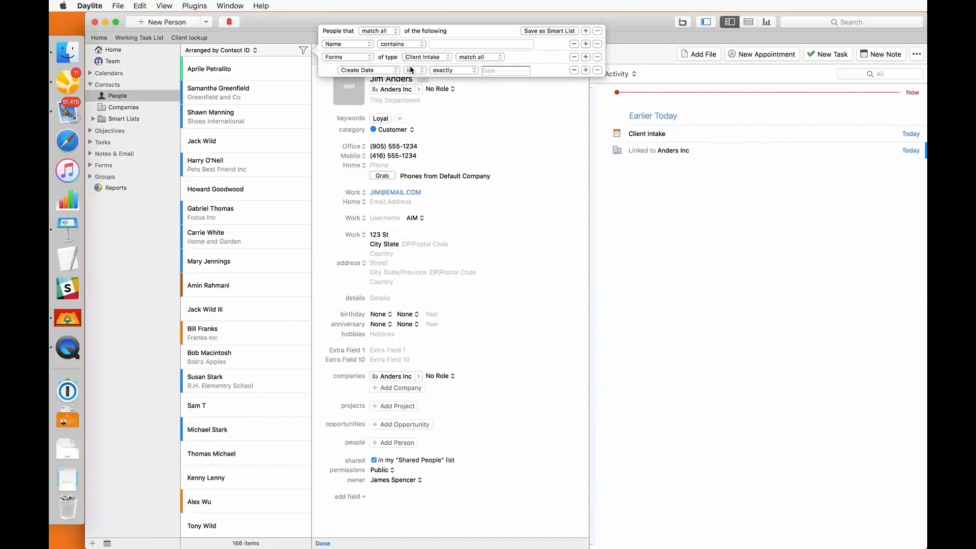
pyautogui.click(384, 71)
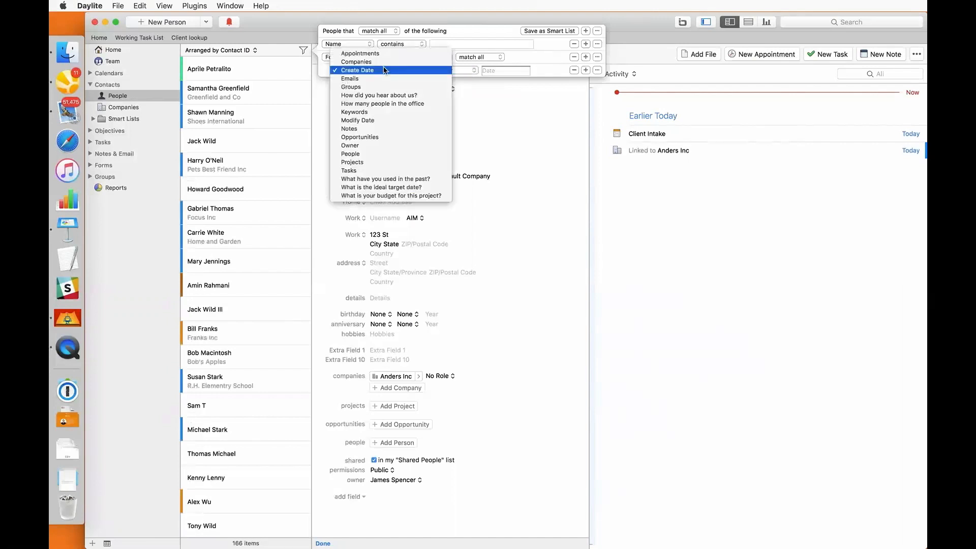
pyautogui.click(386, 95)
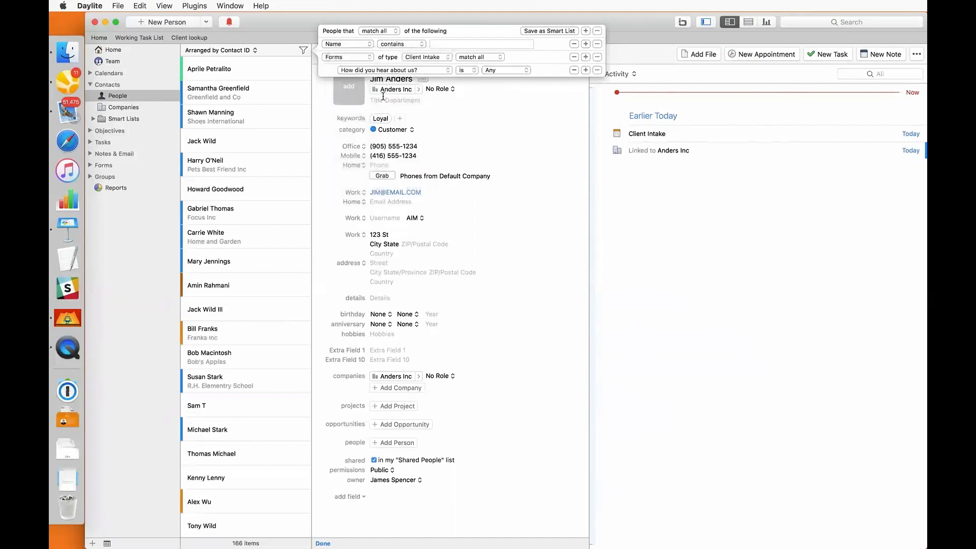
pyautogui.click(498, 71)
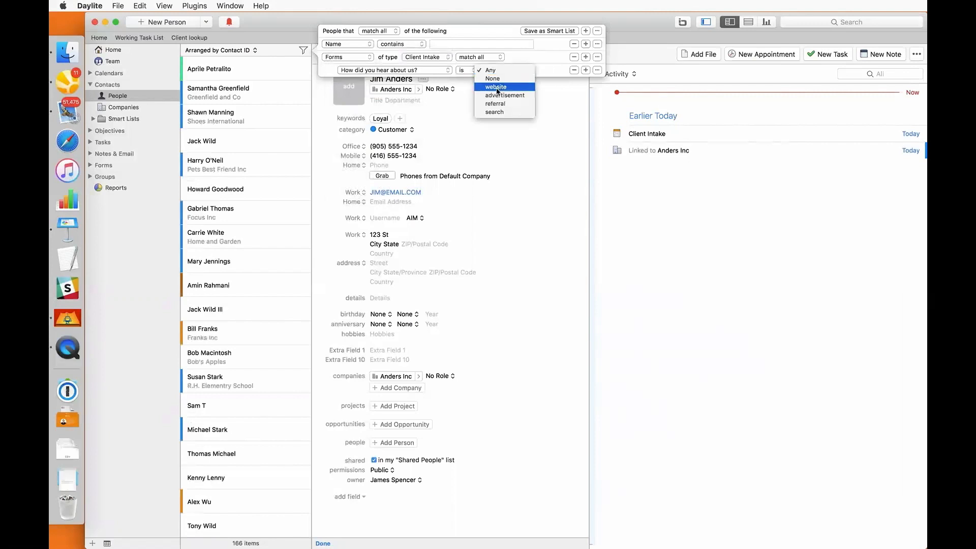
pyautogui.click(496, 87)
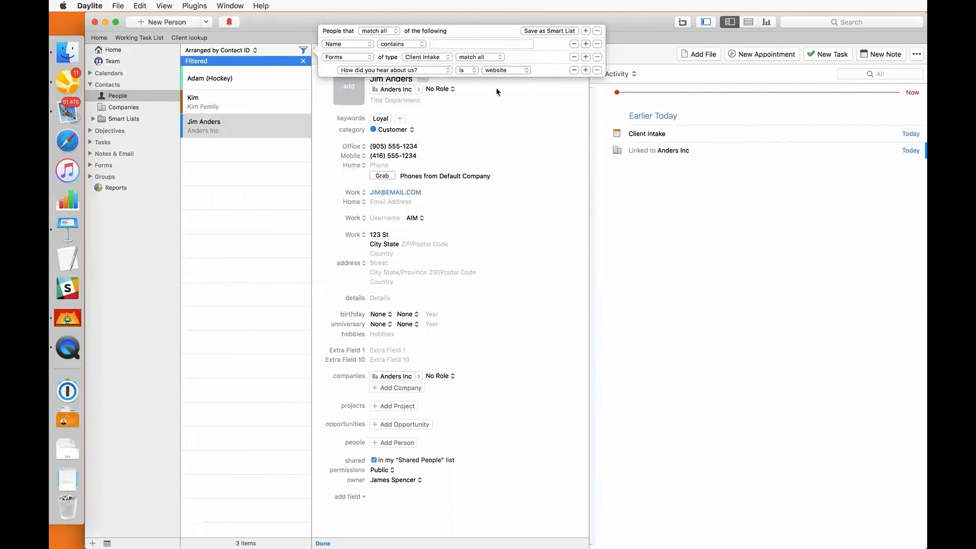
pyautogui.click(497, 91)
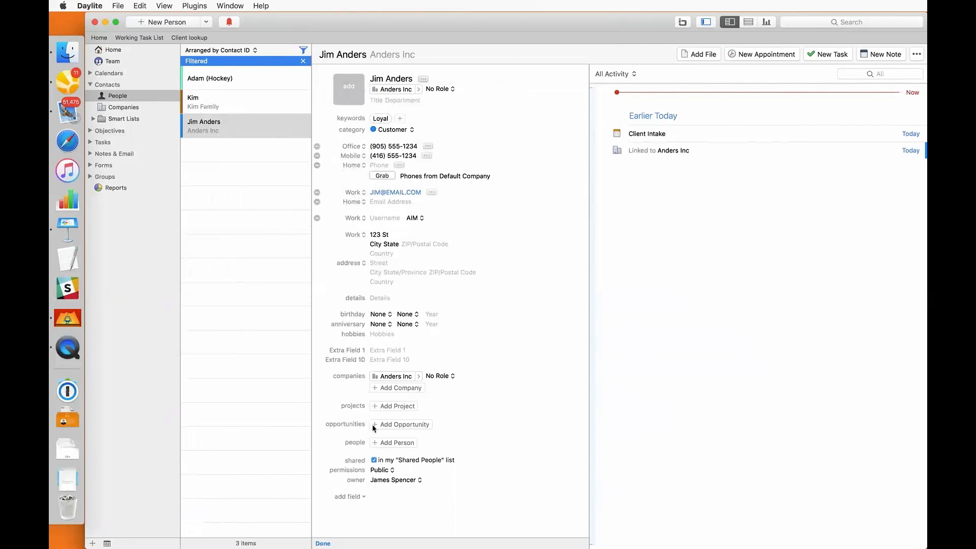
# Finish editing the company contact record with Done to save it
pyautogui.click(323, 544)
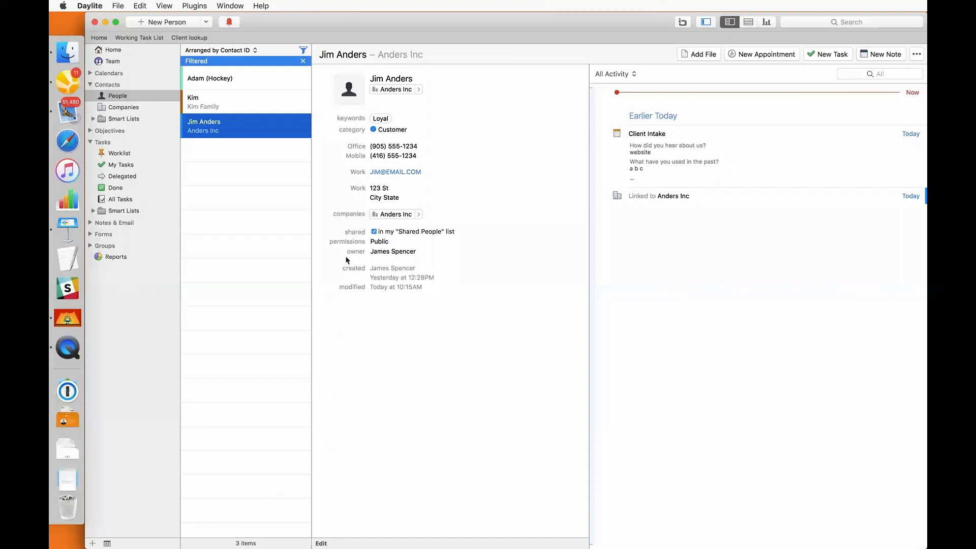
# Compose 'Example Email' to the contact's work address saying 'Here is important information.' and add it to Daylite
pyautogui.click(377, 170)
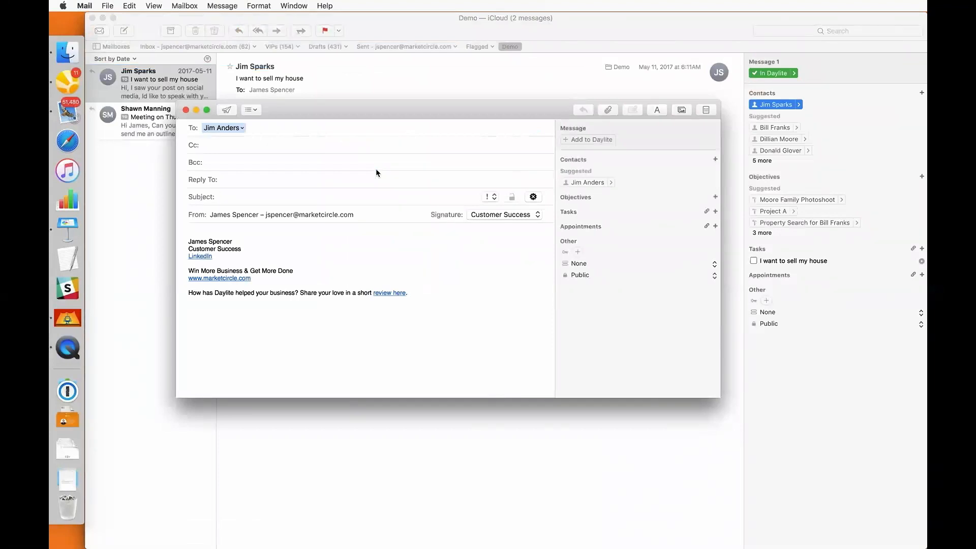
pyautogui.write('Example Email')
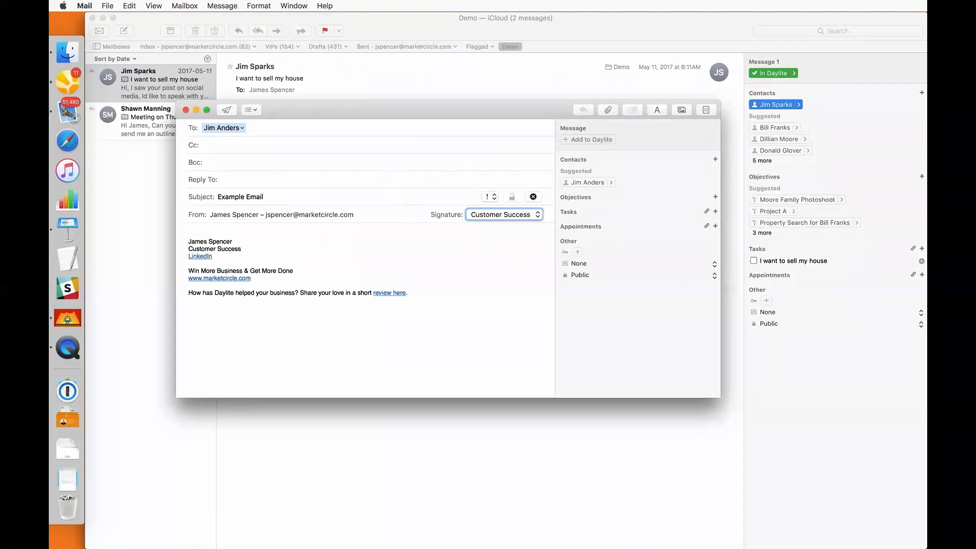
pyautogui.press('Tab')
pyautogui.write('Hi Jim.')
pyautogui.press('Return')
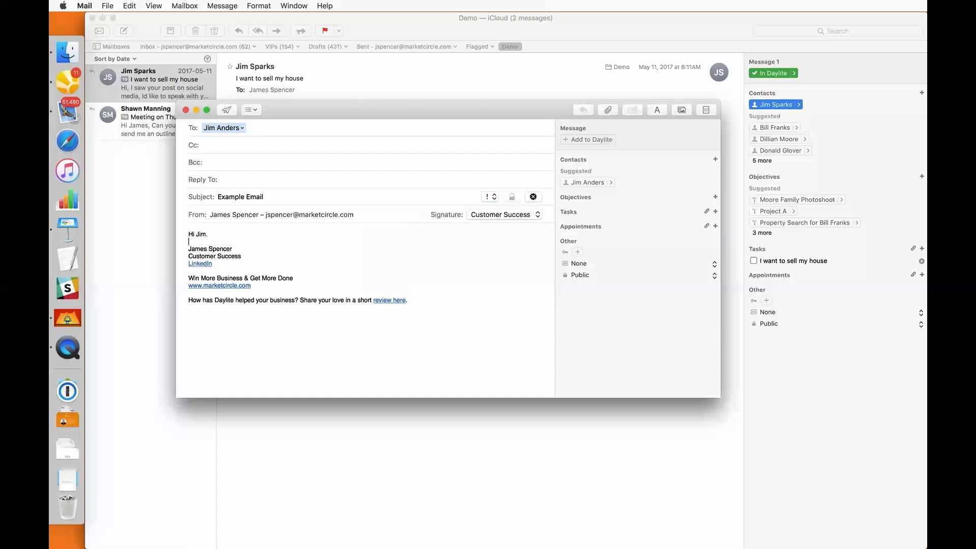
pyautogui.press('Return')
pyautogui.write('Here is imp')
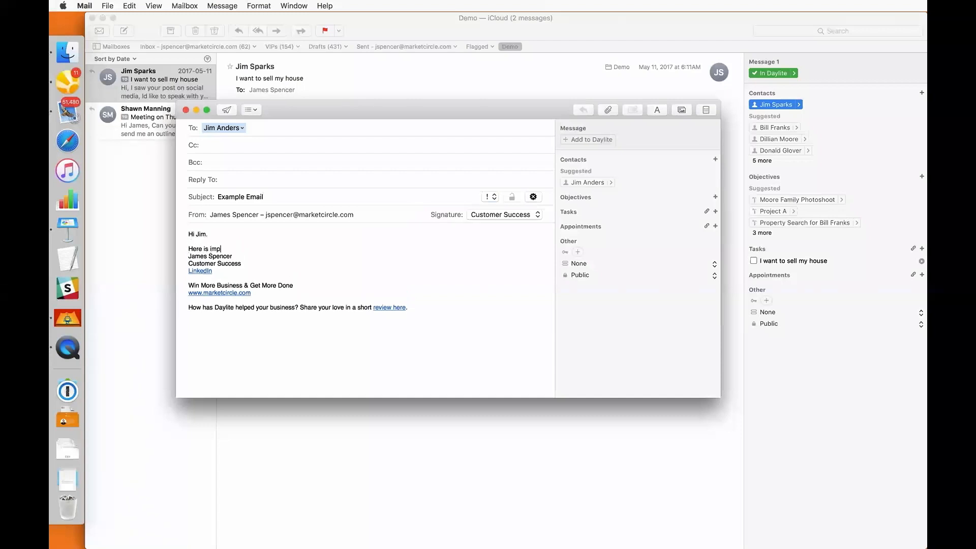
pyautogui.write('ortant information.')
pyautogui.press('Return')
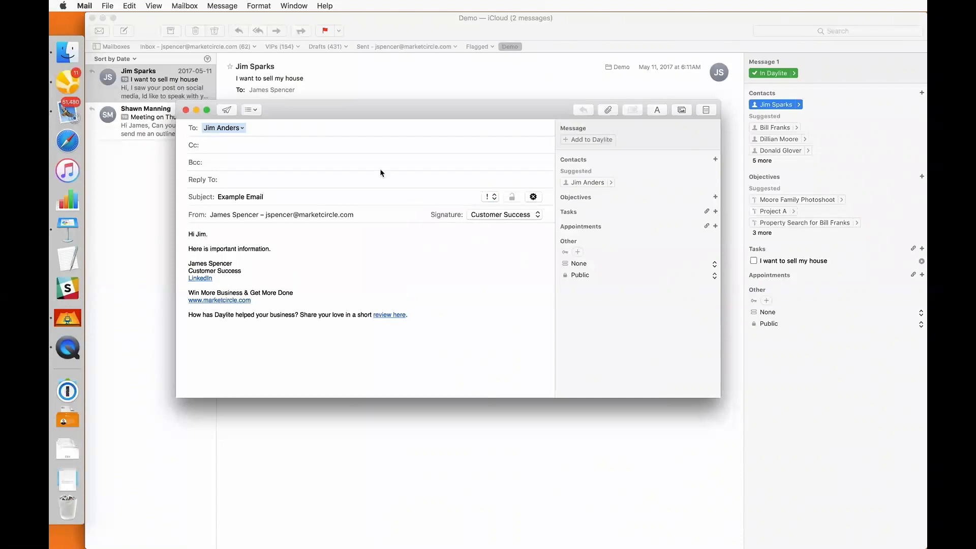
pyautogui.click(575, 140)
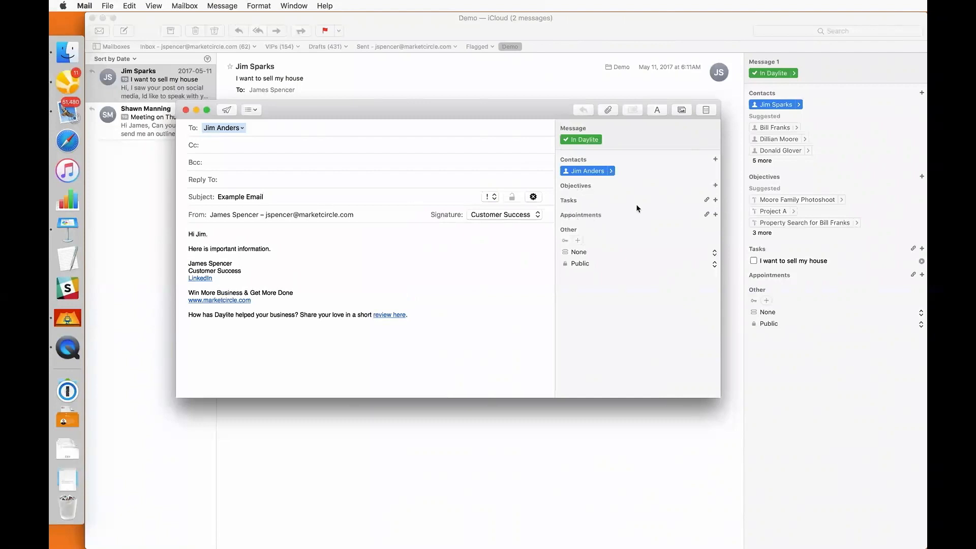
# Link the progress meeting call task, found by searching 'call', to the email and send it
pyautogui.click(706, 200)
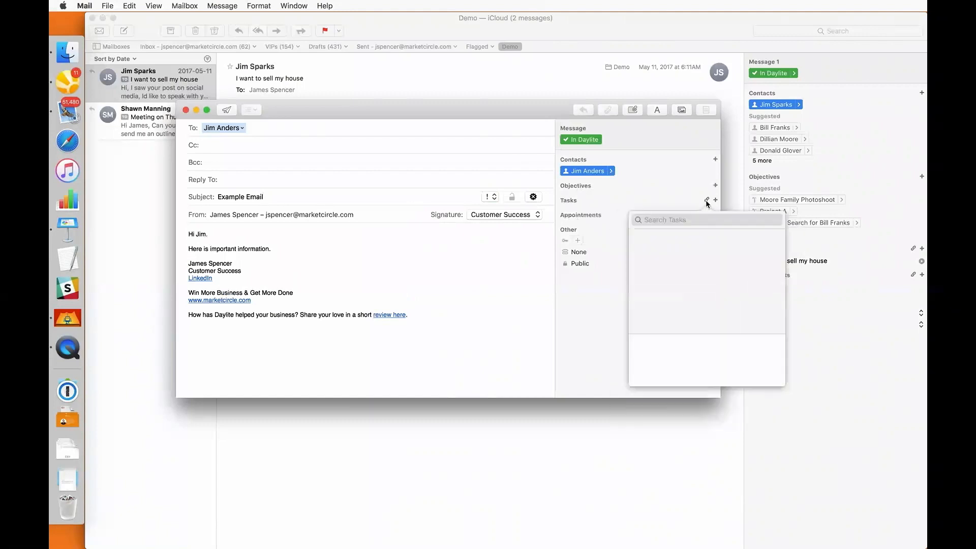
pyautogui.write('call')
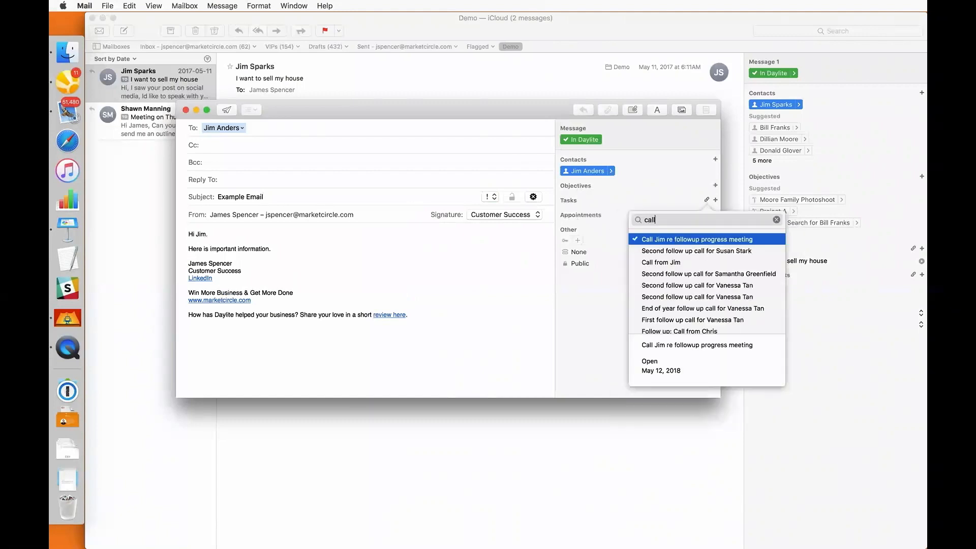
pyautogui.press('Return')
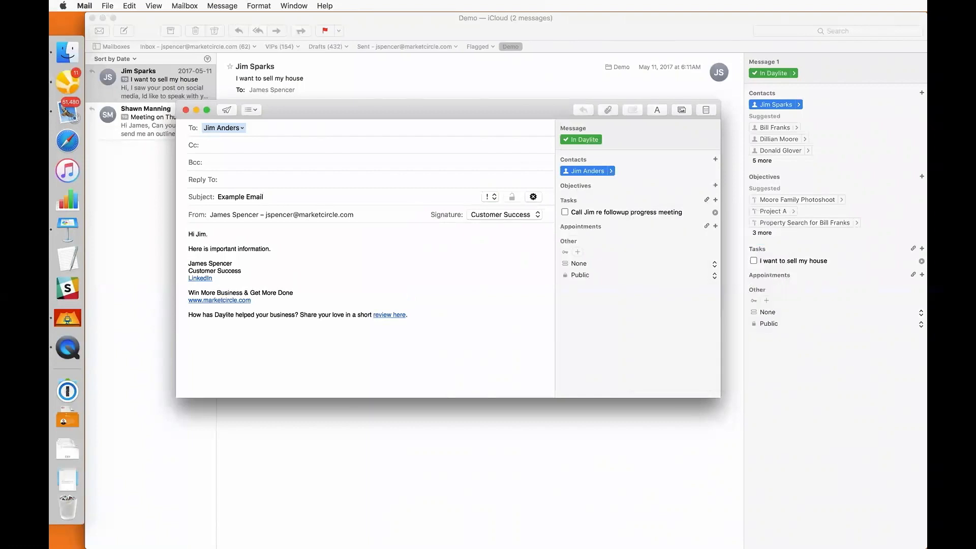
pyautogui.press('super+shift+d')
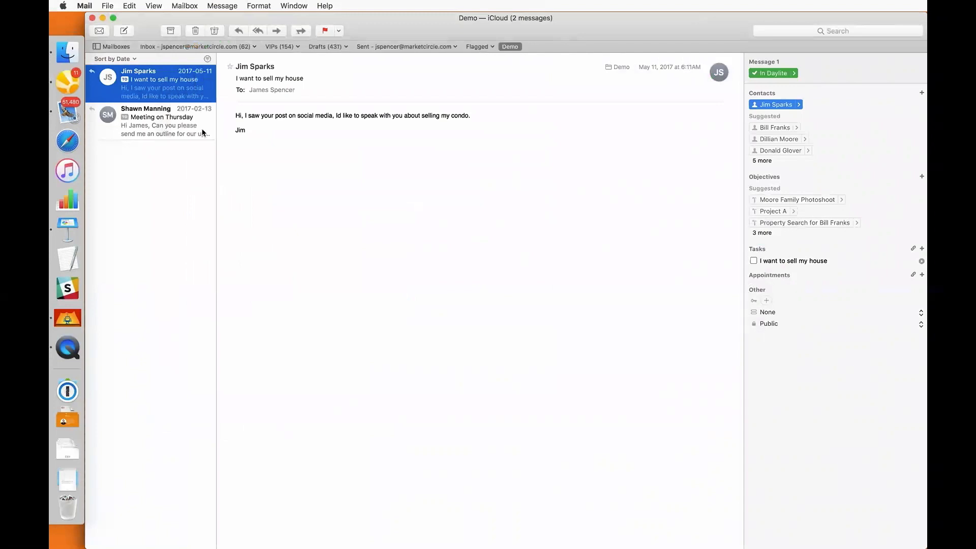
pyautogui.click(72, 83)
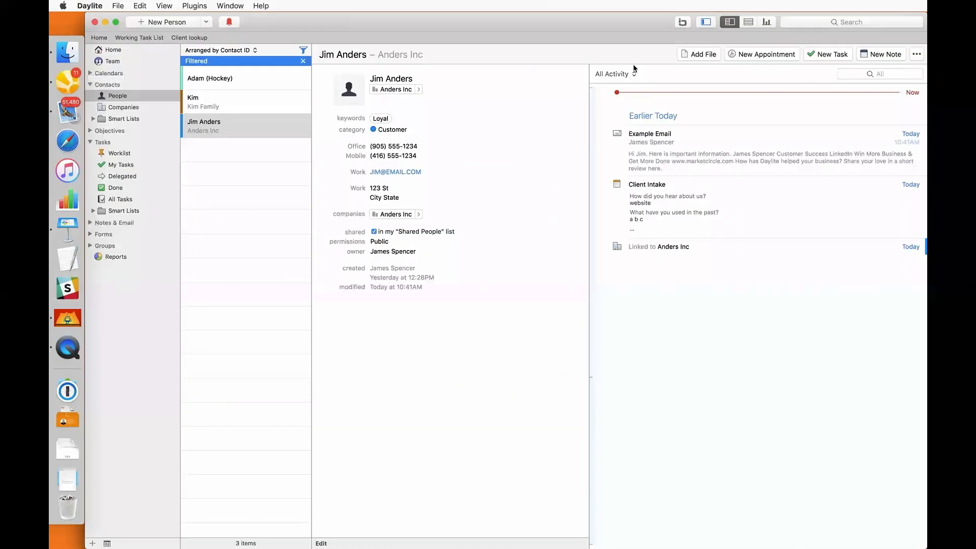
# Find the progress meeting call task by searching 'call' and view its linked Example Email
pyautogui.click(828, 23)
pyautogui.write('call')
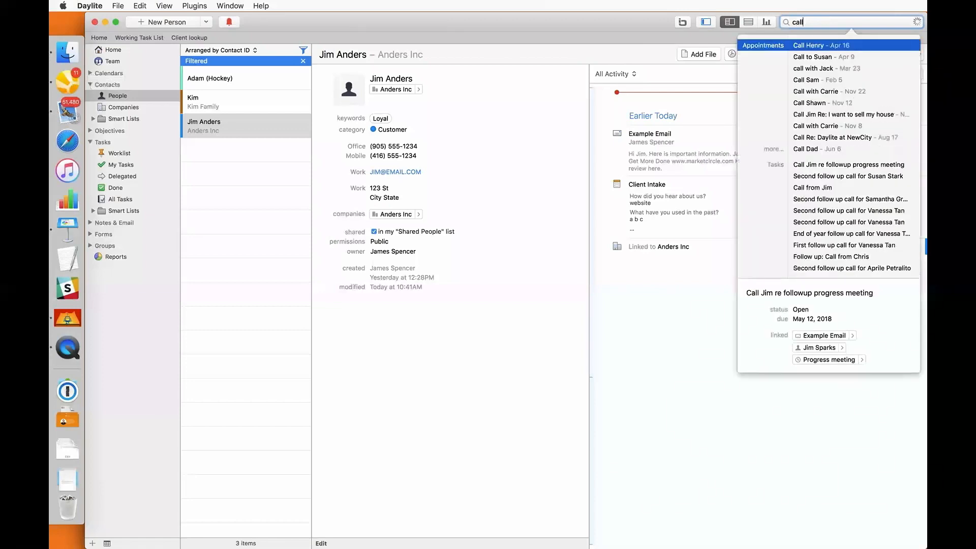
pyautogui.press('Down')
pyautogui.press('Down')
pyautogui.press('Down')
pyautogui.press('Down')
pyautogui.press('Down')
pyautogui.press('Down')
pyautogui.press('Down')
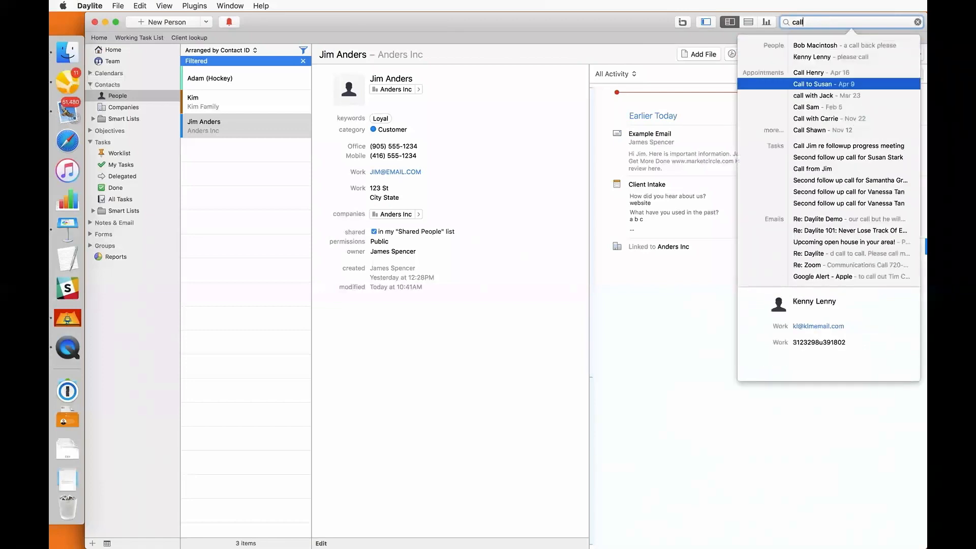
pyautogui.press('Down')
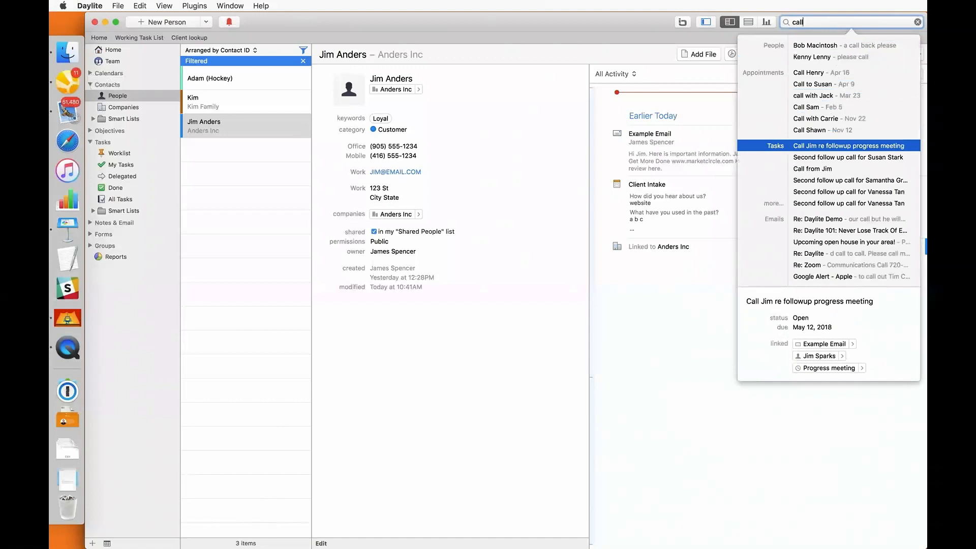
pyautogui.press('Return')
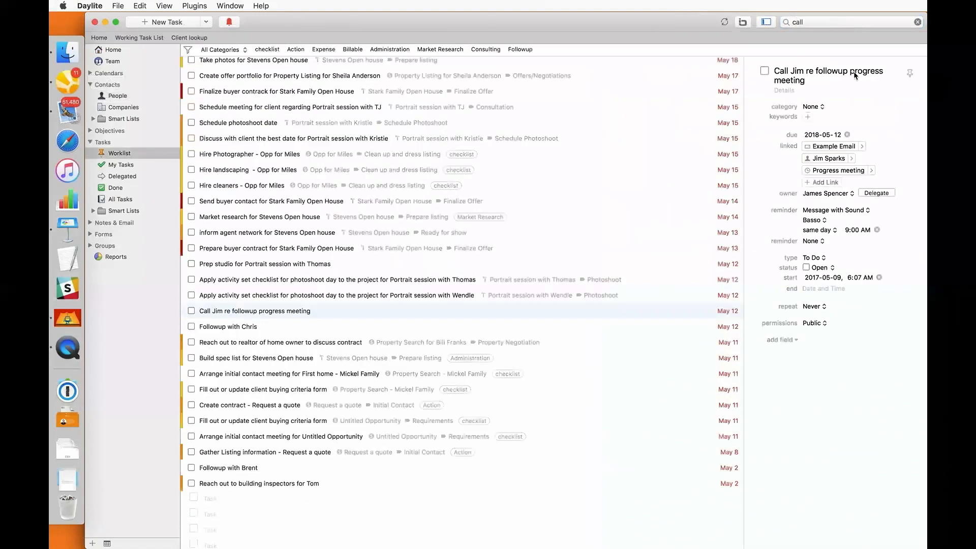
pyautogui.click(861, 146)
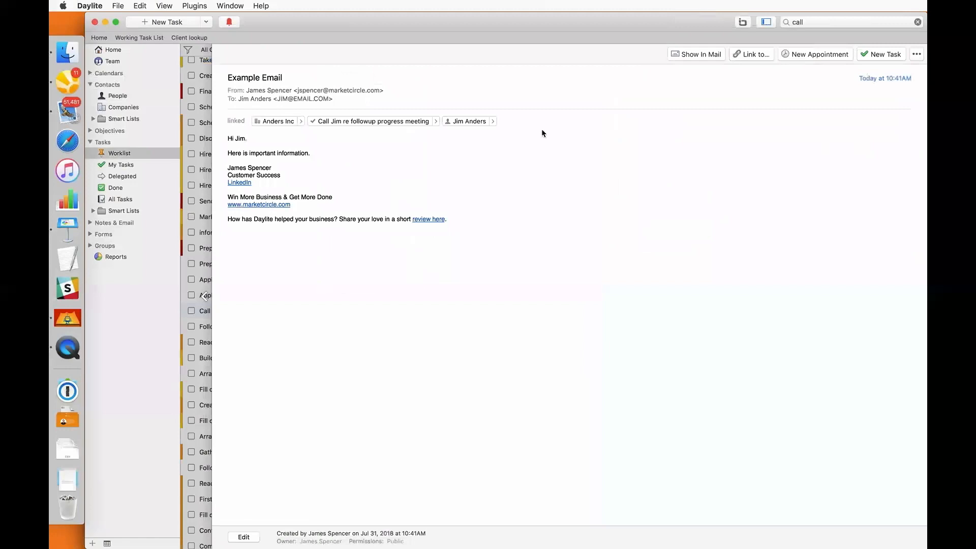
pyautogui.click(74, 113)
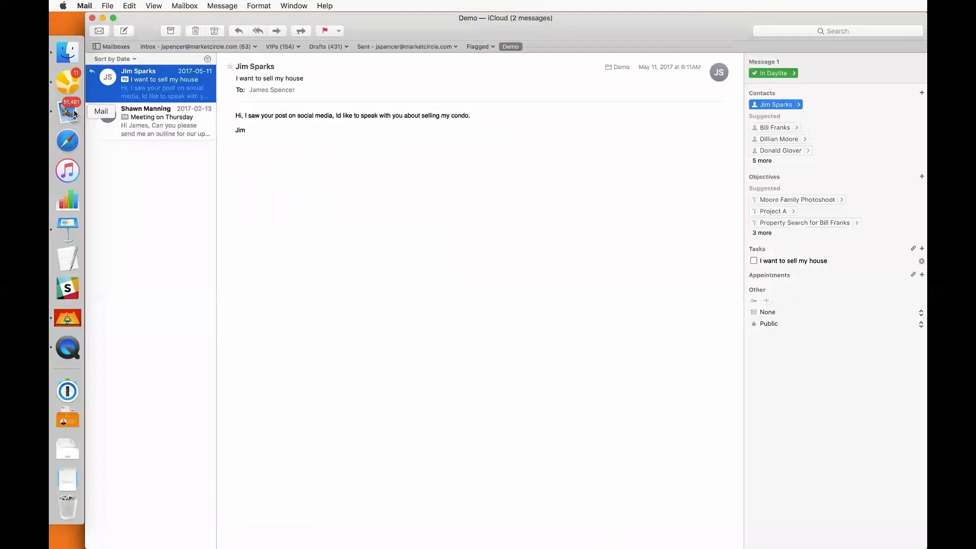
pyautogui.click(85, 6)
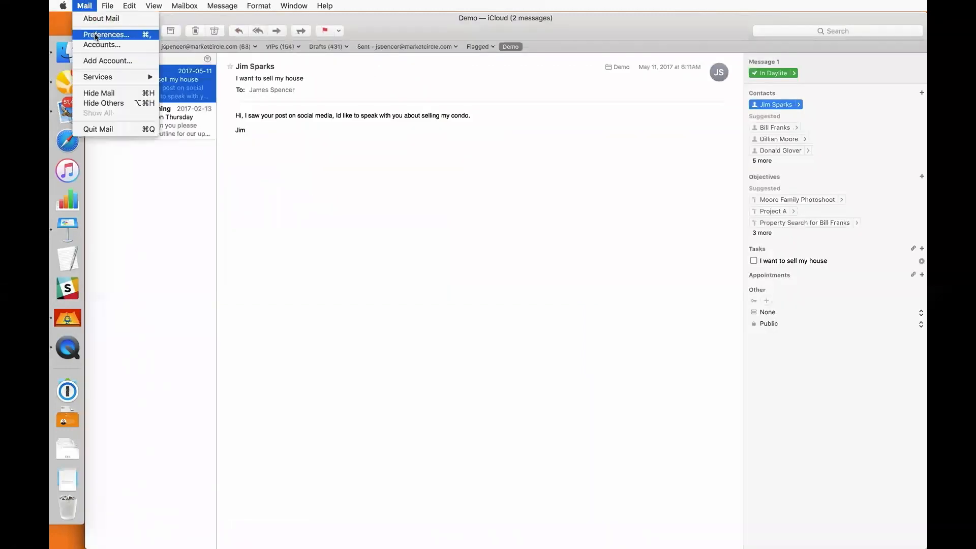
pyautogui.click(95, 34)
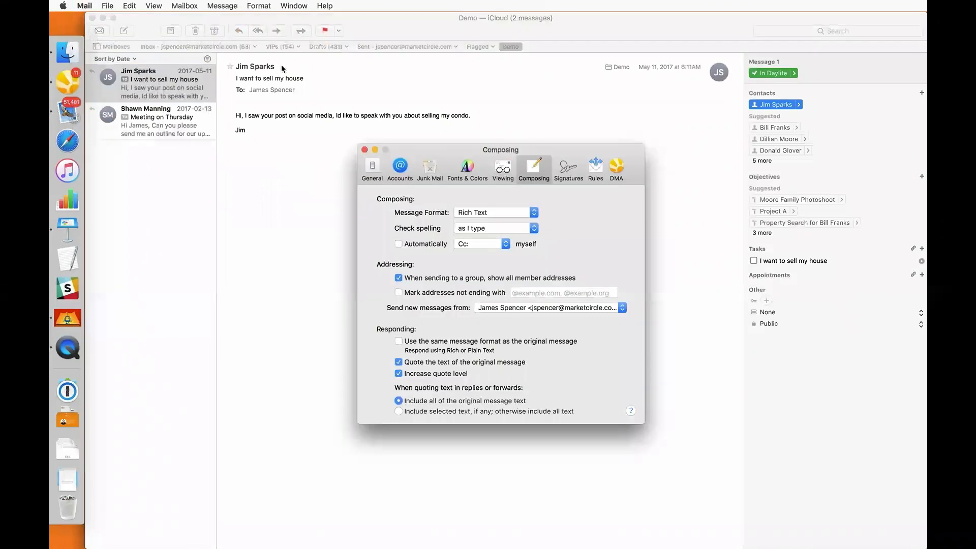
pyautogui.click(621, 179)
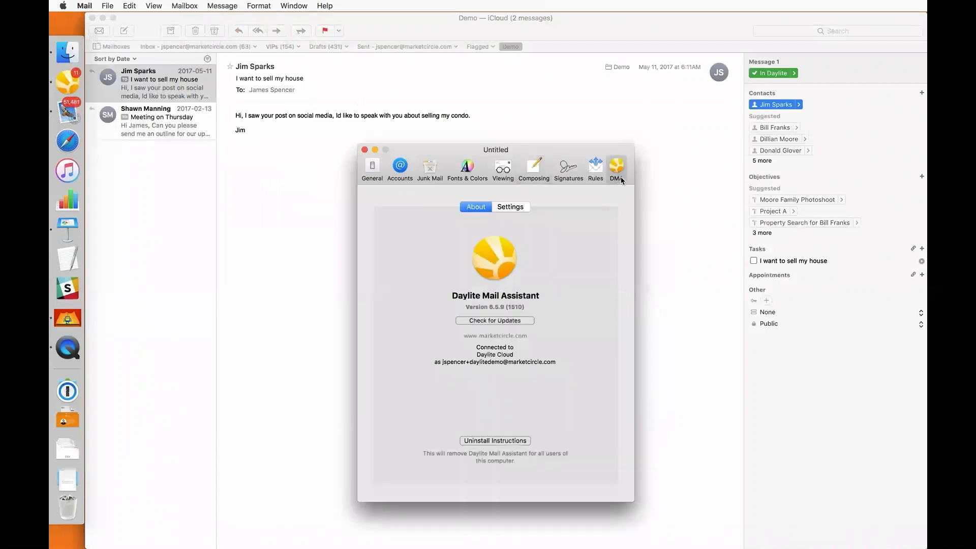
pyautogui.click(522, 206)
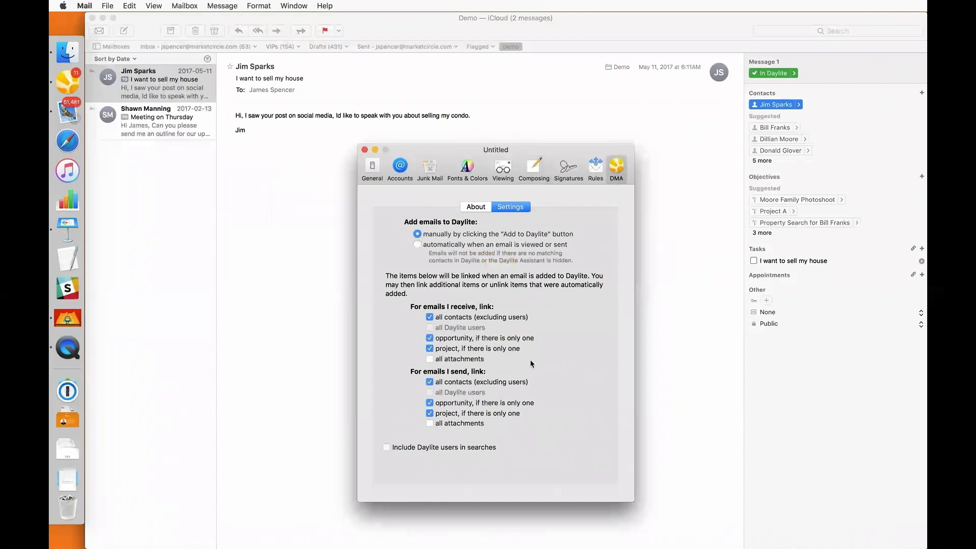
pyautogui.click(364, 149)
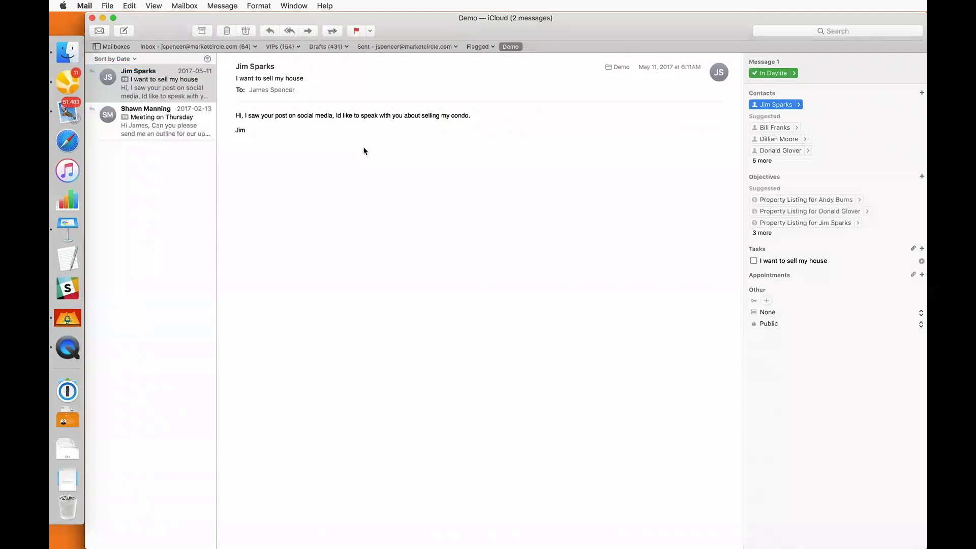
pyautogui.click(76, 87)
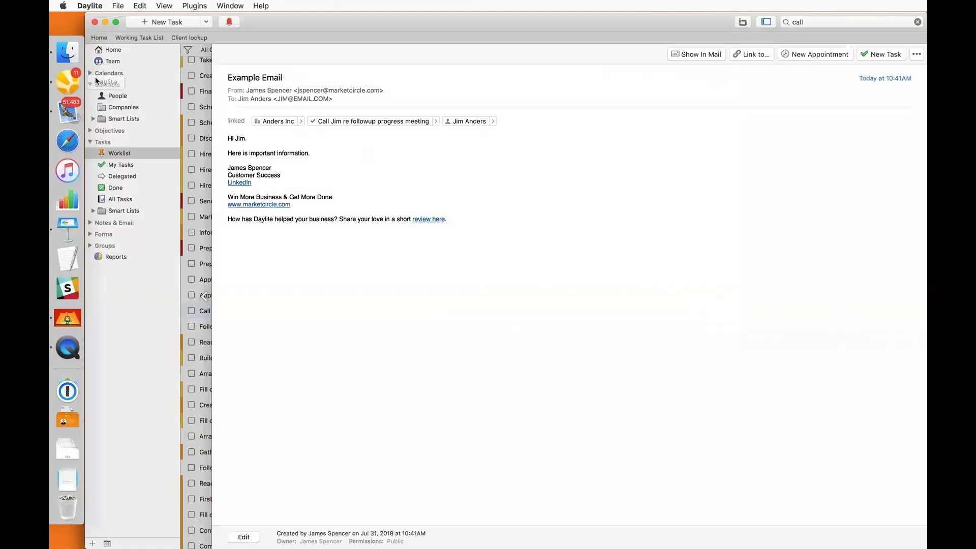
# Create a new task titled as a call from the contact and link it to the contact's person record
pyautogui.click(128, 96)
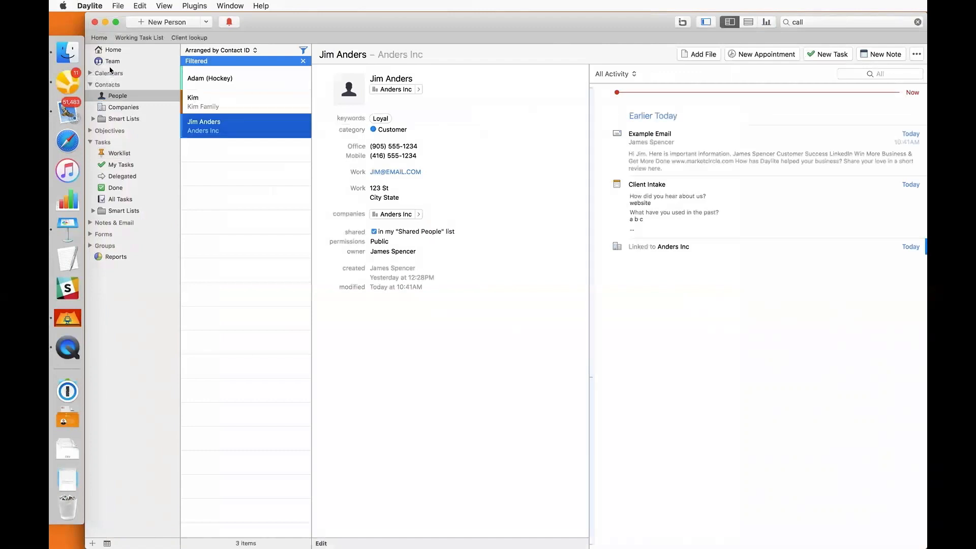
pyautogui.click(206, 23)
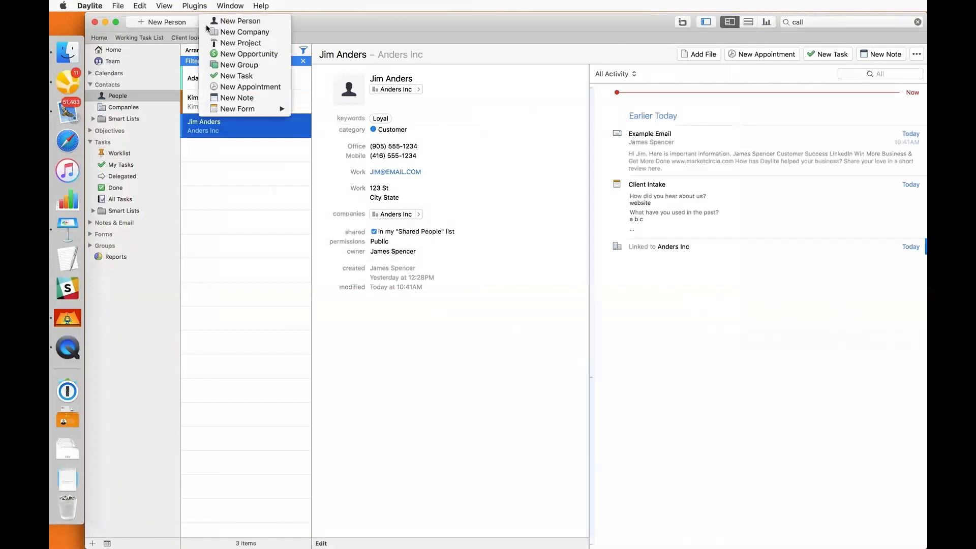
pyautogui.click(226, 77)
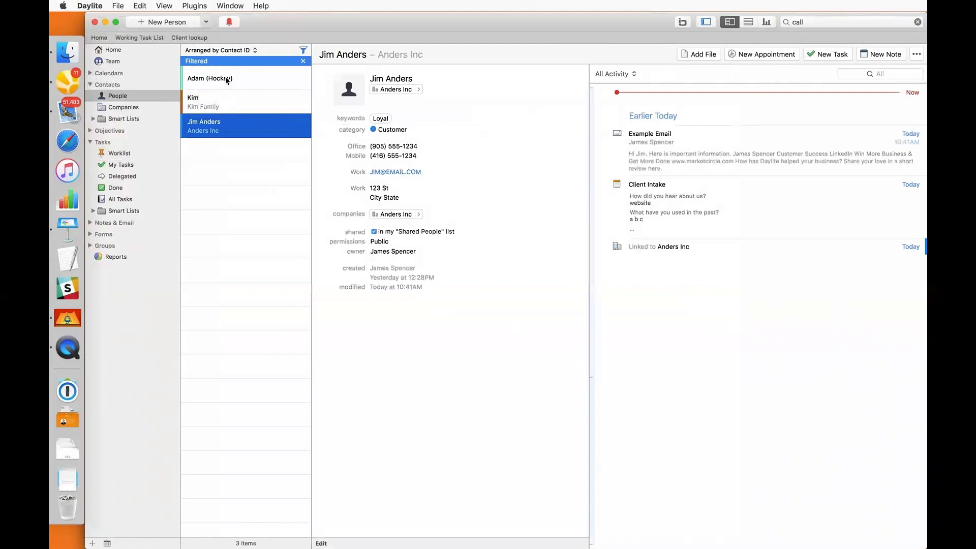
pyautogui.write('Call f')
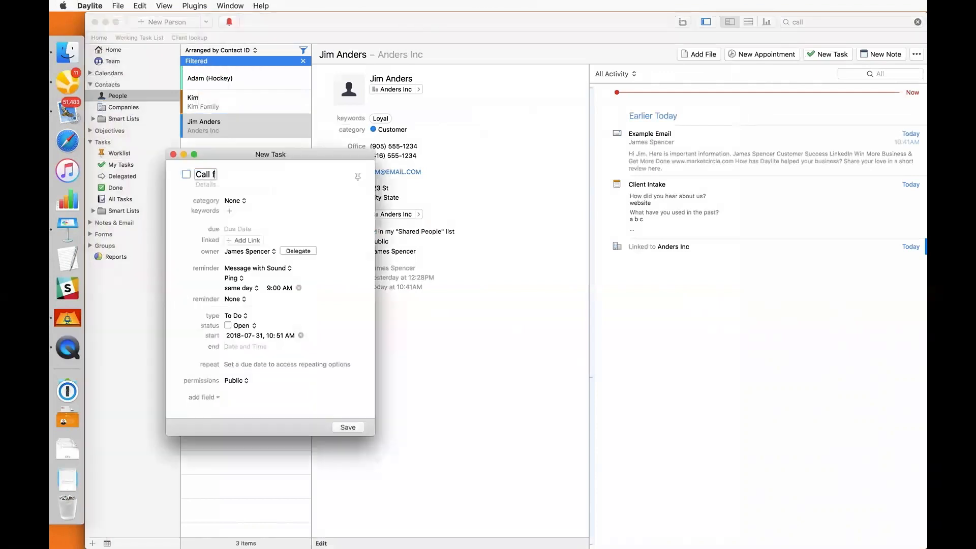
pyautogui.write('rom Jim')
pyautogui.click(239, 241)
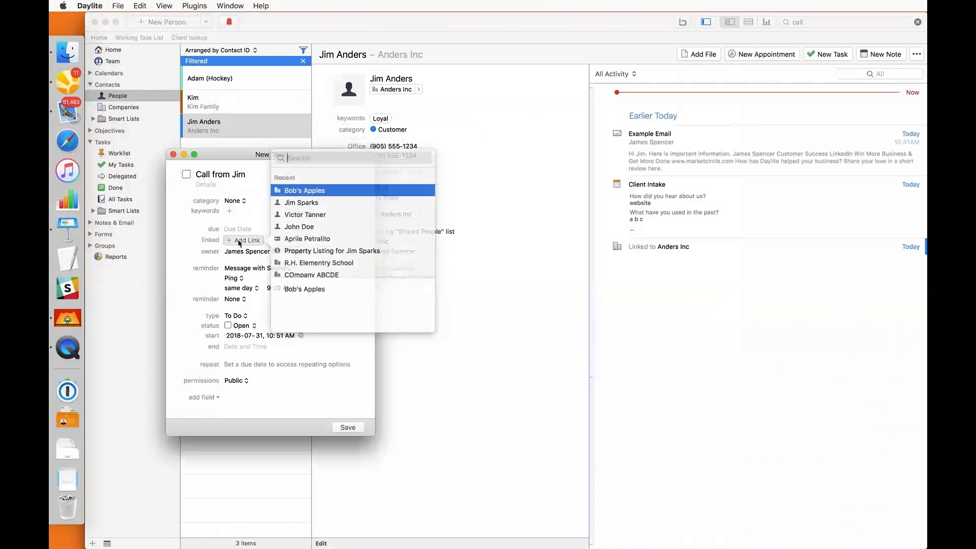
pyautogui.write('Jim')
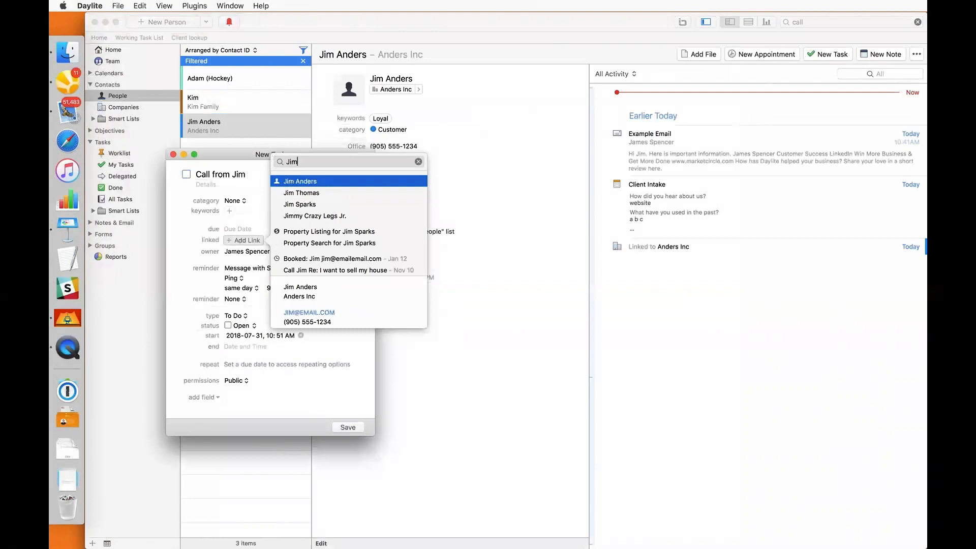
pyautogui.press('Return')
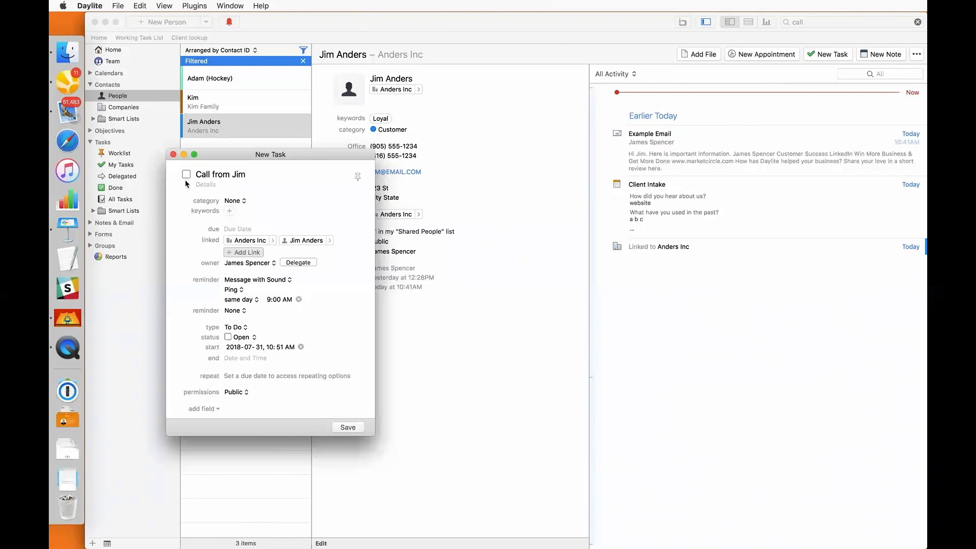
# Note that the contact called about X Y Z and is 'Very interested', mark the task done, and save
pyautogui.click(242, 359)
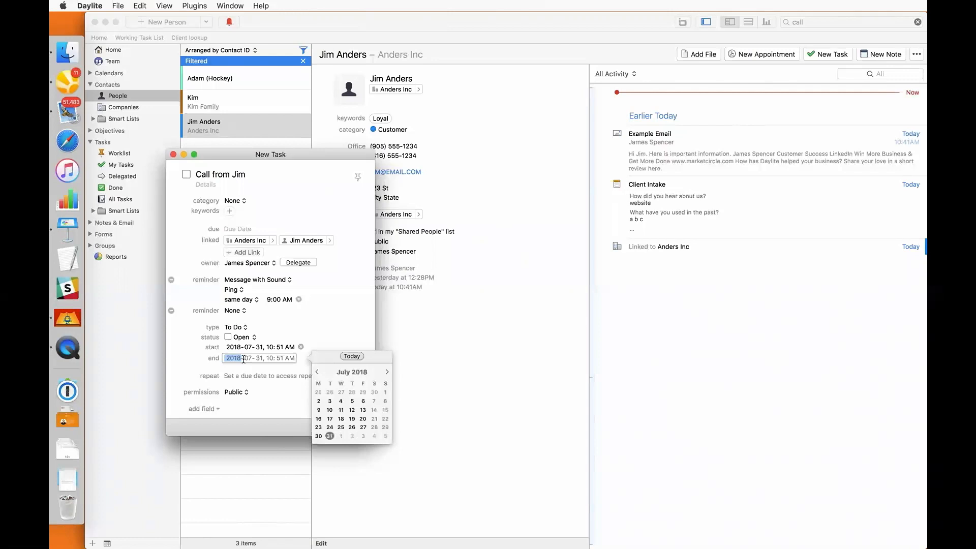
pyautogui.click(206, 185)
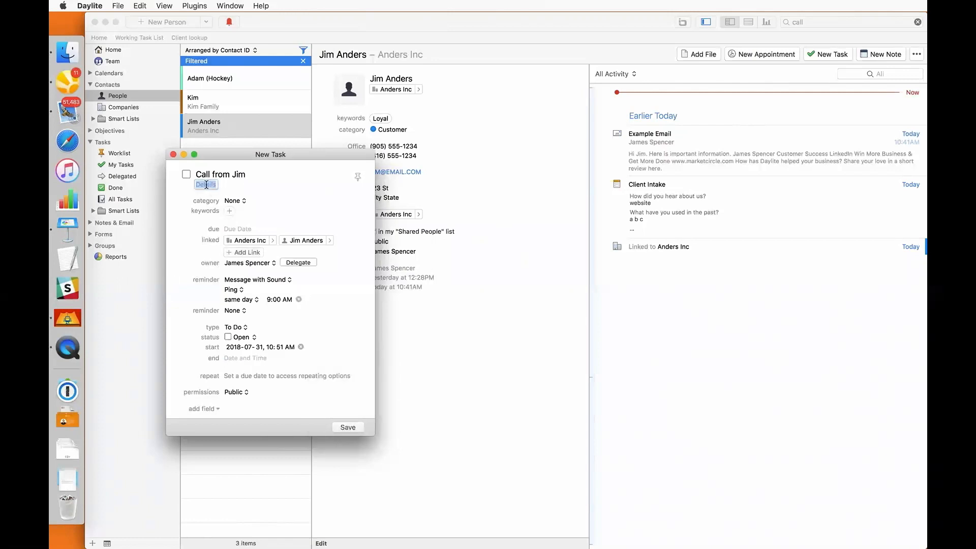
pyautogui.write('Jim called about X Y Z')
pyautogui.press('Return')
pyautogui.press('Return')
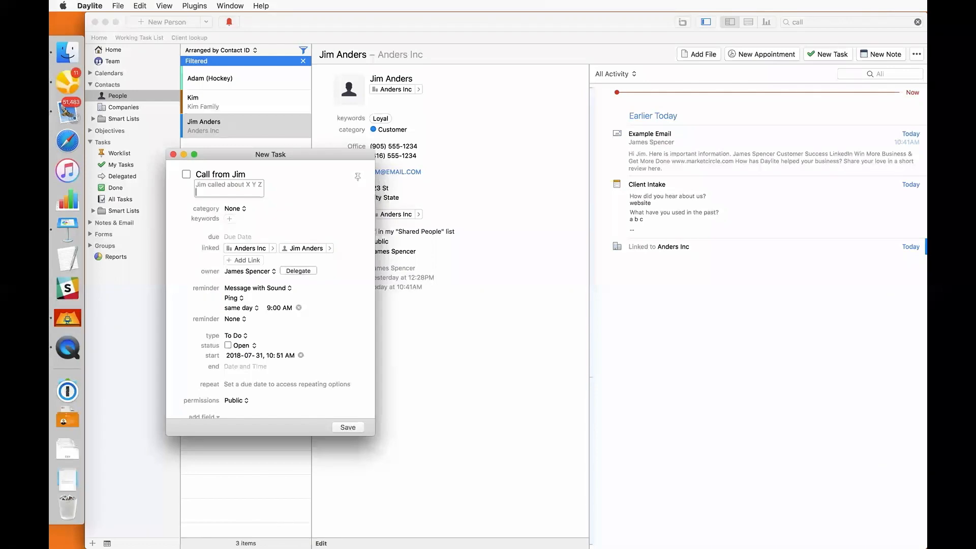
pyautogui.write('Very interested')
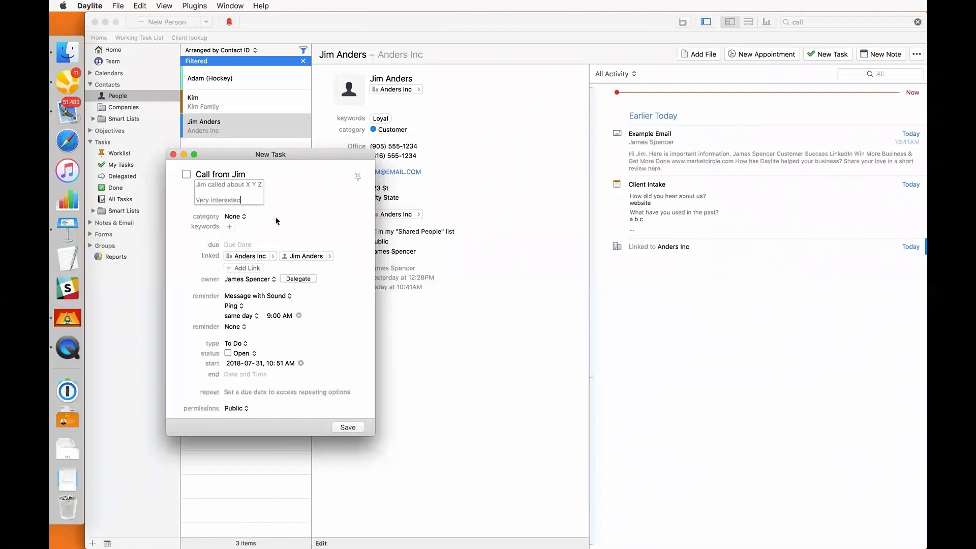
pyautogui.click(329, 256)
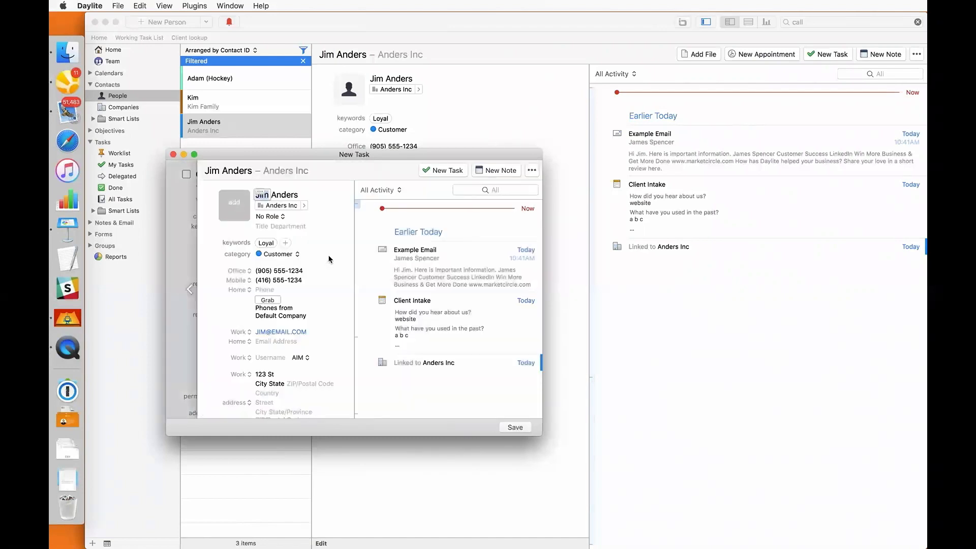
pyautogui.click(188, 251)
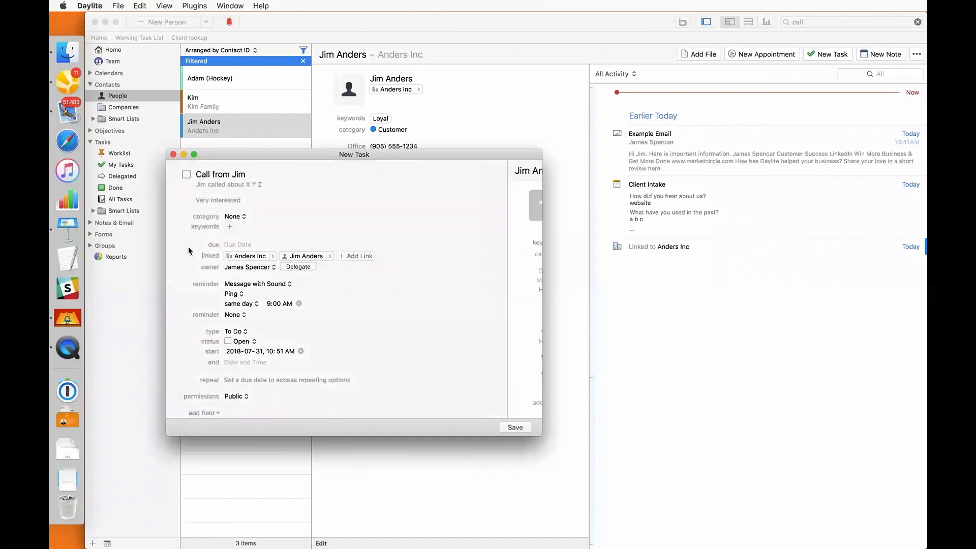
pyautogui.click(186, 175)
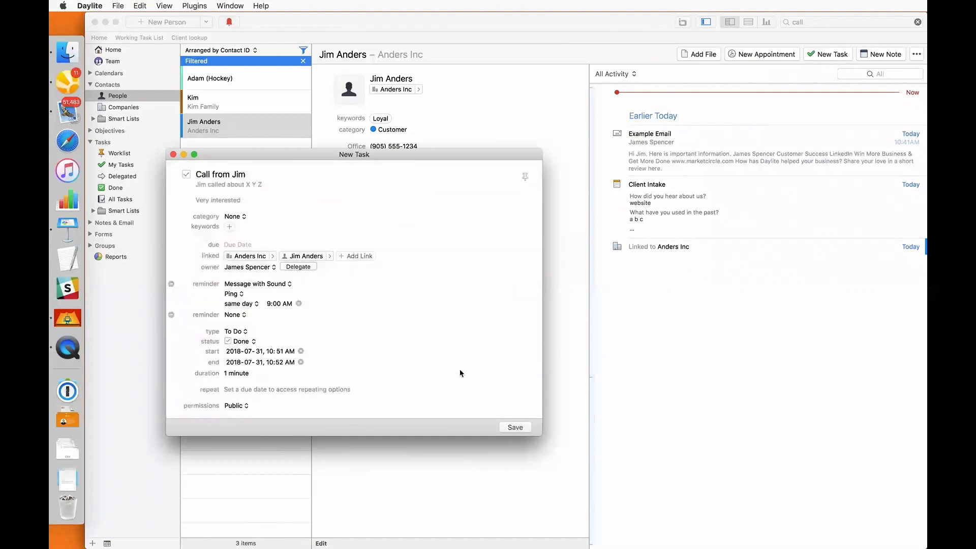
pyautogui.click(513, 428)
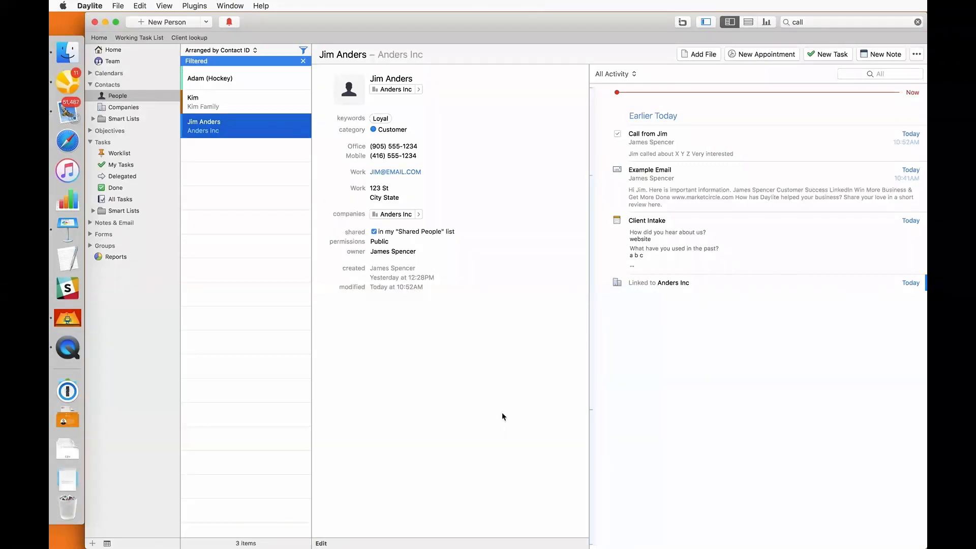
# Create a 'Networking XYZ event' note saying the contact seeks an industry consultant and wants to explore possibilities
pyautogui.click(880, 54)
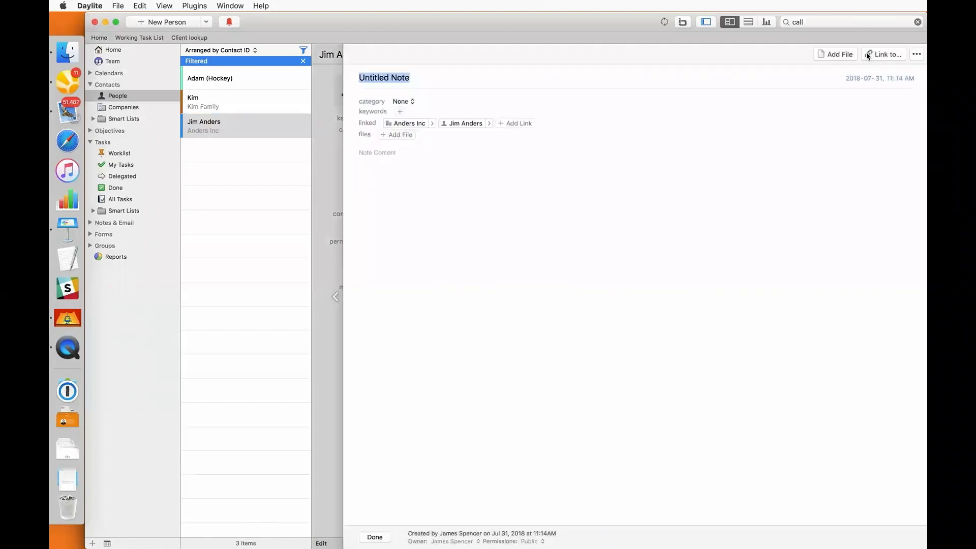
pyautogui.write('Networking ')
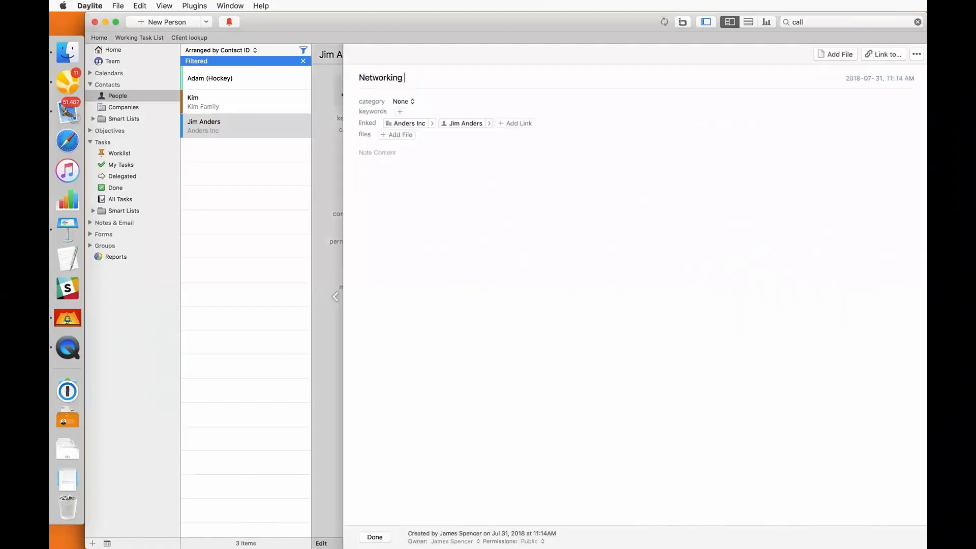
pyautogui.write('XYZ event')
pyautogui.press('Tab')
pyautogui.write('Ran into Jim, he is trying to')
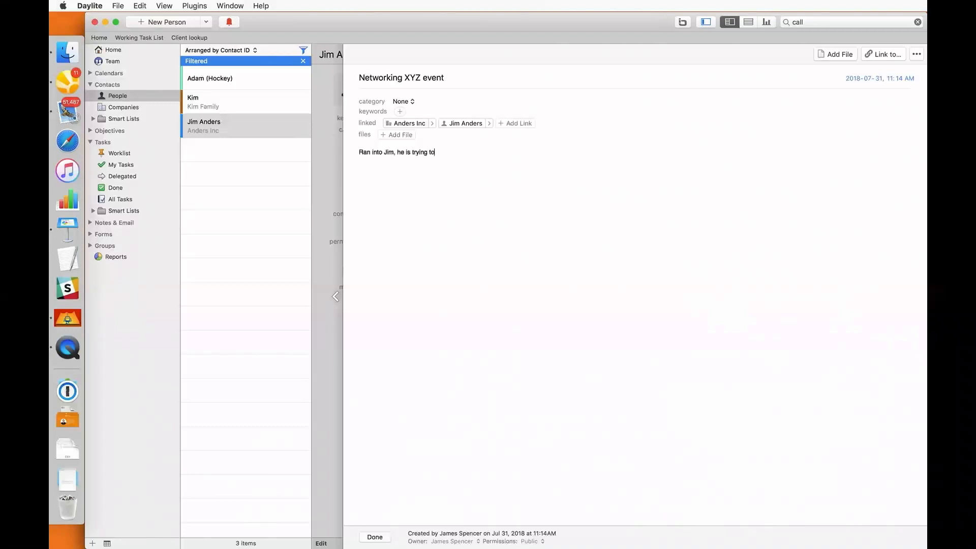
pyautogui.write(' find a consultant in the inud')
pyautogui.press('BackSpace')
pyautogui.press('BackSpace')
pyautogui.write('dustry')
pyautogui.write('m, he is trying to find a consultant in the industry Mentioned he wants')
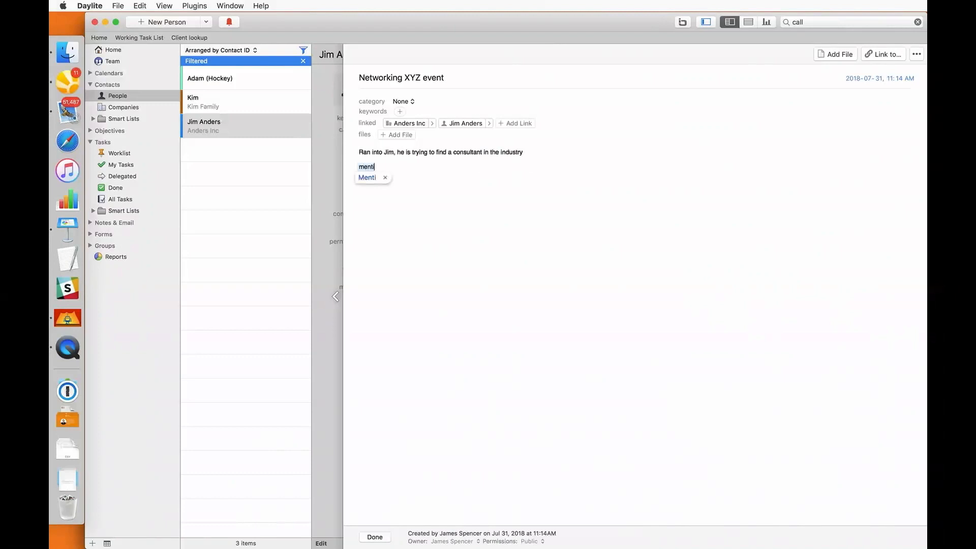
pyautogui.write(' to ')
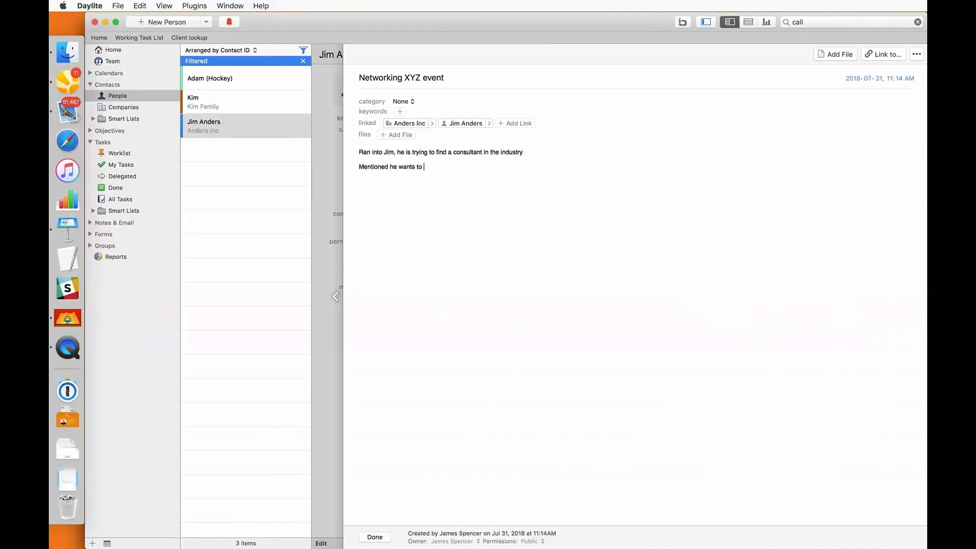
pyautogui.write('explore different possibilities before')
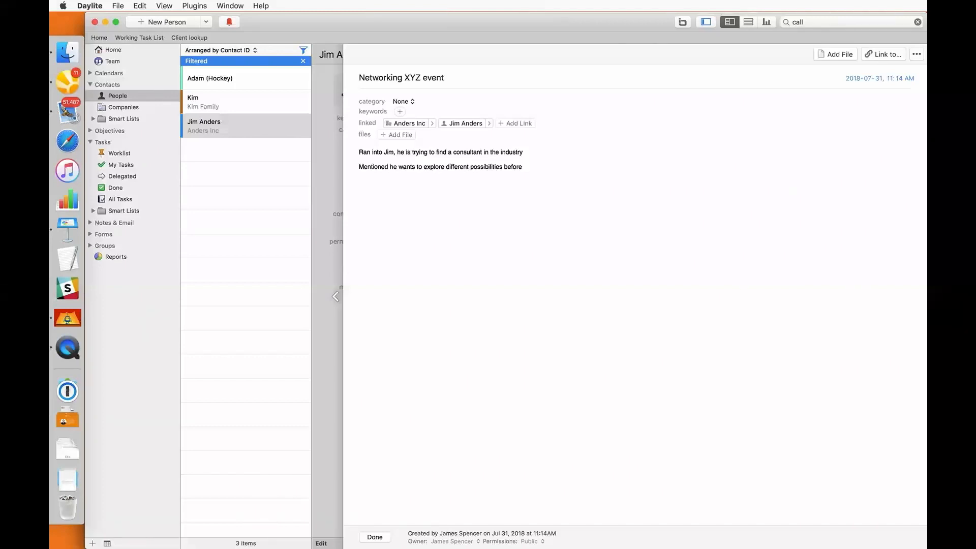
pyautogui.press('BackSpace')
pyautogui.press('BackSpace')
pyautogui.press('BackSpace')
pyautogui.press('BackSpace')
pyautogui.press('BackSpace')
pyautogui.press('BackSpace')
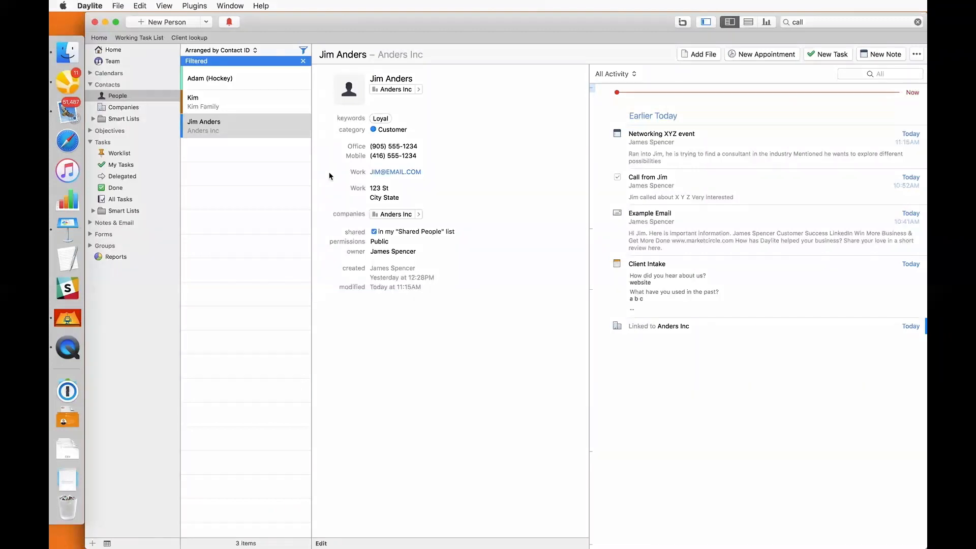
# Add New Task to the people contextual menu via Customize this Contextual Menu
pyautogui.doubleClick(657, 193)
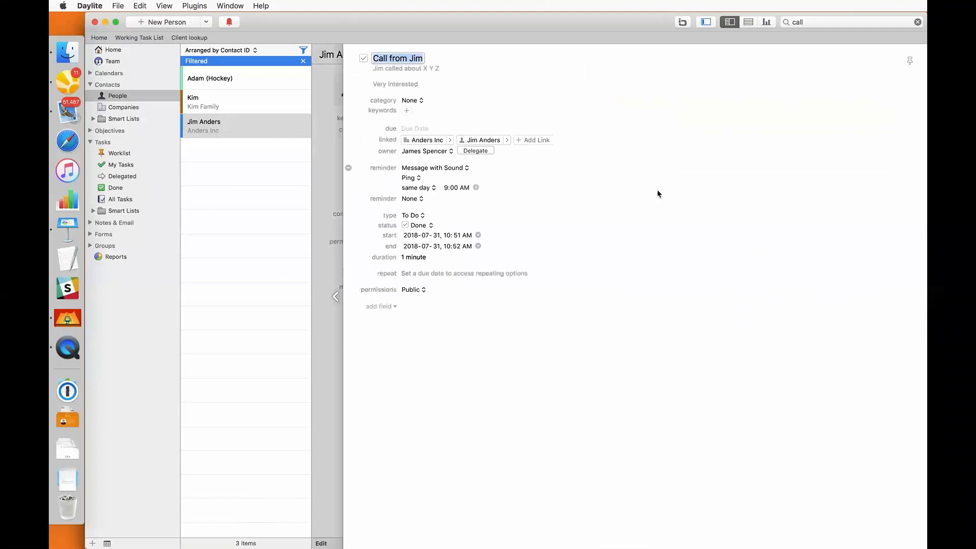
pyautogui.rightClick(498, 140)
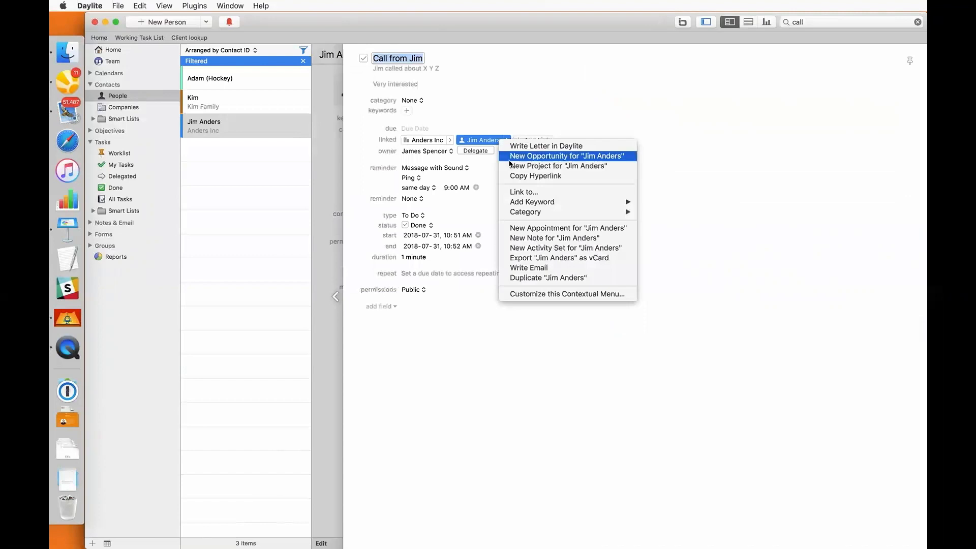
pyautogui.click(533, 294)
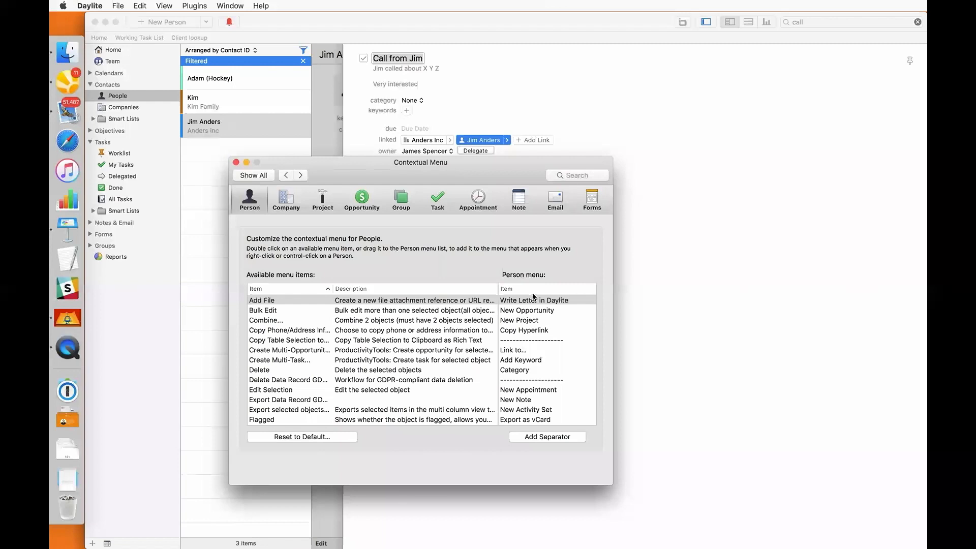
pyautogui.scroll(-5, 288, 350)
pyautogui.scroll(-2, 287, 350)
pyautogui.click(272, 391)
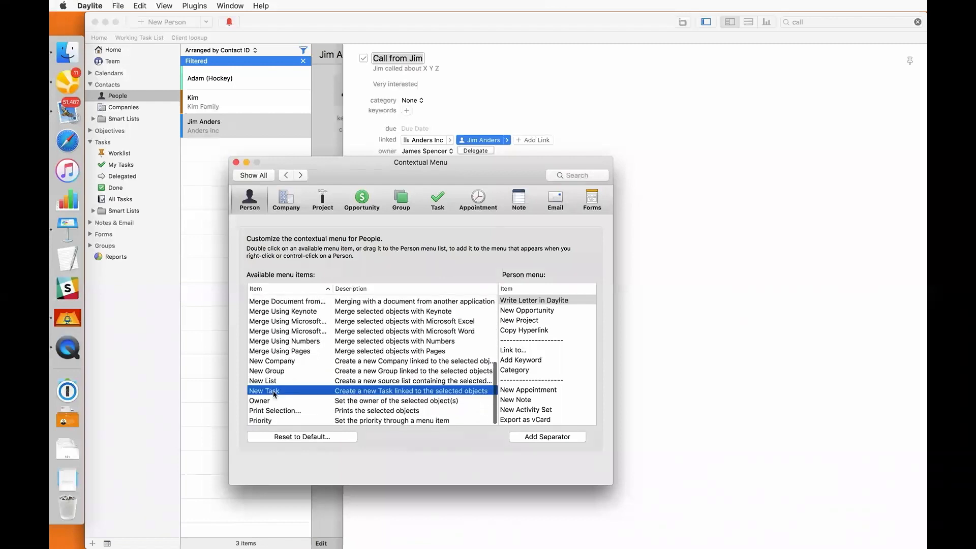
pyautogui.doubleClick(273, 393)
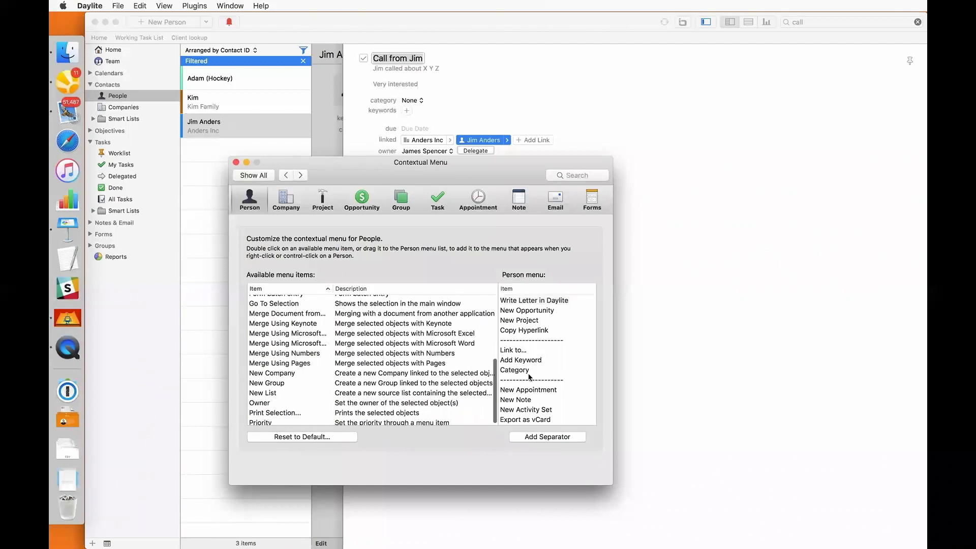
pyautogui.scroll(-3, 529, 377)
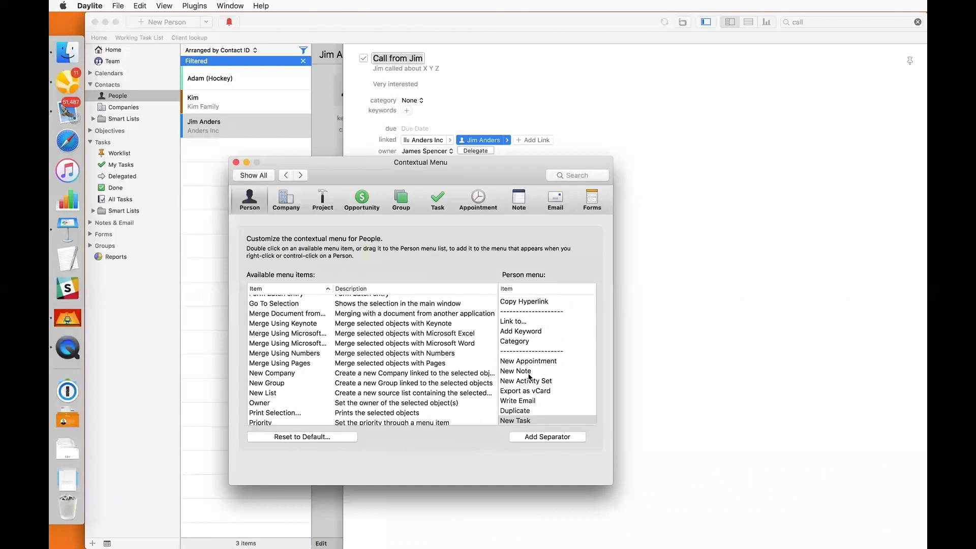
pyautogui.click(236, 163)
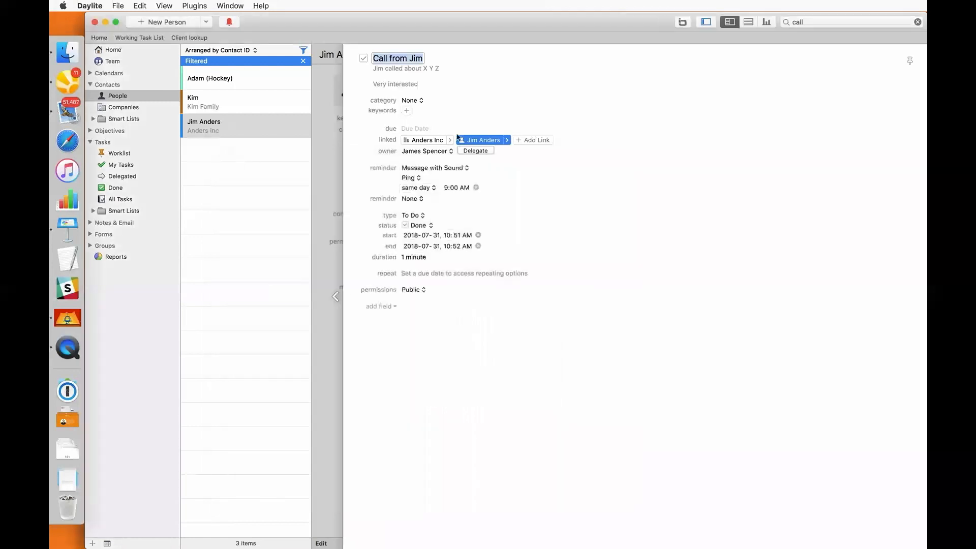
# Confirm the person's right-click menu now offers New Task, then close the task
pyautogui.rightClick(476, 143)
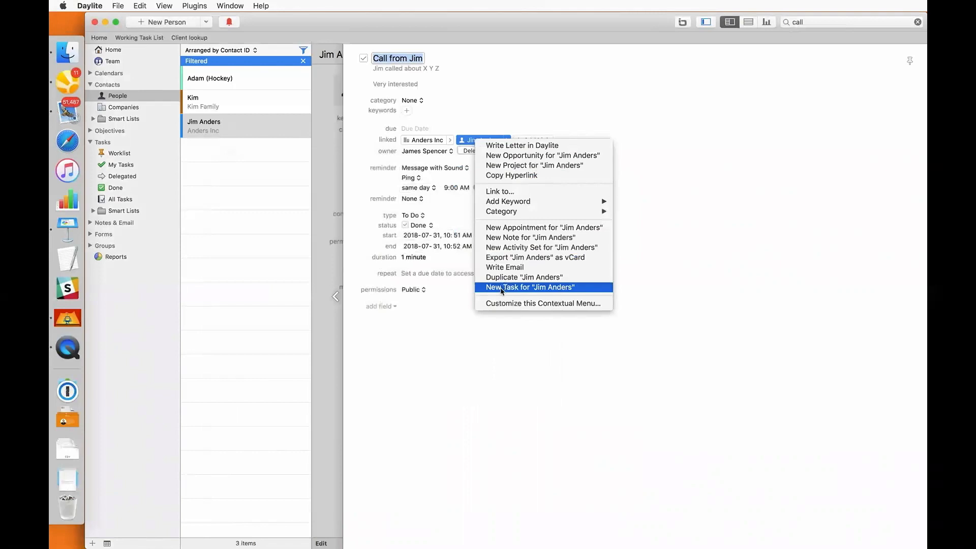
pyautogui.click(332, 177)
pyautogui.click(333, 178)
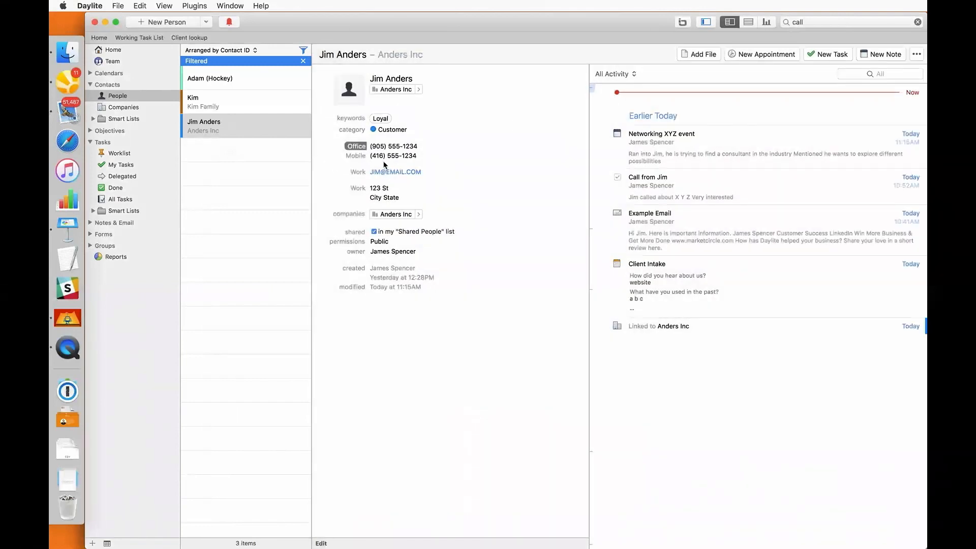
# Create a follow-up task for the contact due August 4, 2018
pyautogui.click(814, 55)
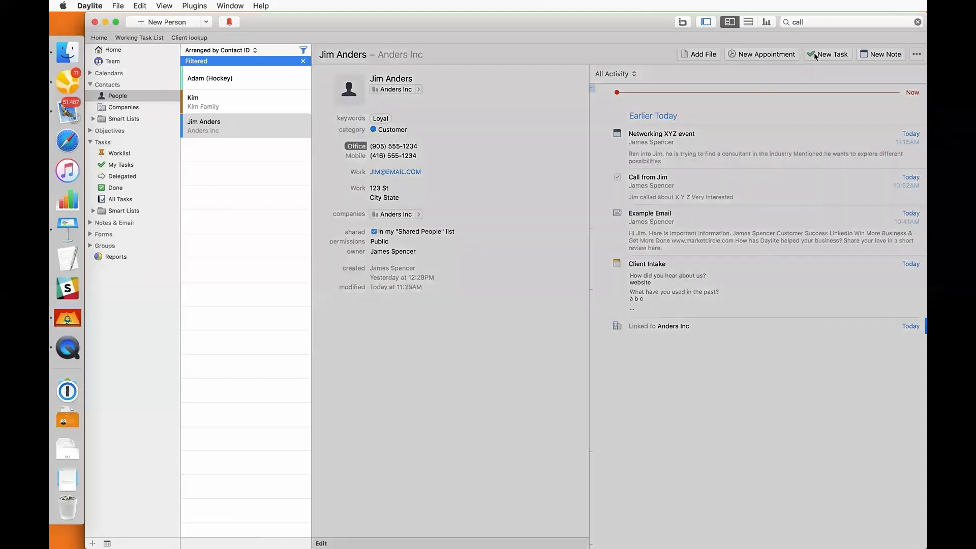
pyautogui.write('Followup with Jim')
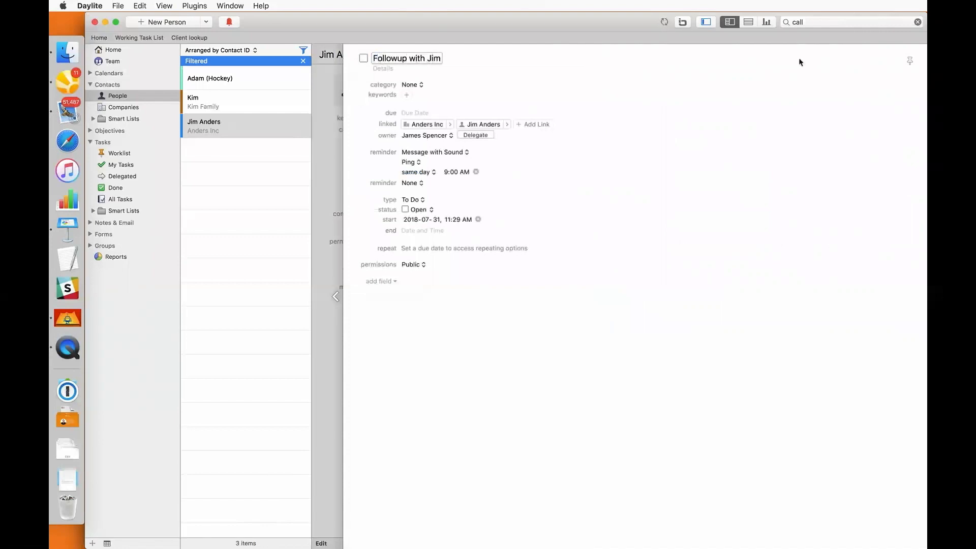
pyautogui.click(411, 112)
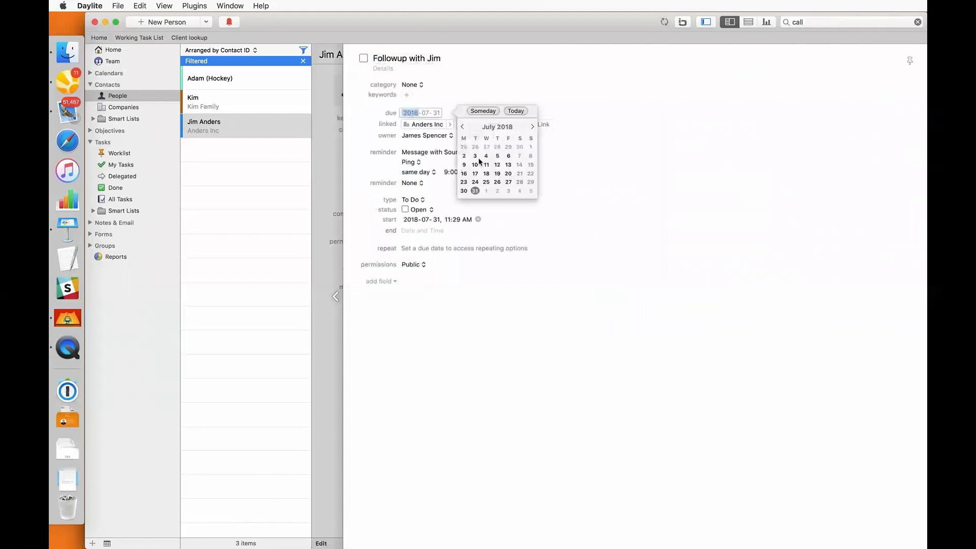
pyautogui.click(520, 191)
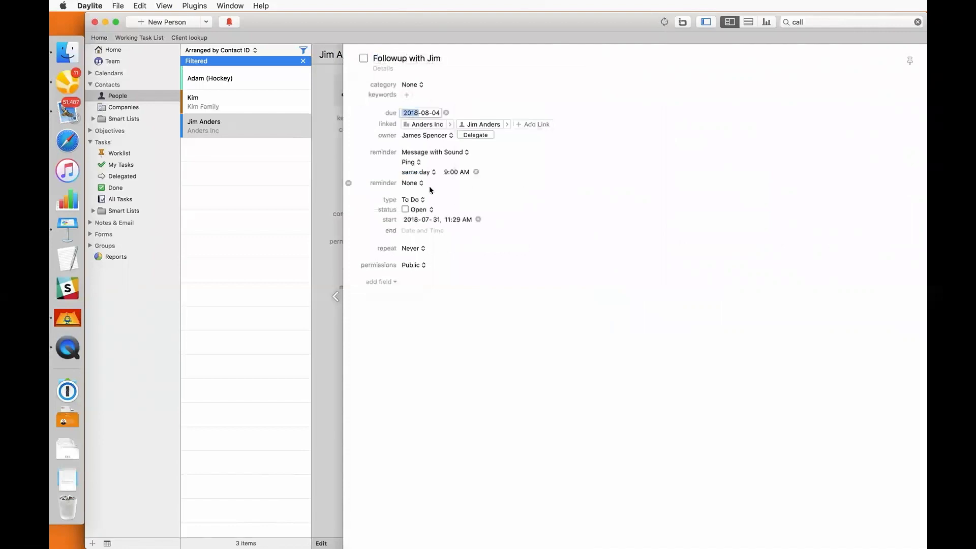
pyautogui.click(328, 171)
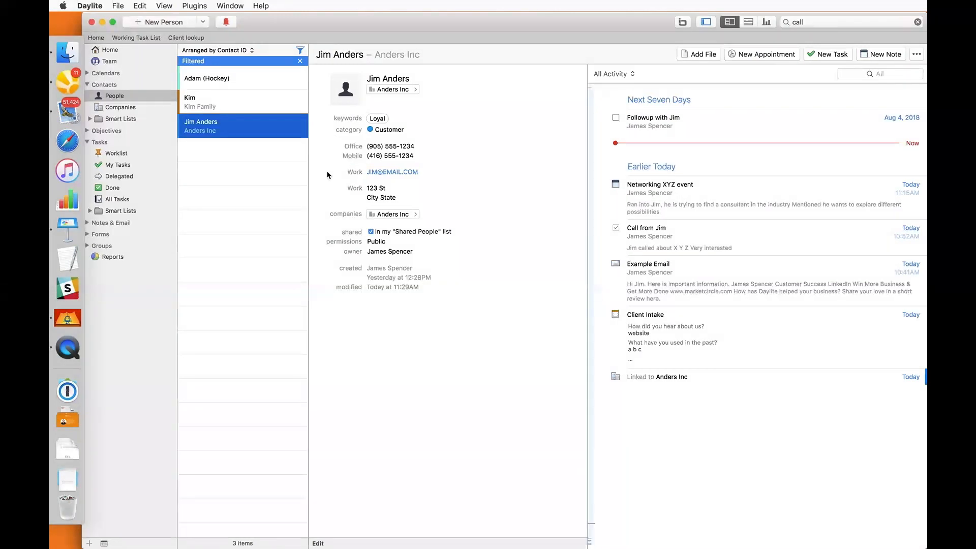
pyautogui.click(71, 113)
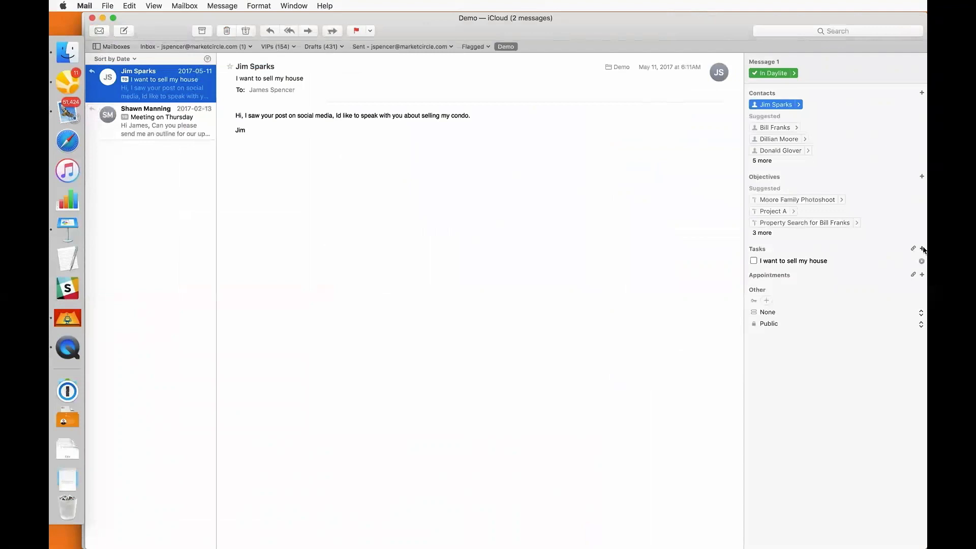
pyautogui.click(922, 249)
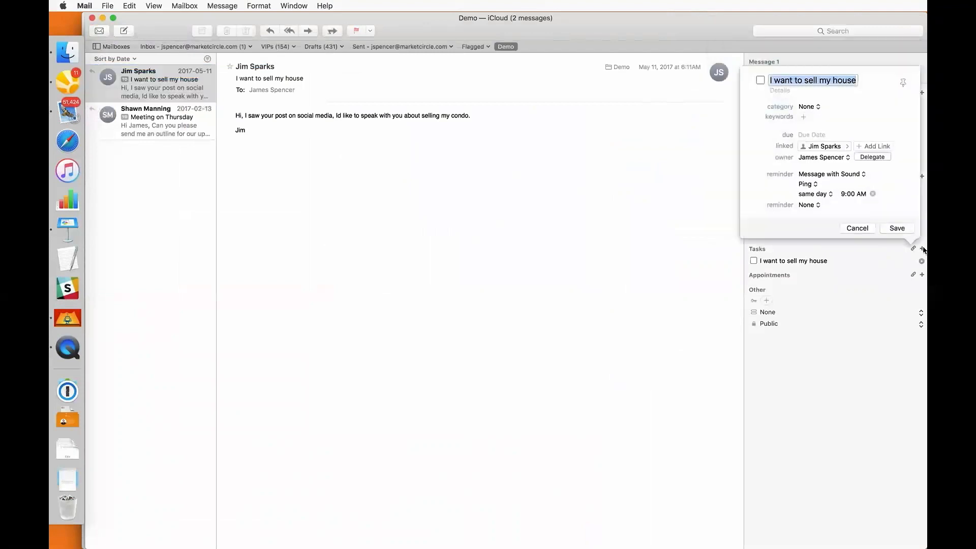
pyautogui.write('Speak wi')
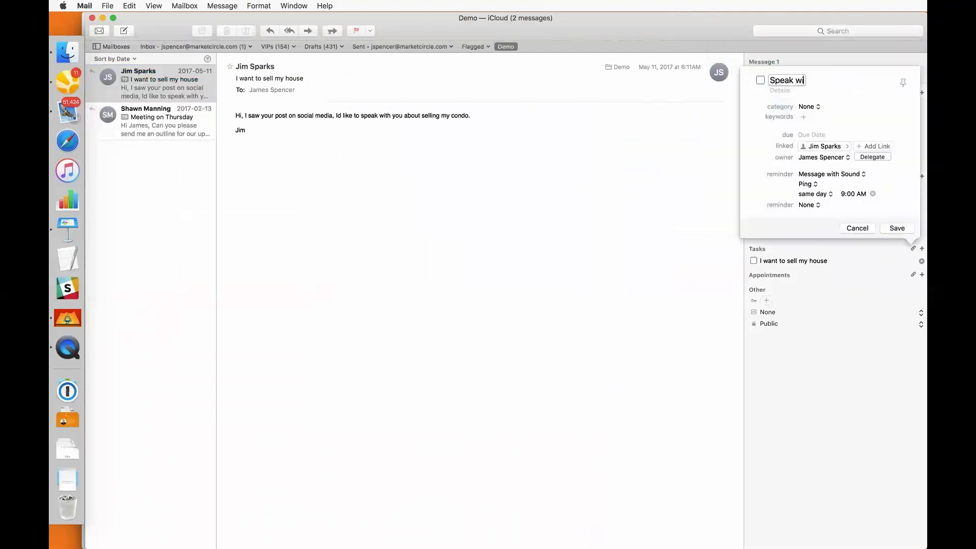
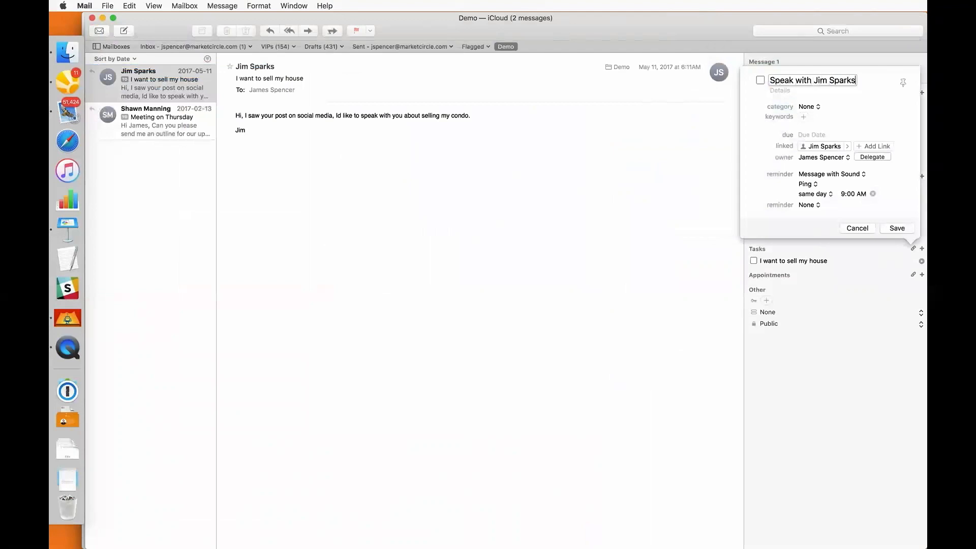
pyautogui.press('Tab')
pyautogui.write('asking for me to reach out to discuss se')
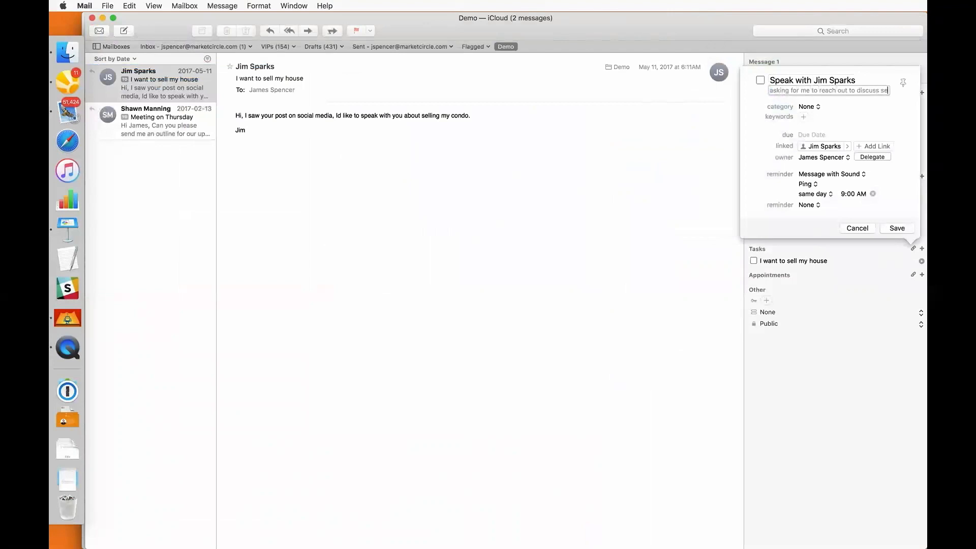
pyautogui.write('lling his condo')
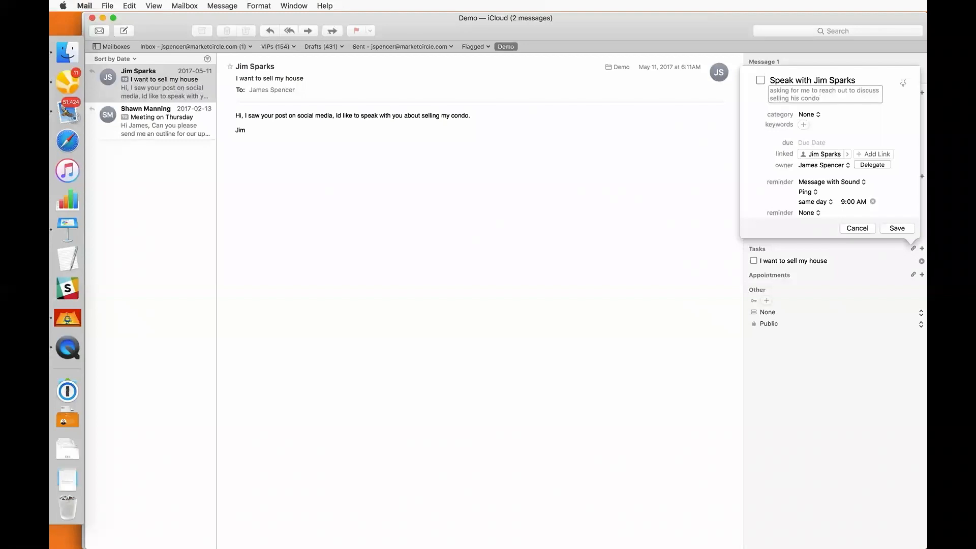
# Pin the task, make it due August 3, 2018, save it, and return to Daylite
pyautogui.click(903, 82)
pyautogui.click(816, 142)
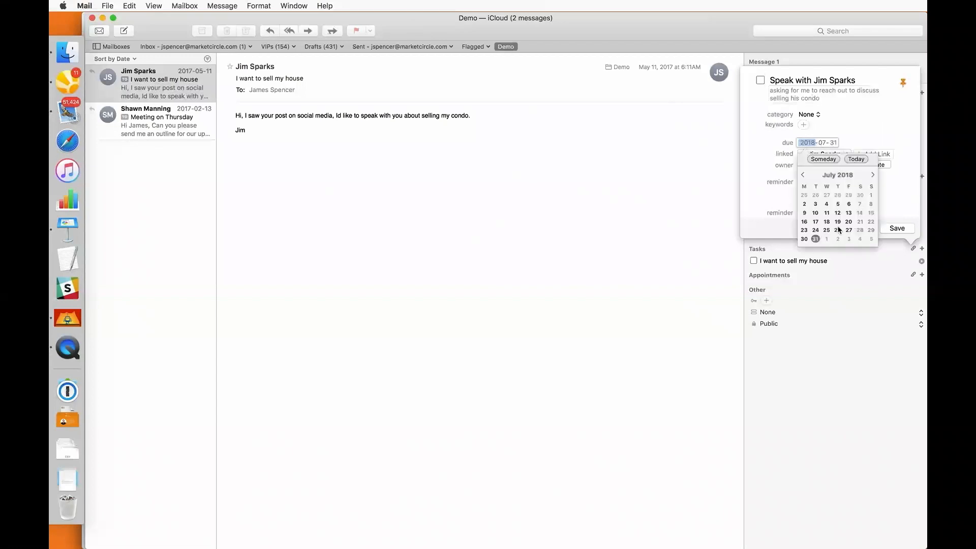
pyautogui.click(848, 239)
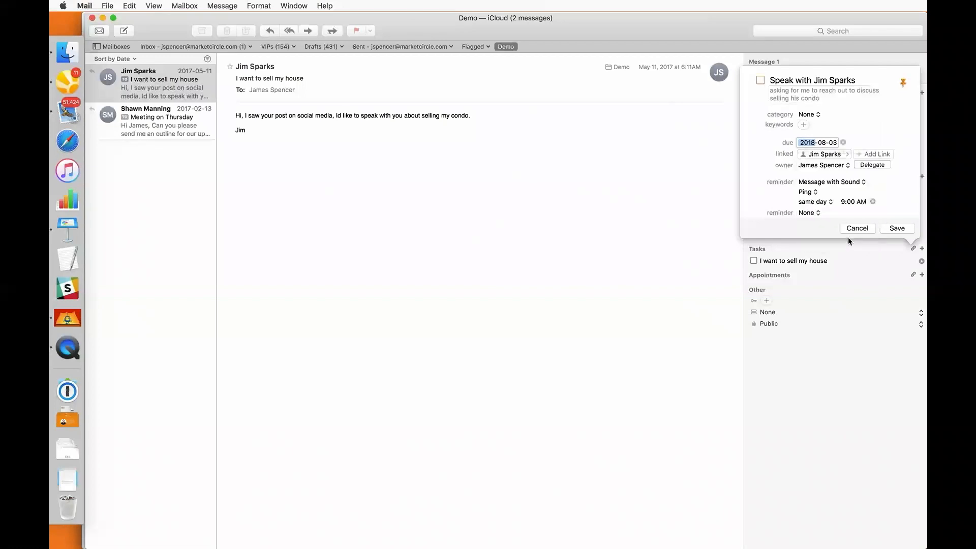
pyautogui.click(902, 229)
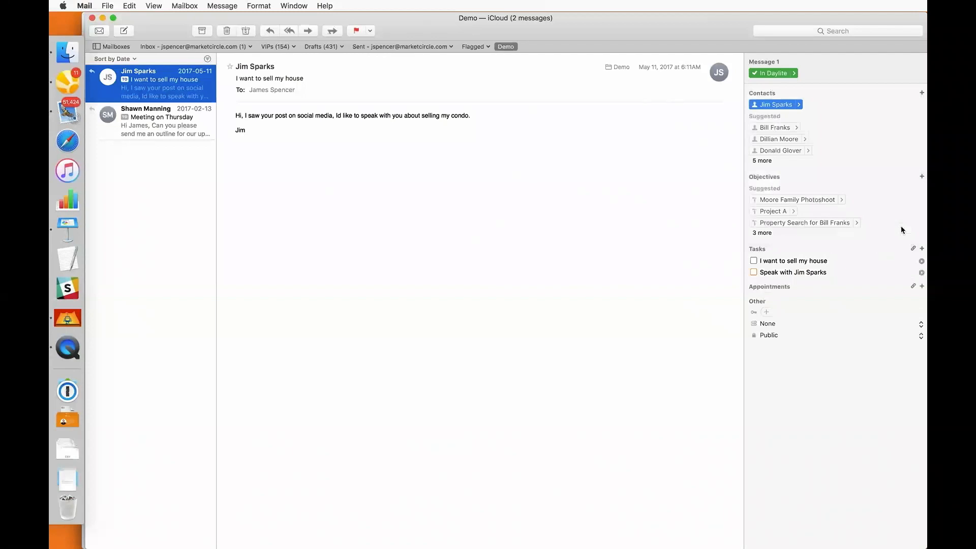
pyautogui.click(74, 76)
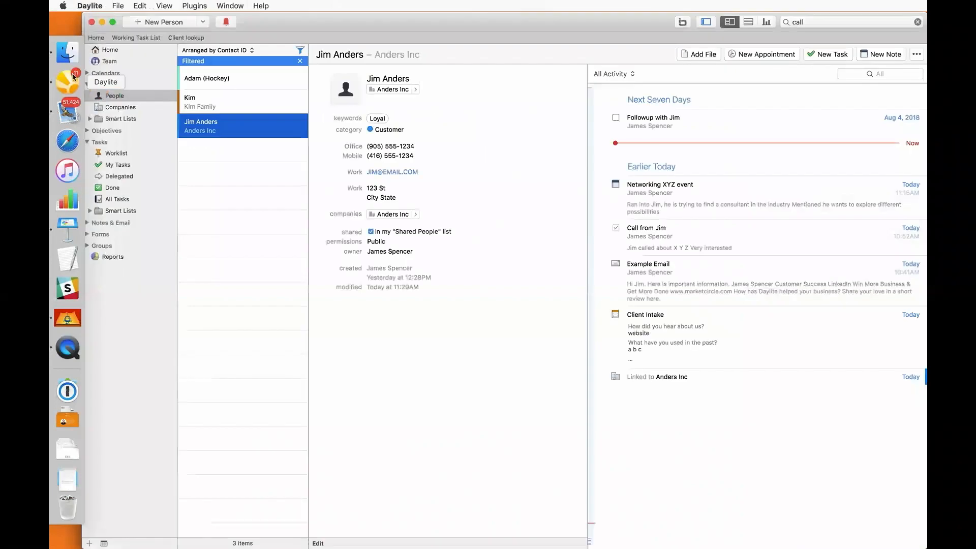
pyautogui.click(110, 50)
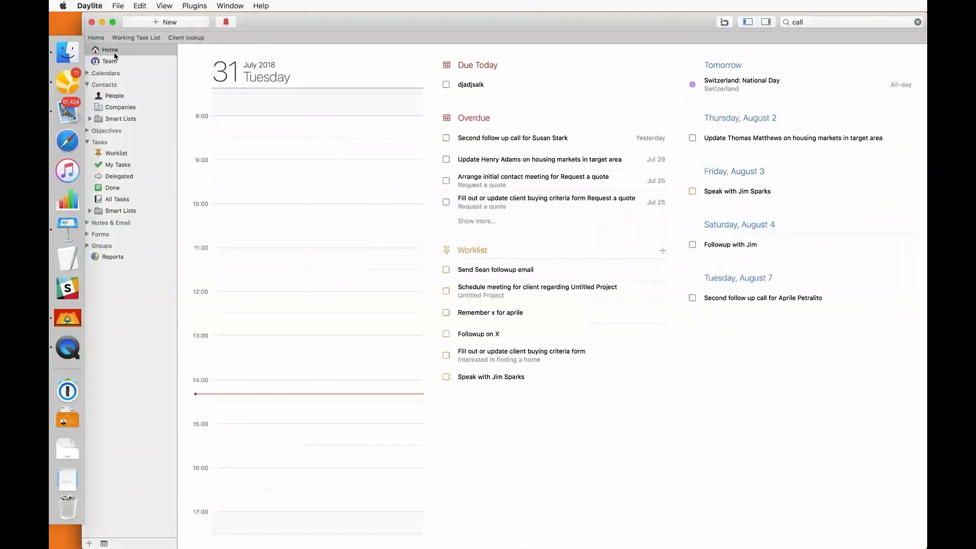
pyautogui.click(499, 377)
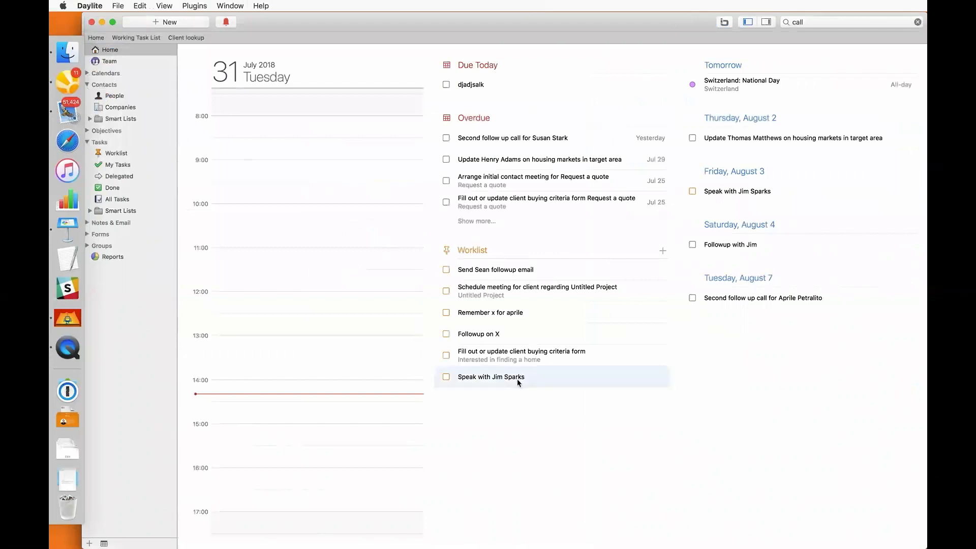
pyautogui.doubleClick(516, 380)
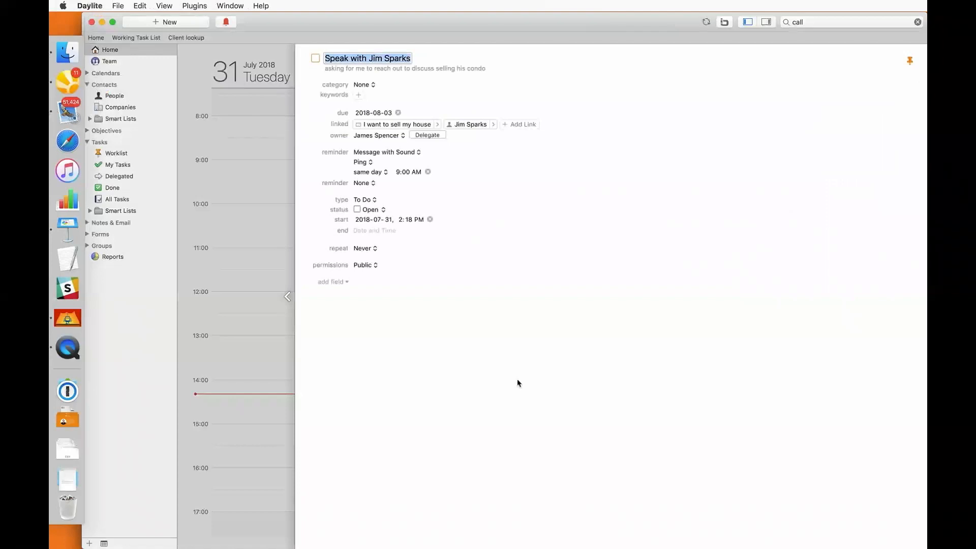
pyautogui.click(436, 125)
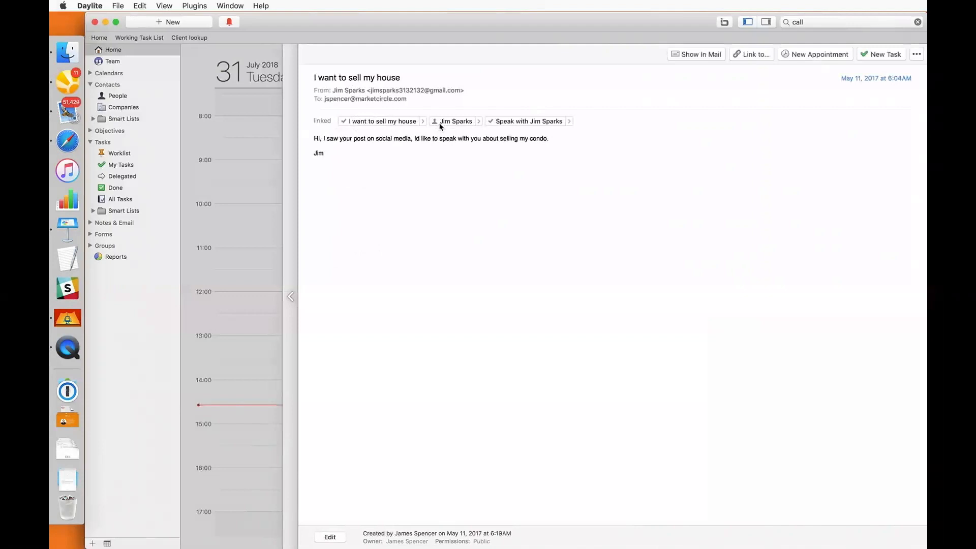
# View the quick task entry shortcut in Daylite's General preferences, then bring Safari forward
pyautogui.click(93, 5)
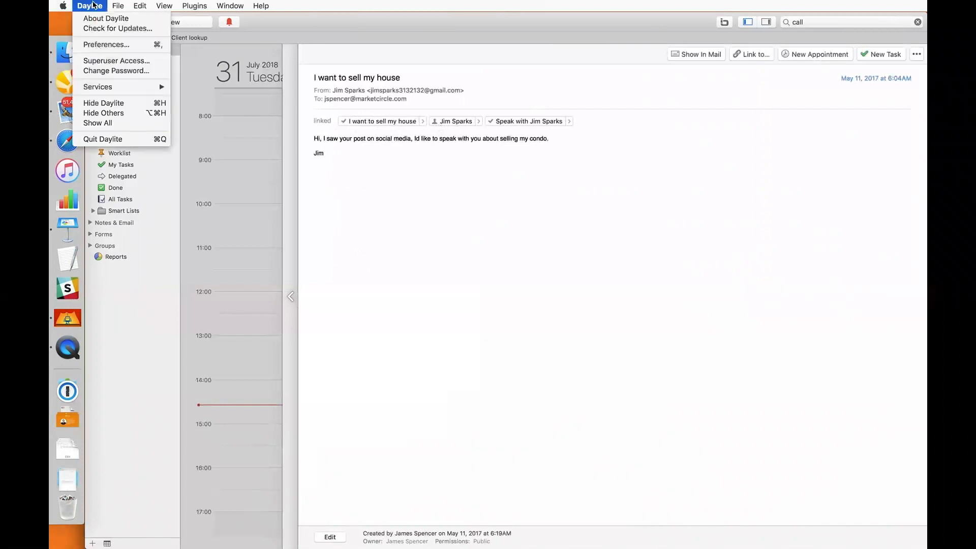
pyautogui.click(99, 44)
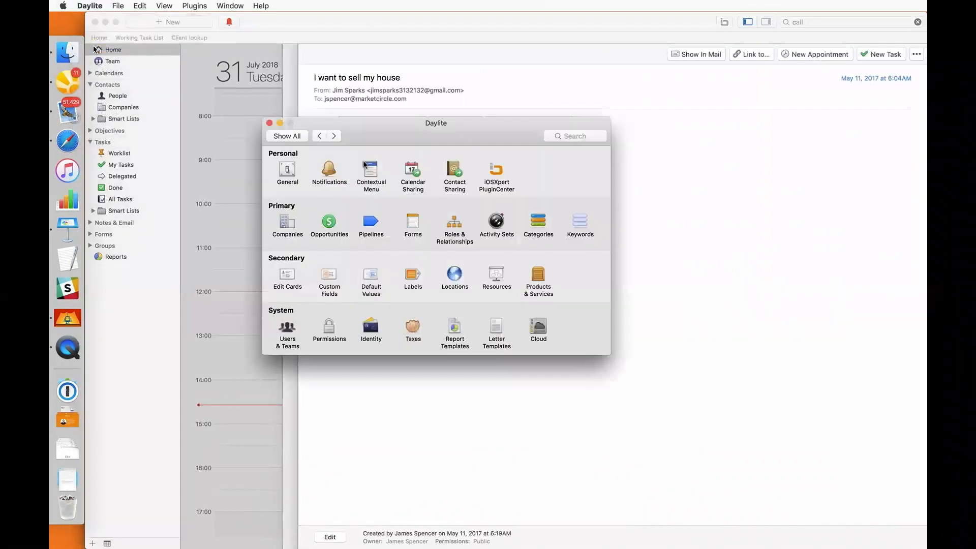
pyautogui.click(284, 168)
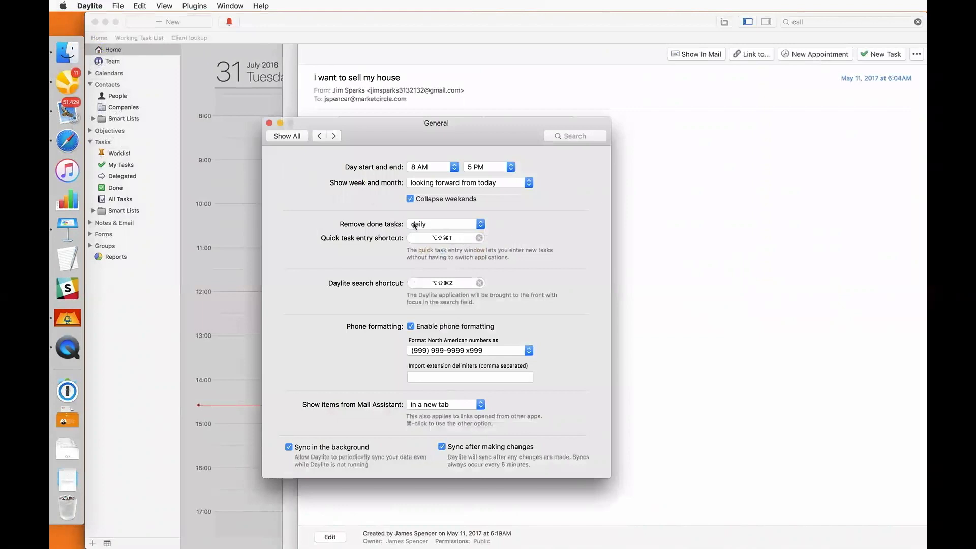
pyautogui.click(77, 144)
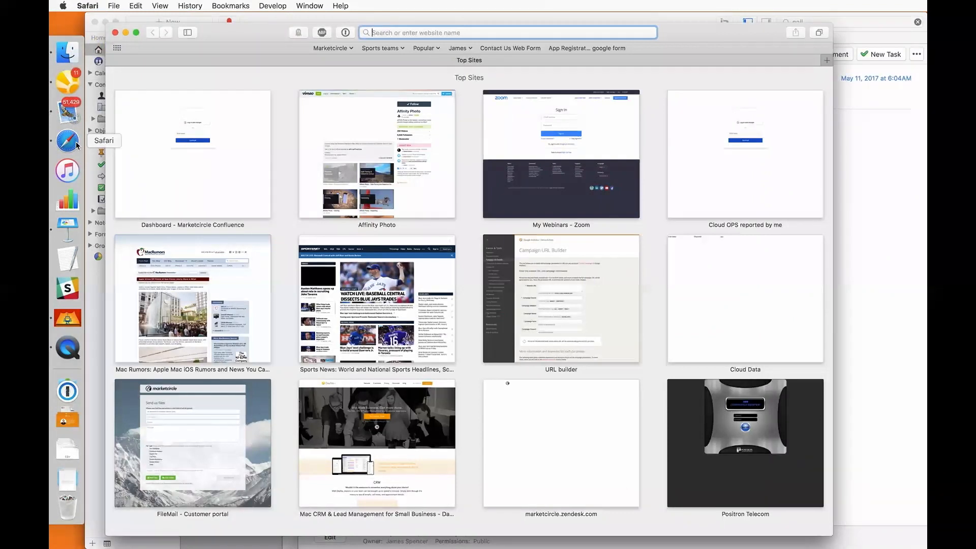
pyautogui.press('ctrl+alt+super+t')
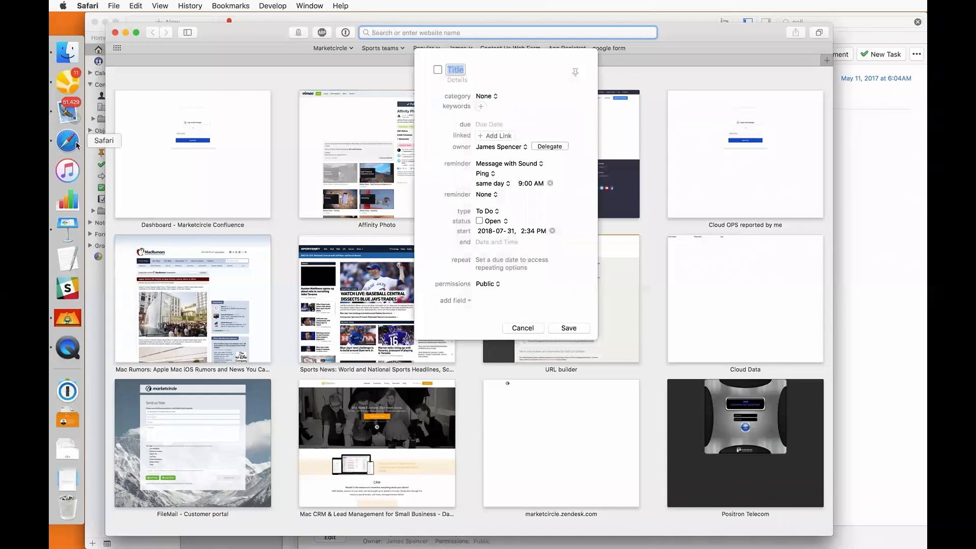
pyautogui.write('Call Jim')
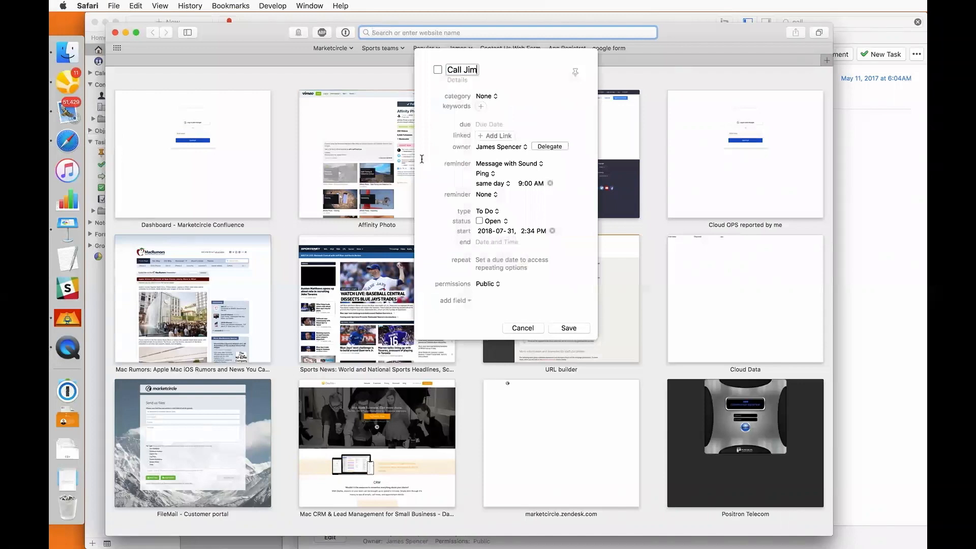
pyautogui.click(486, 135)
pyautogui.write('jim')
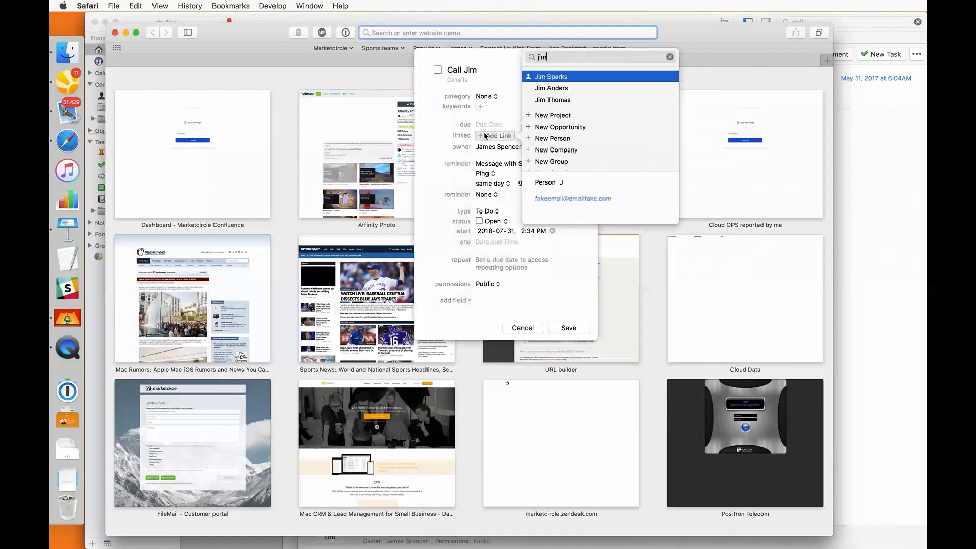
pyautogui.press('Down')
pyautogui.press('Return')
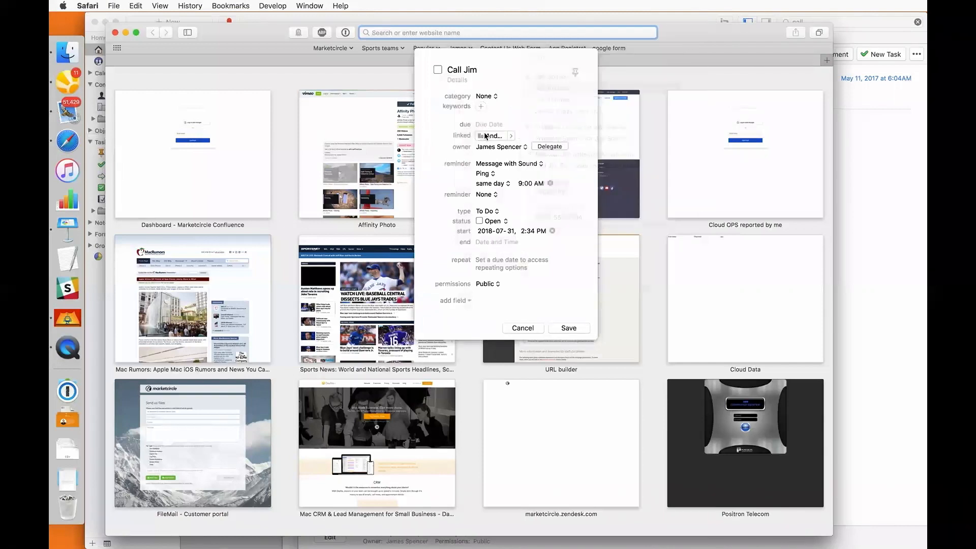
# Make Call Jim due today, 2018-07-31, save it, and bring Daylite back to the front
pyautogui.click(493, 125)
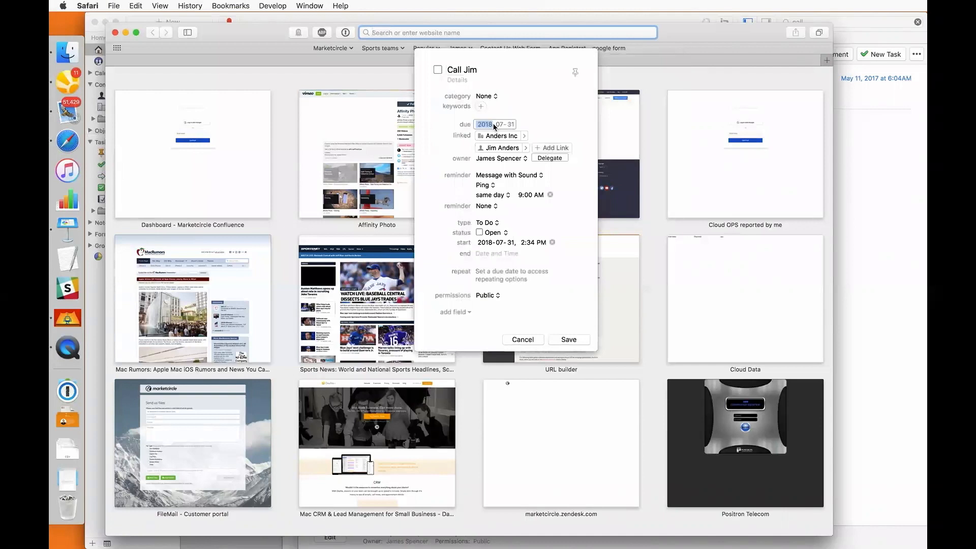
pyautogui.click(594, 124)
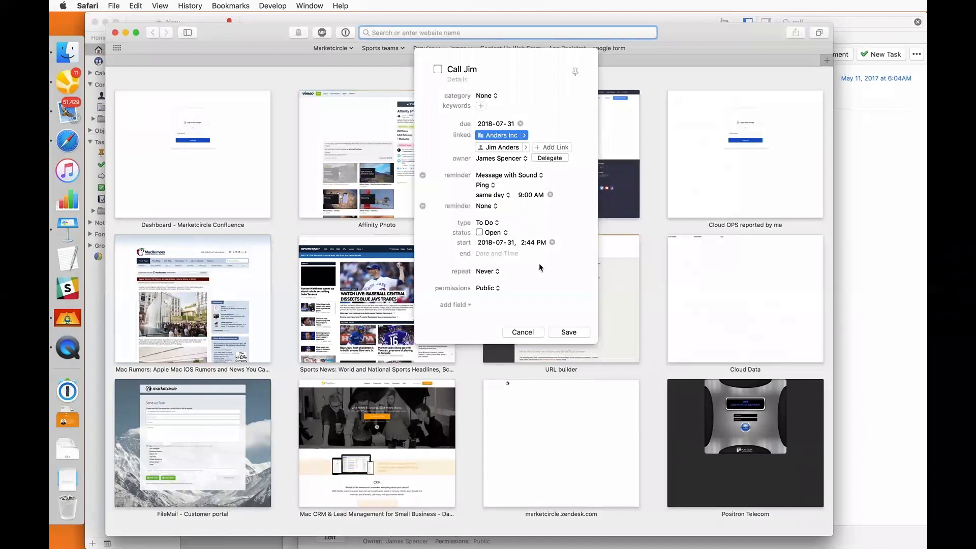
pyautogui.click(560, 333)
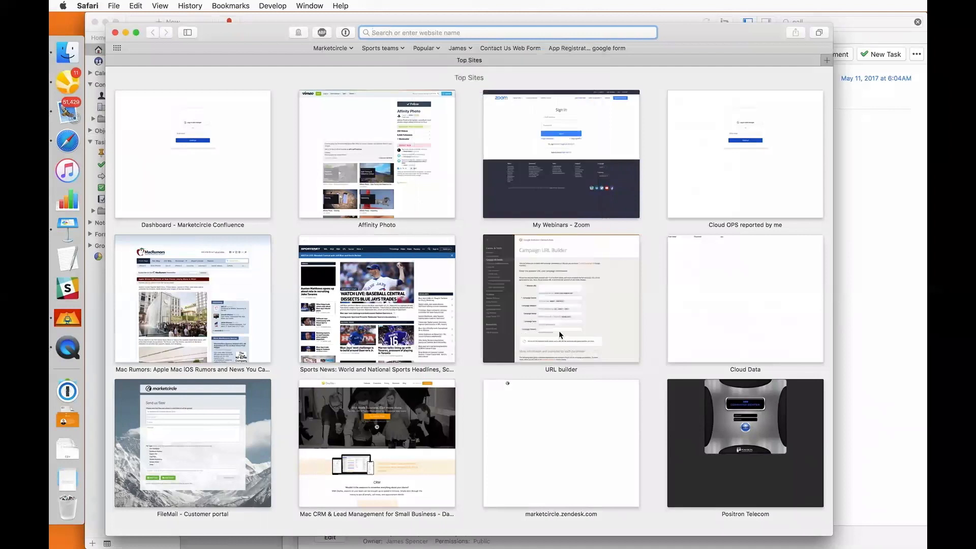
pyautogui.click(76, 86)
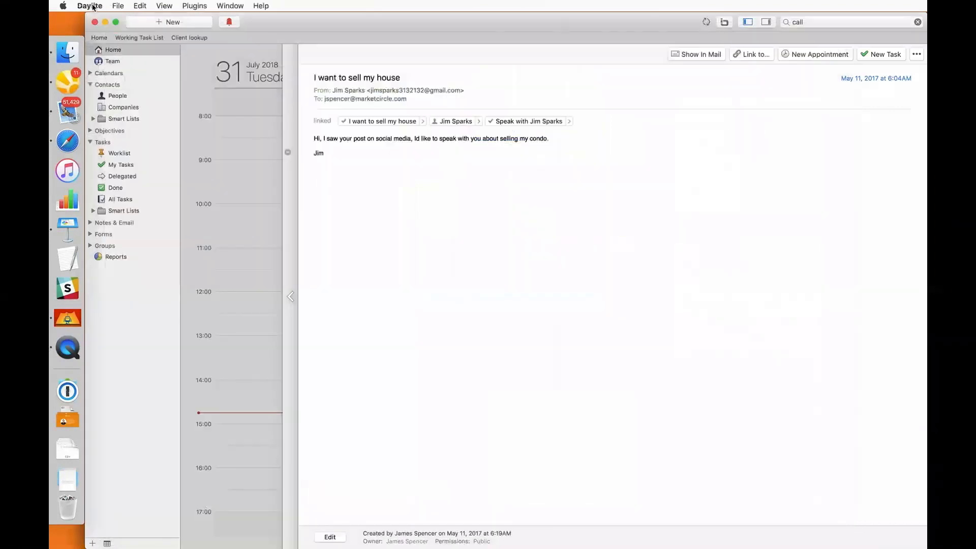
# In Notifications preferences, tick 'Received items through delegation or invitation' for default reminders
pyautogui.click(93, 7)
pyautogui.click(100, 48)
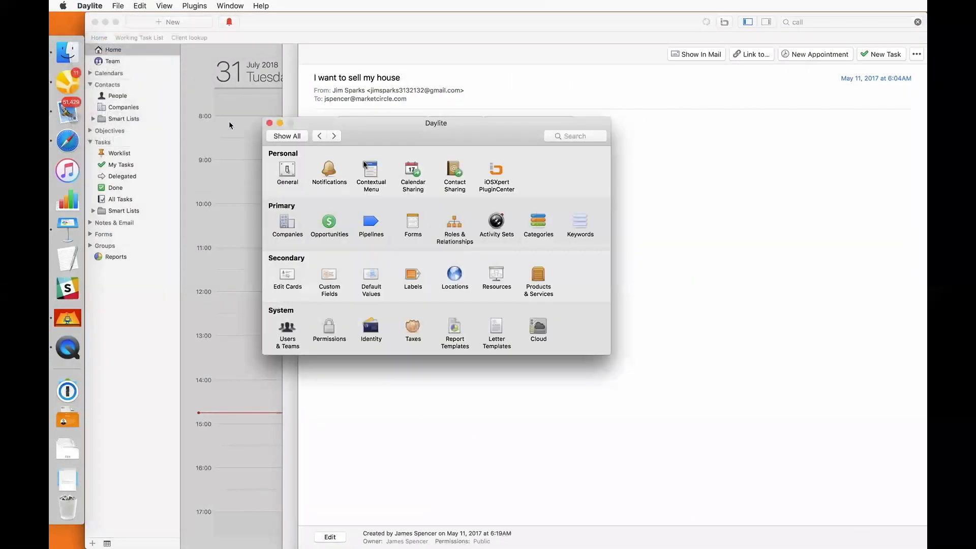
pyautogui.click(326, 168)
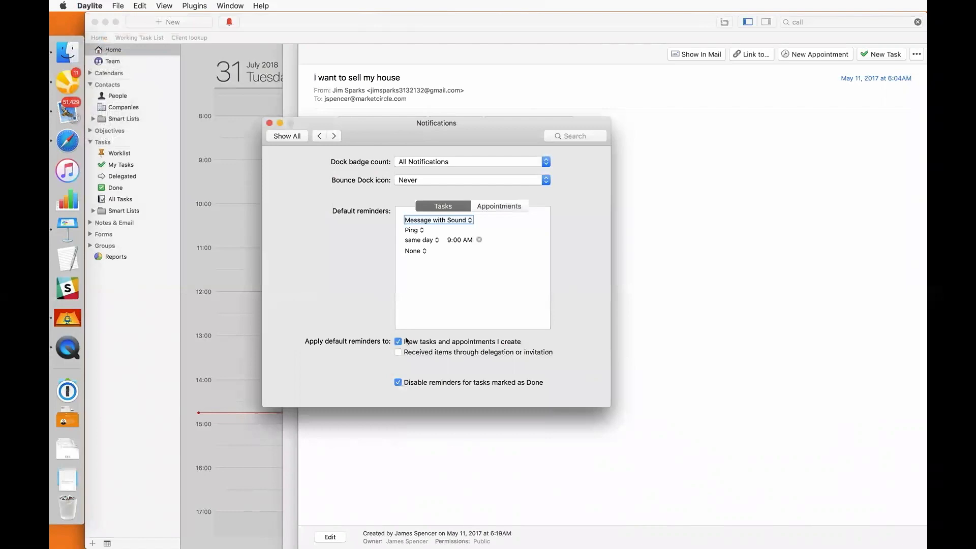
pyautogui.click(399, 354)
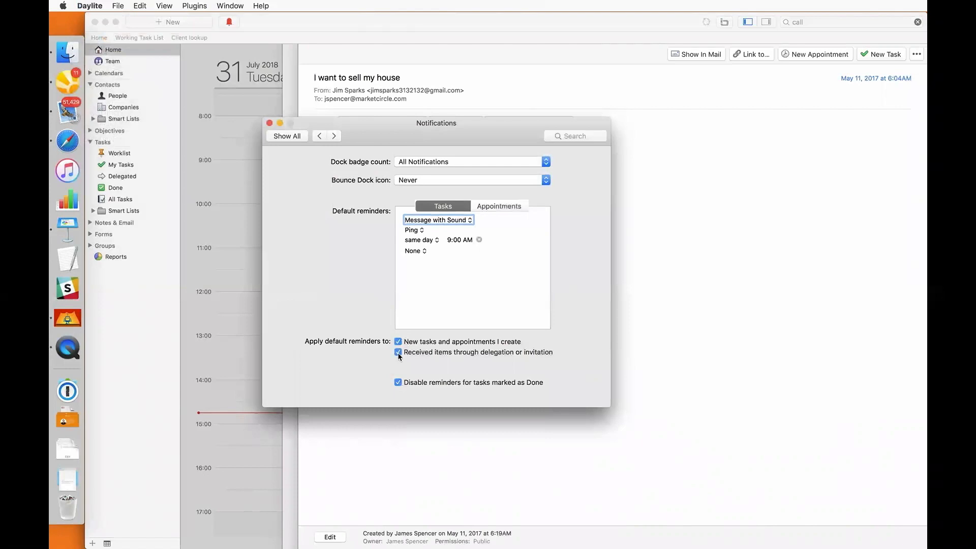
pyautogui.click(270, 123)
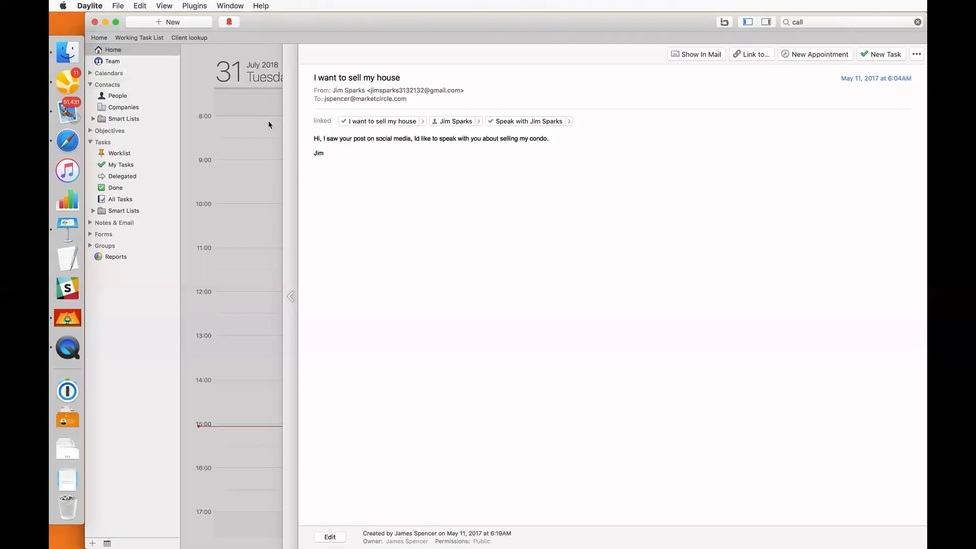
# Close the email panel and open My Calendar from the Calendars sidebar section
pyautogui.click(268, 125)
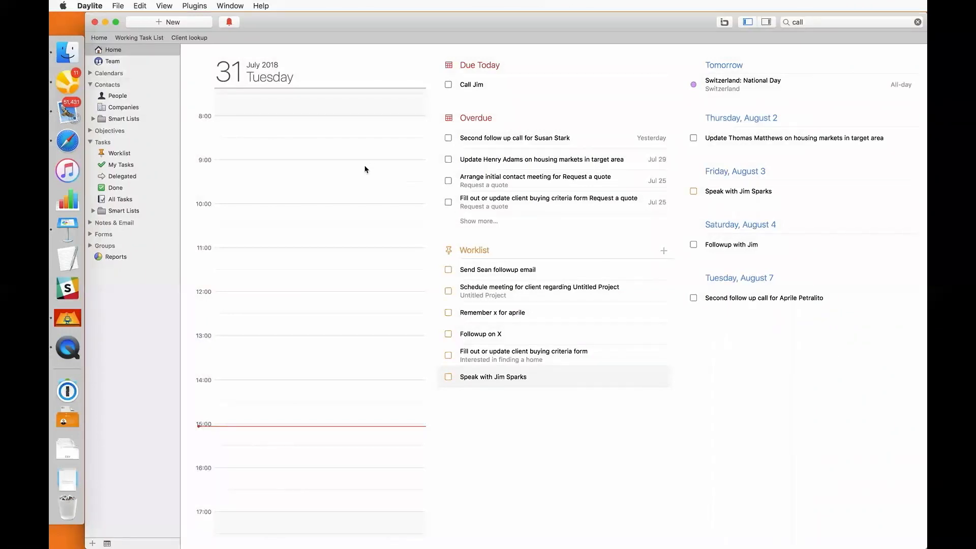
pyautogui.click(90, 73)
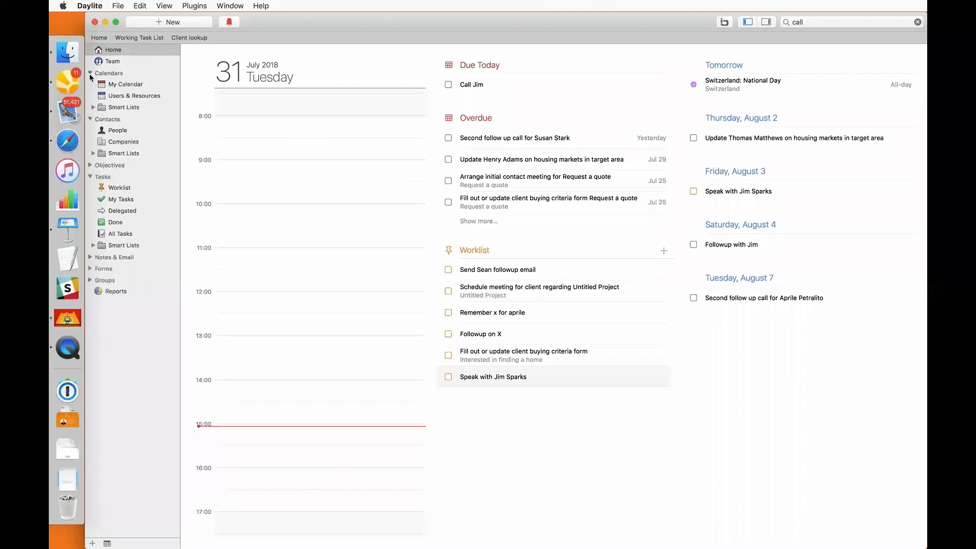
pyautogui.click(126, 86)
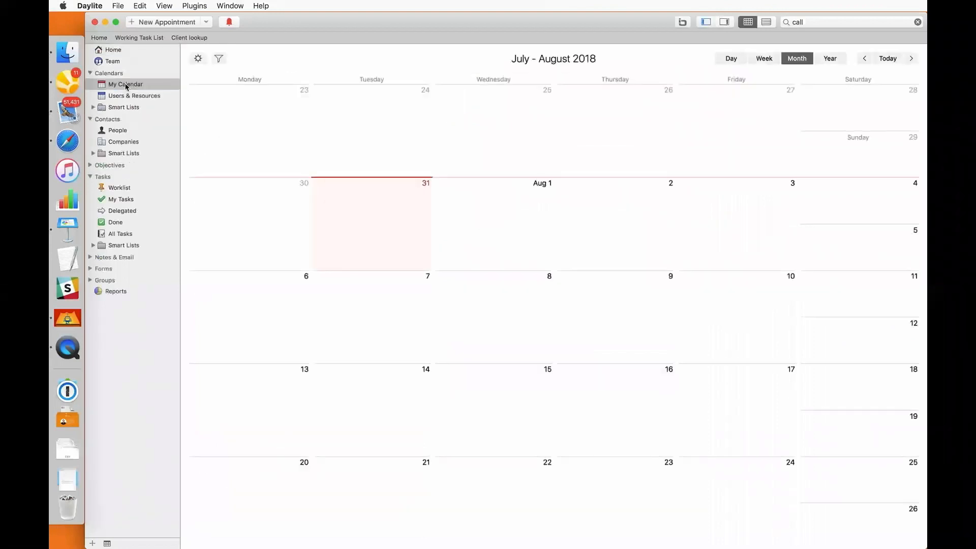
pyautogui.click(198, 59)
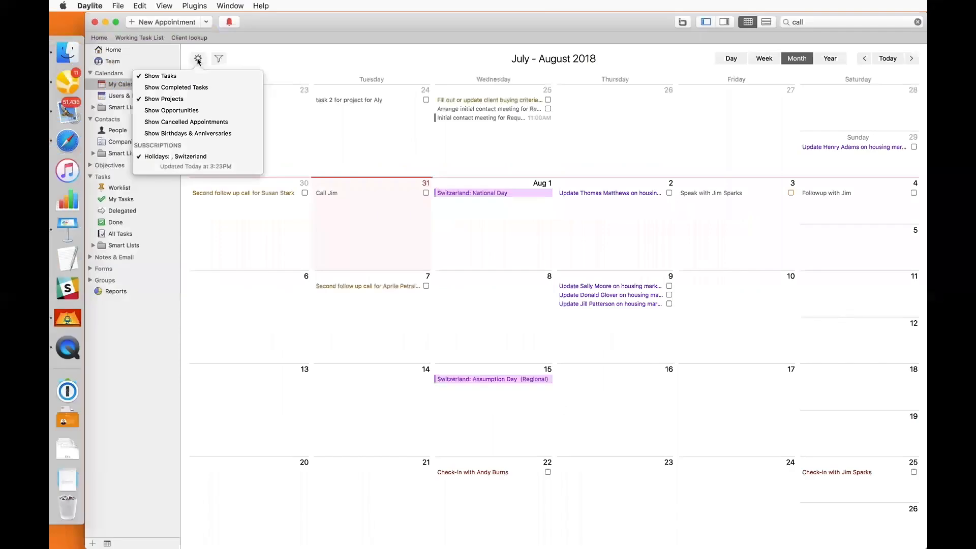
pyautogui.click(227, 63)
pyautogui.click(131, 133)
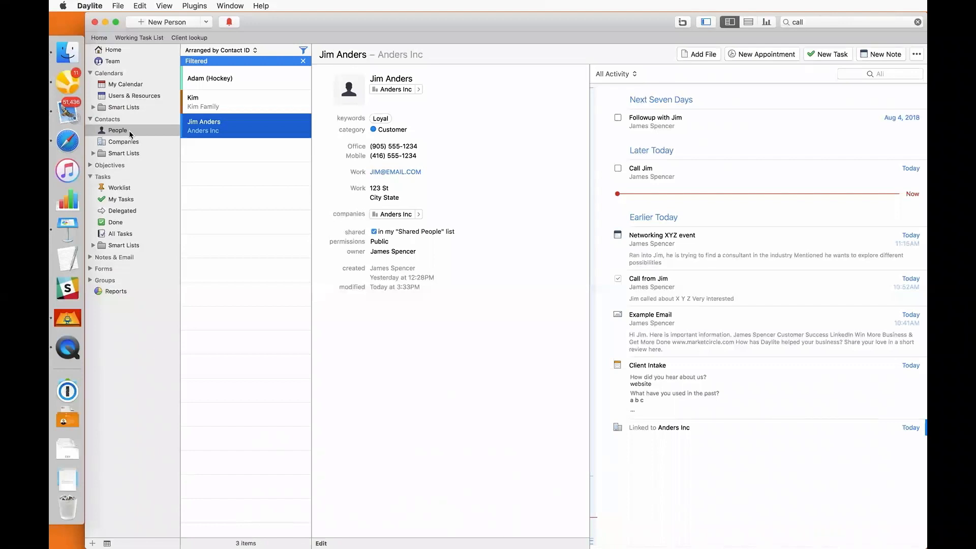
pyautogui.click(100, 5)
pyautogui.click(101, 45)
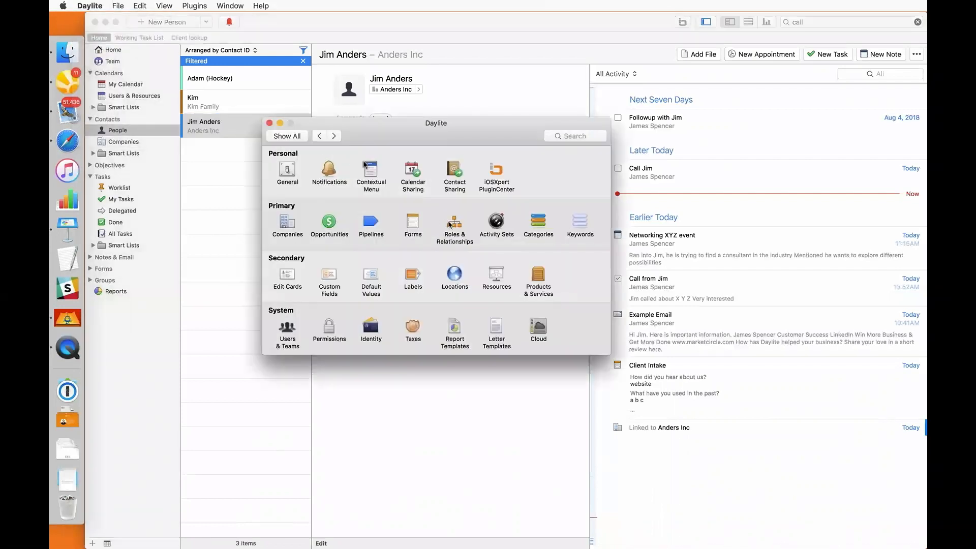
pyautogui.click(449, 223)
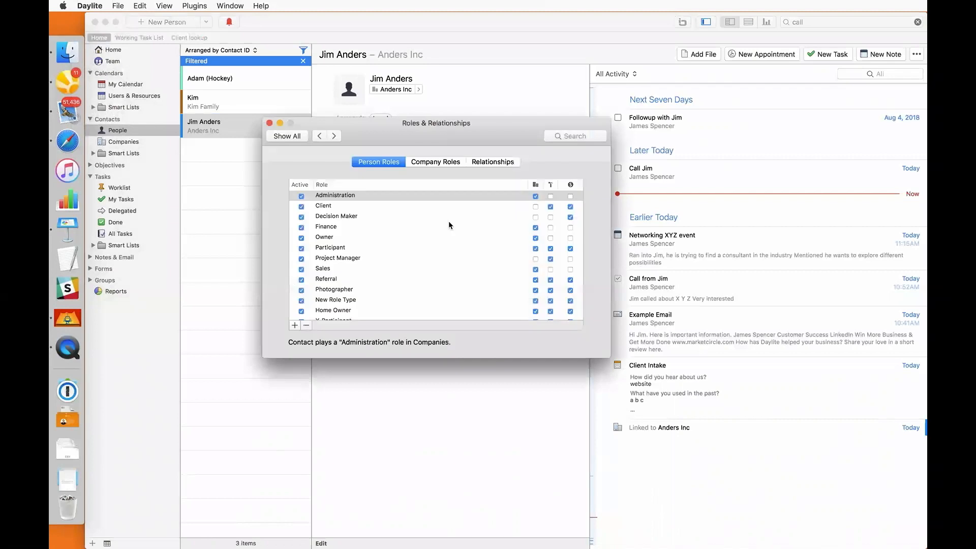
pyautogui.click(500, 163)
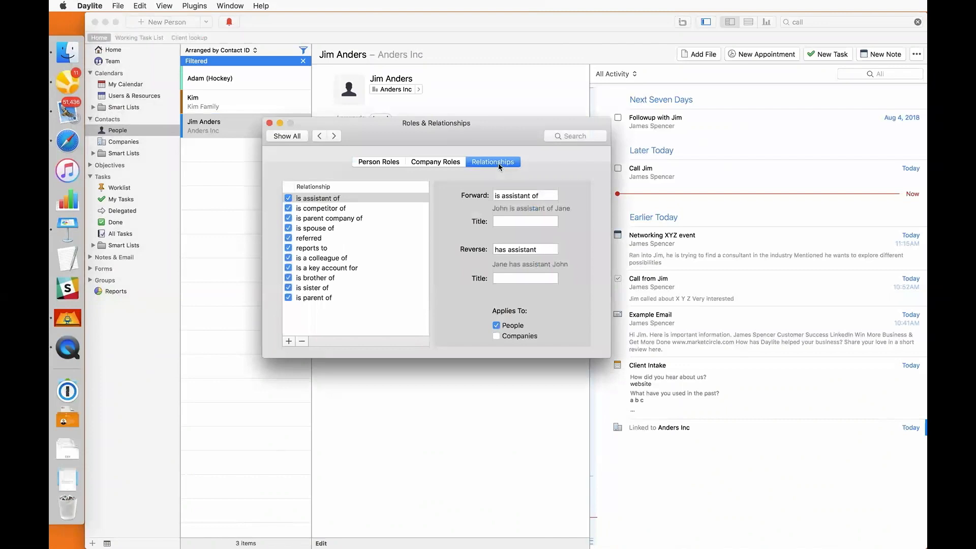
pyautogui.click(351, 239)
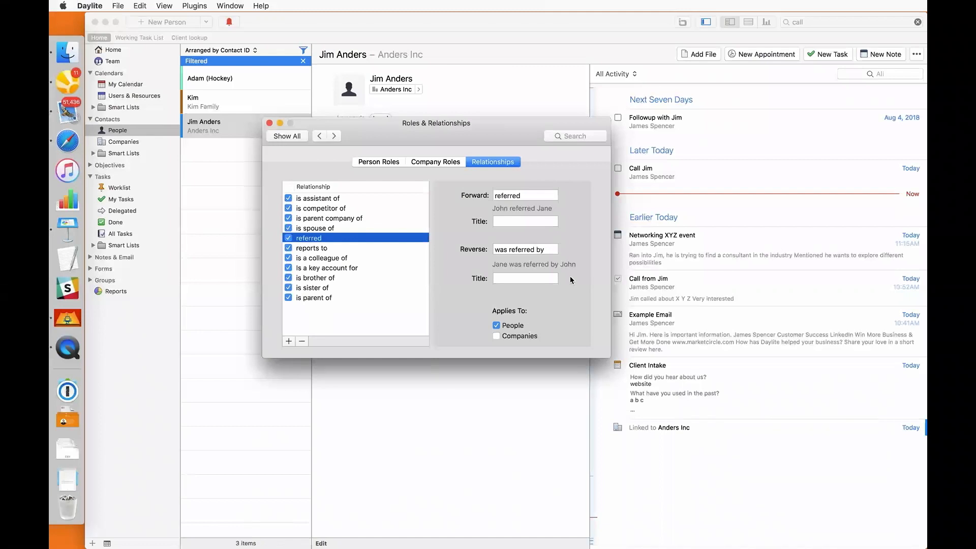
pyautogui.click(270, 123)
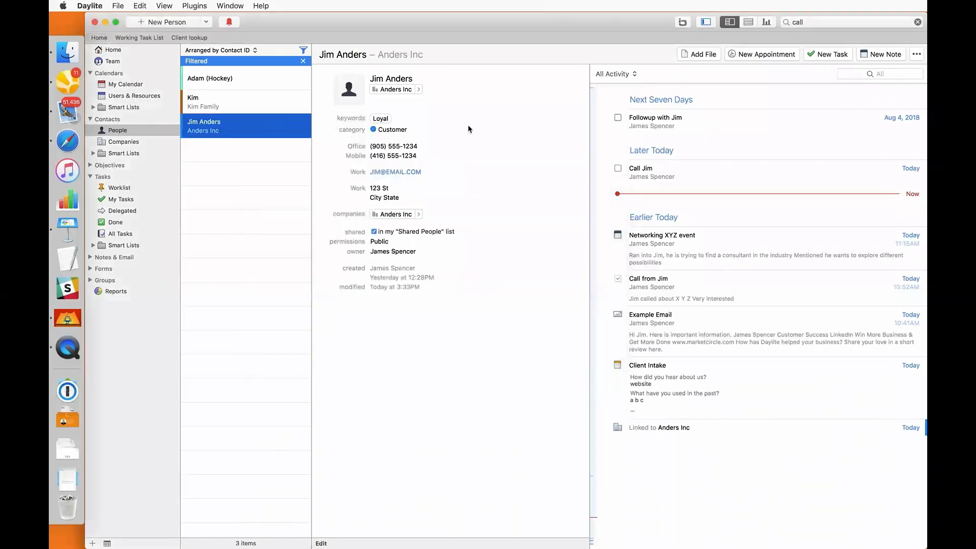
pyautogui.click(919, 57)
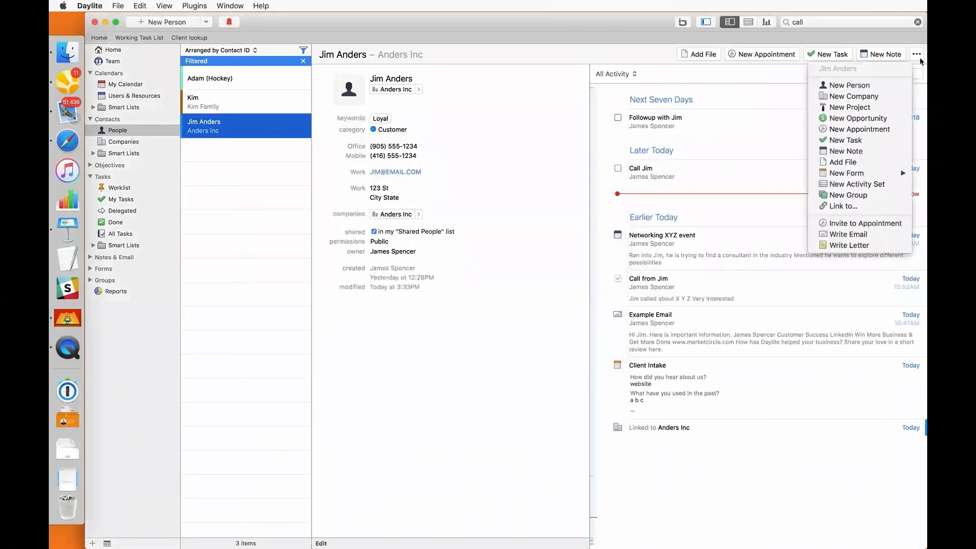
pyautogui.click(864, 83)
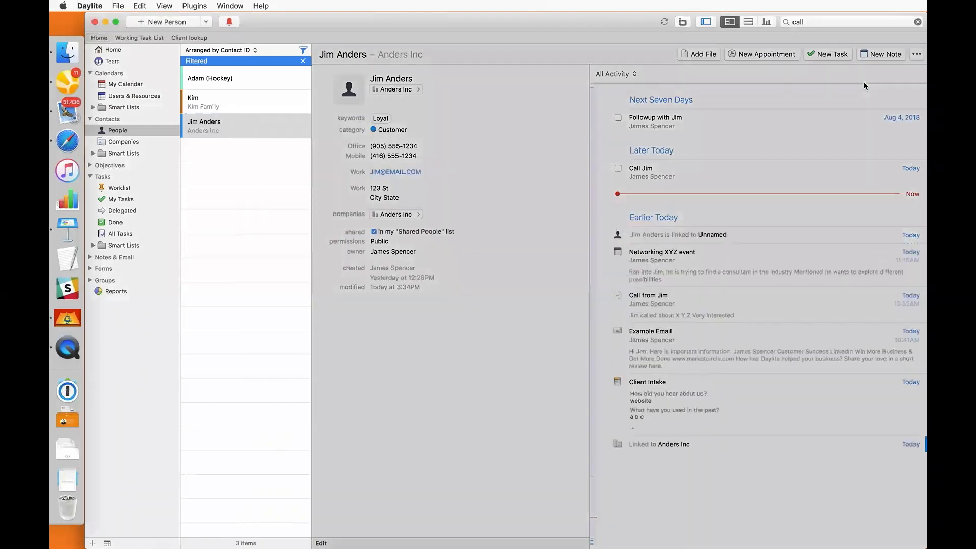
pyautogui.press('Tab')
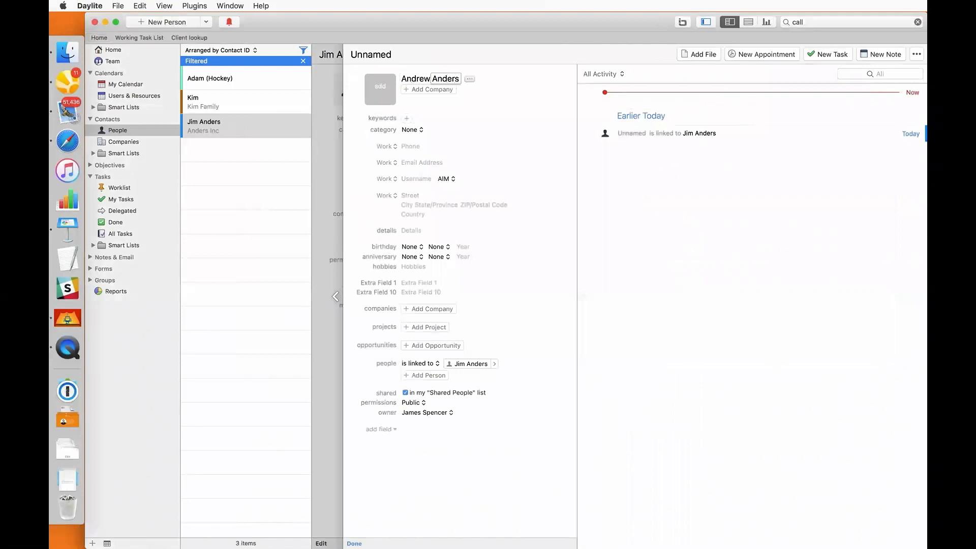
pyautogui.moveTo(500, 366)
pyautogui.click(434, 364)
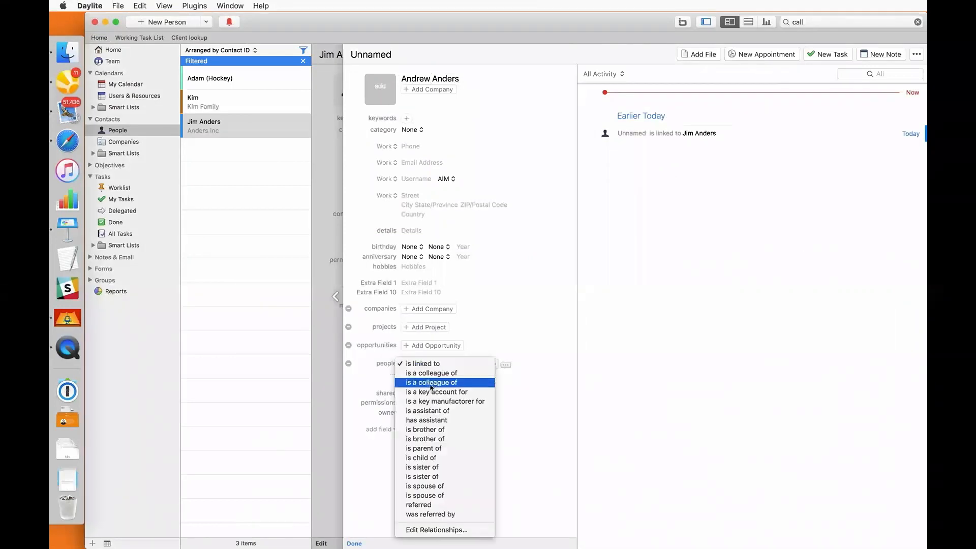
pyautogui.click(424, 430)
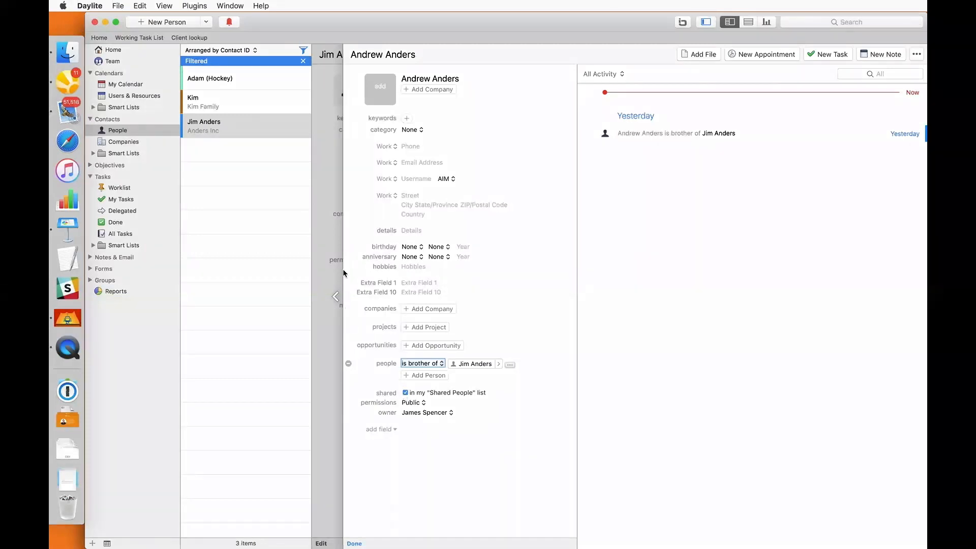
pyautogui.click(313, 134)
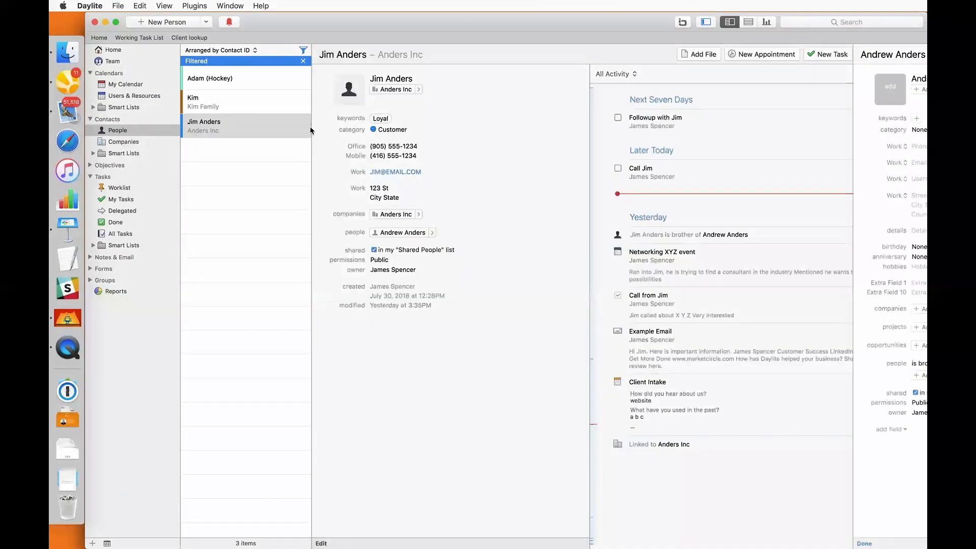
# Clear the people filter and build a People > Relationship filter criterion
pyautogui.click(303, 61)
pyautogui.click(304, 51)
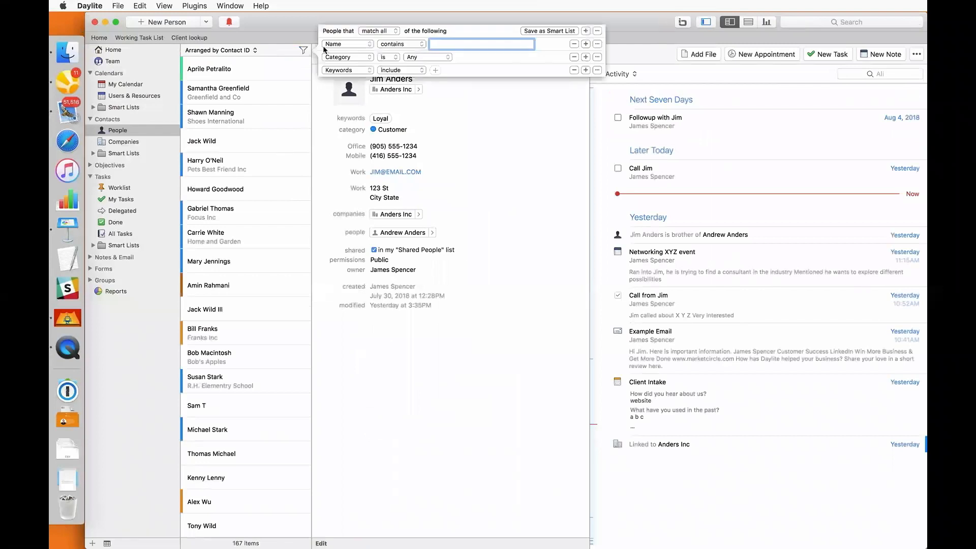
pyautogui.click(329, 46)
pyautogui.press('p')
pyautogui.press('Return')
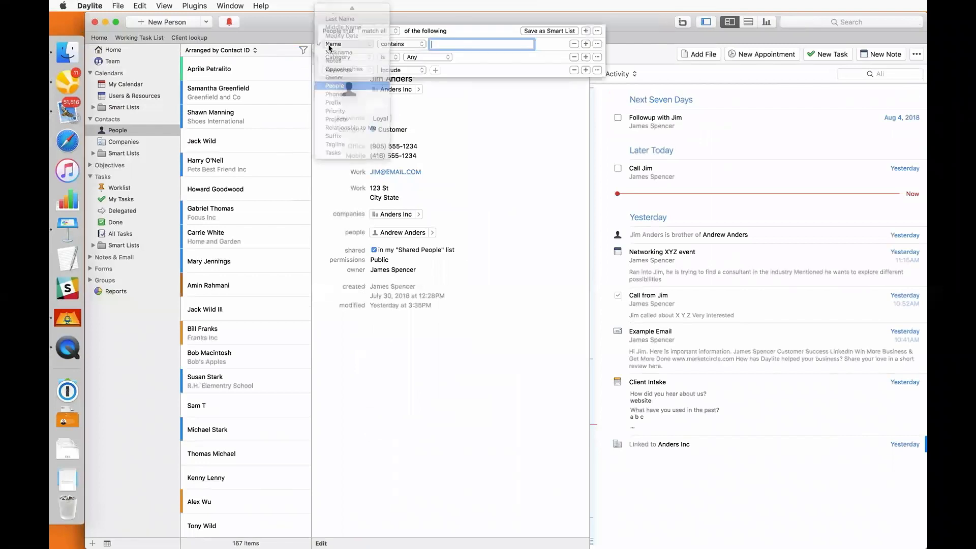
pyautogui.click(349, 54)
pyautogui.press('r')
pyautogui.press('Return')
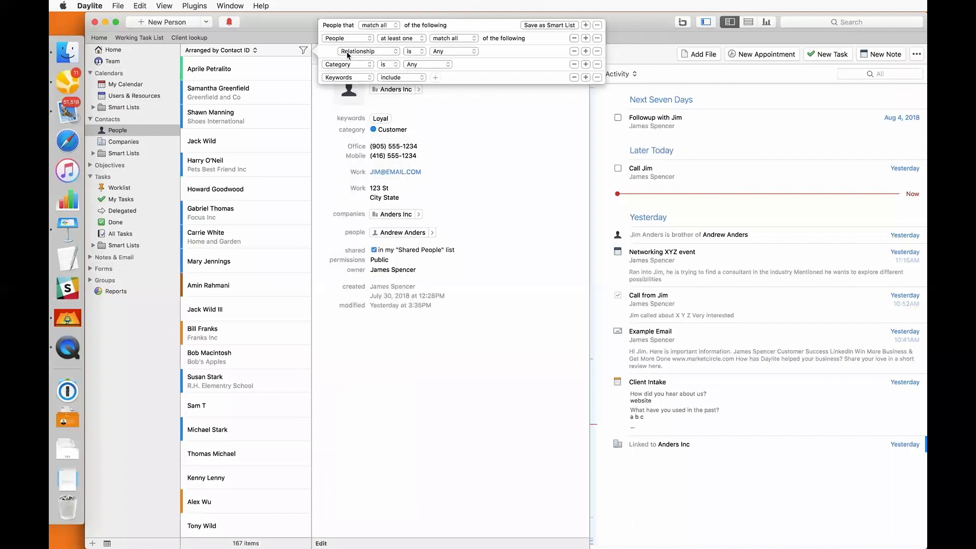
pyautogui.click(434, 51)
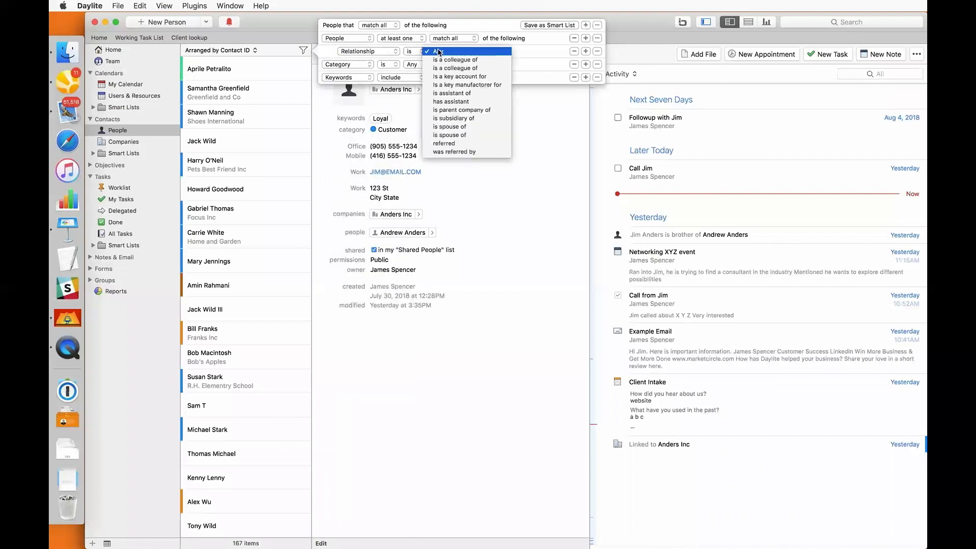
pyautogui.click(445, 143)
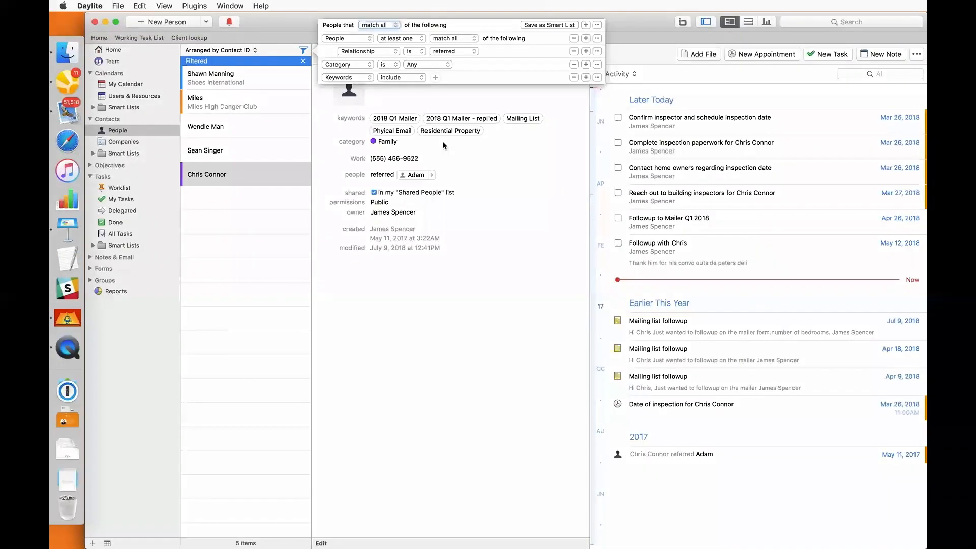
pyautogui.click(268, 80)
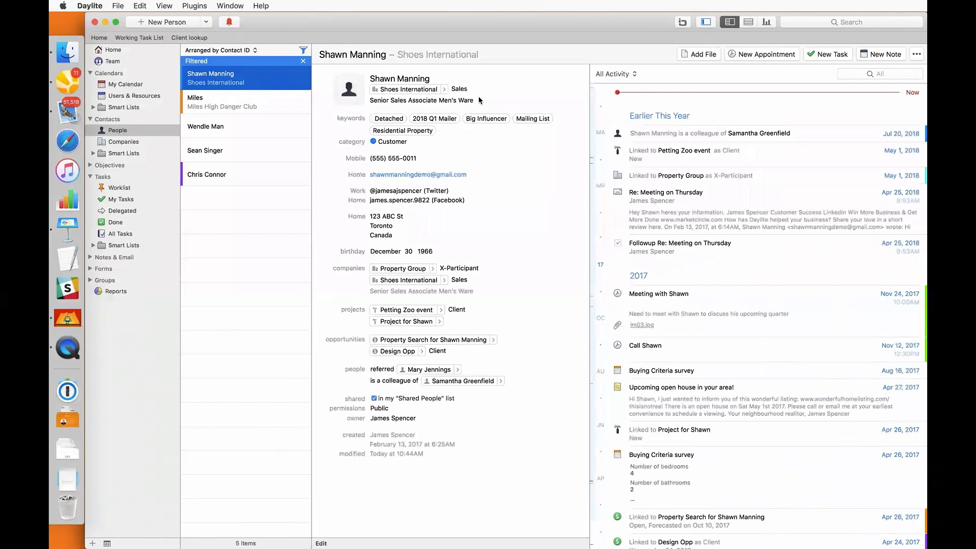
pyautogui.click(792, 22)
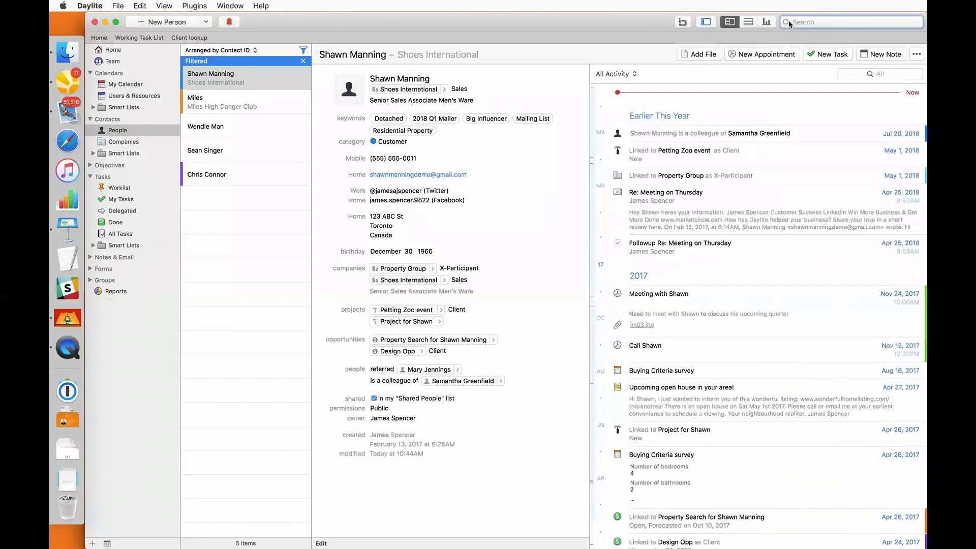
pyautogui.write('jim')
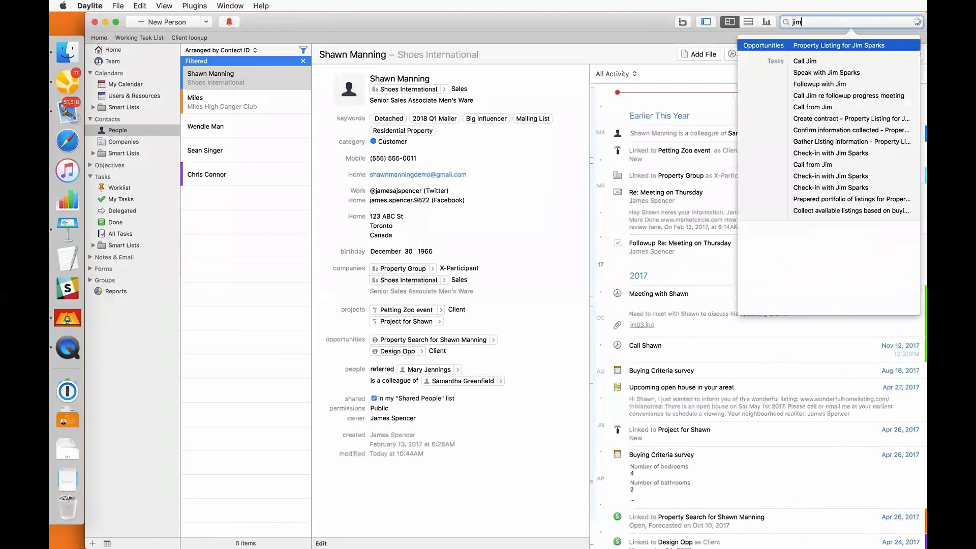
pyautogui.press('Return')
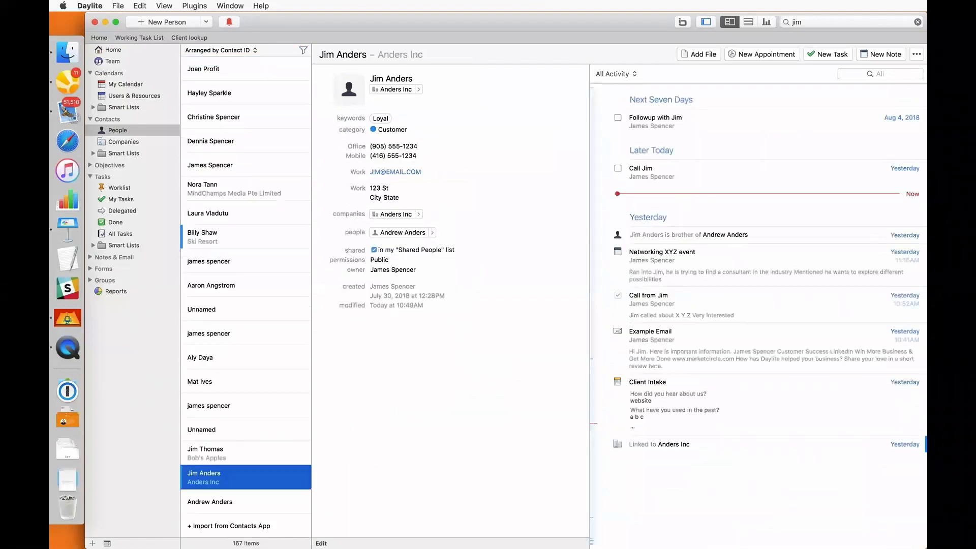
pyautogui.doubleClick(490, 111)
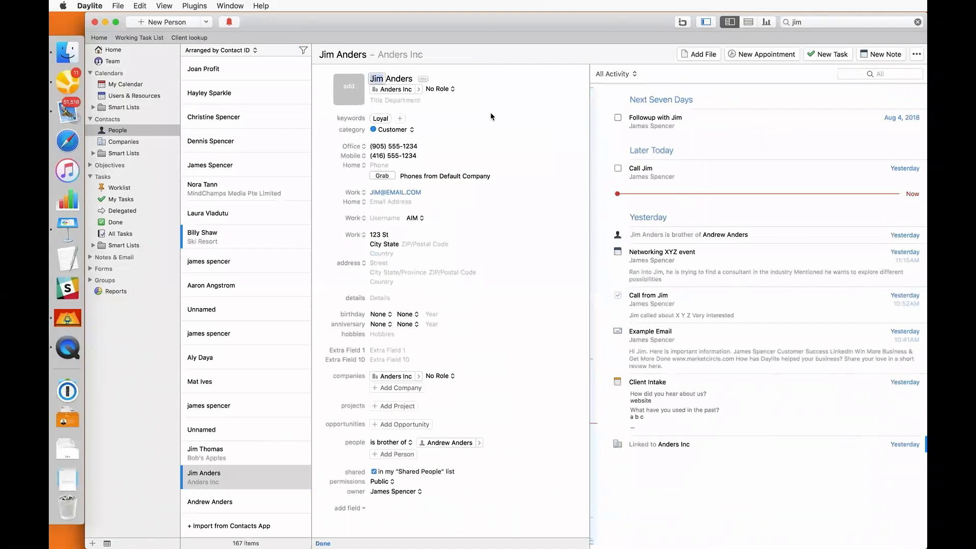
pyautogui.click(439, 89)
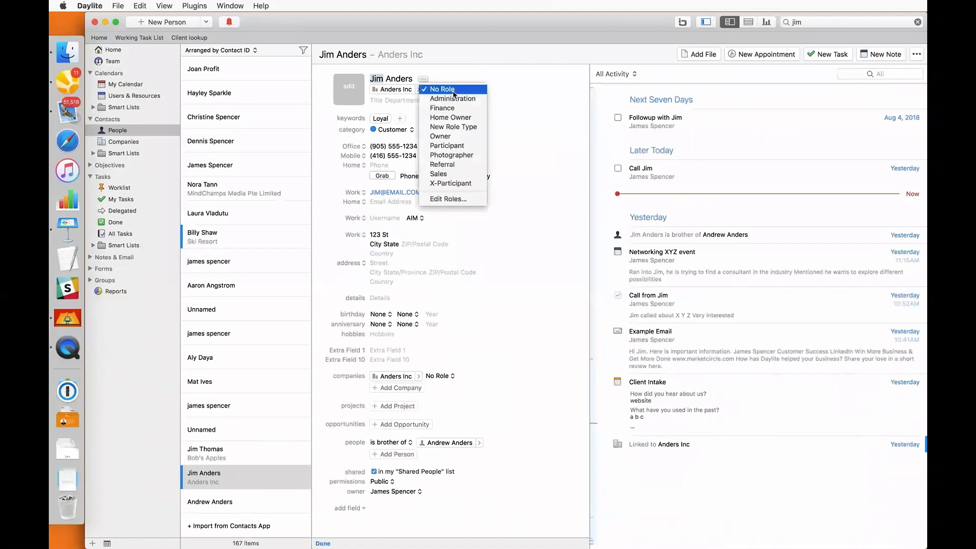
pyautogui.click(446, 135)
pyautogui.press('Tab')
pyautogui.write('C')
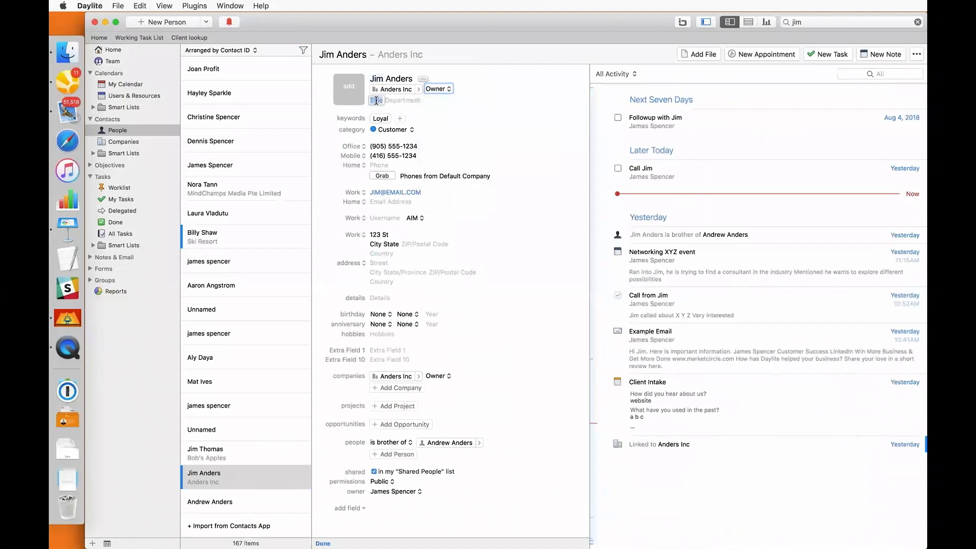
pyautogui.write('EO')
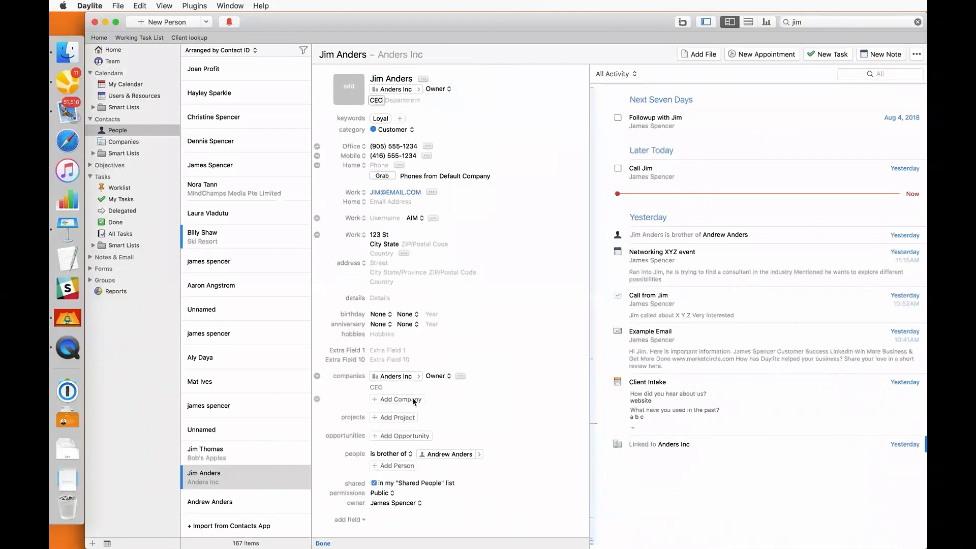
# Remove the duplicate Anders Inc link that was added, then save the record
pyautogui.click(414, 399)
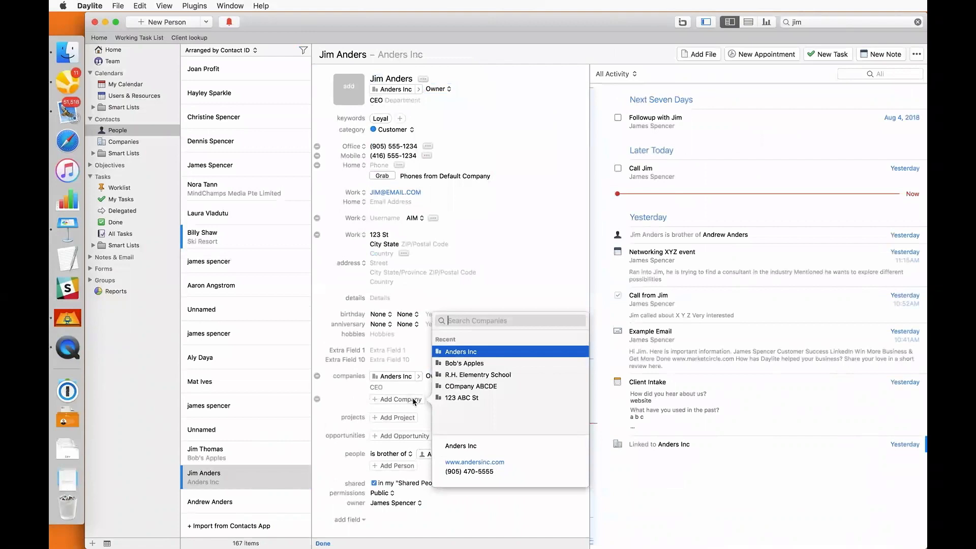
pyautogui.write('Anders')
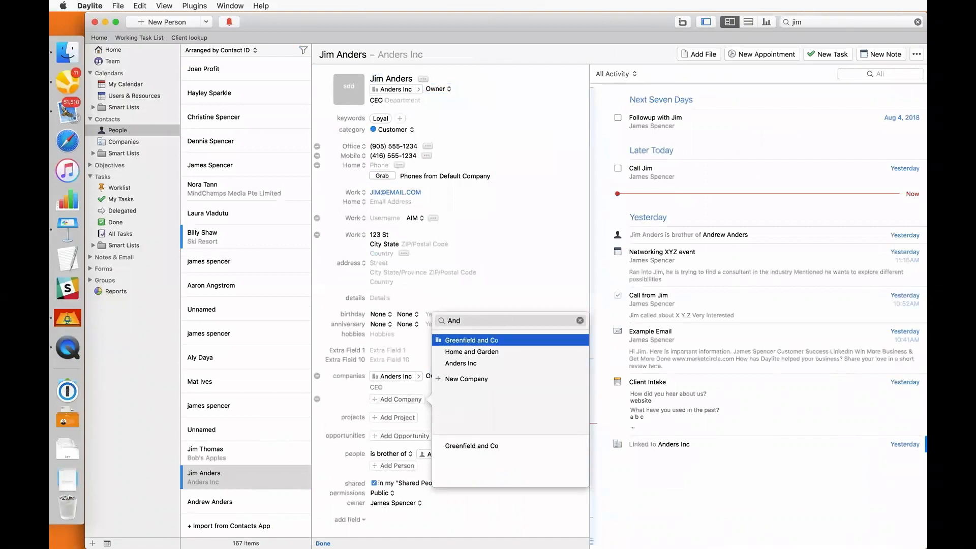
pyautogui.press('Return')
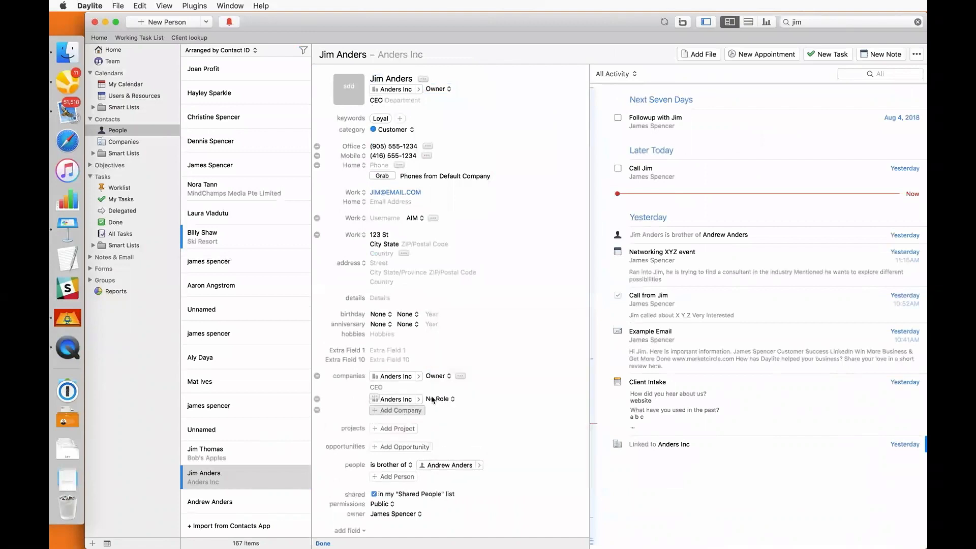
pyautogui.click(443, 401)
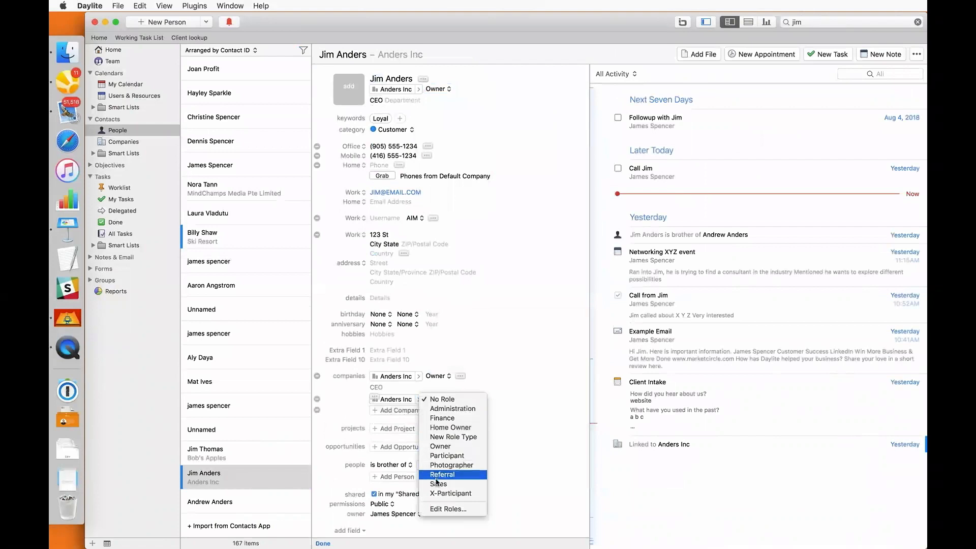
pyautogui.click(318, 400)
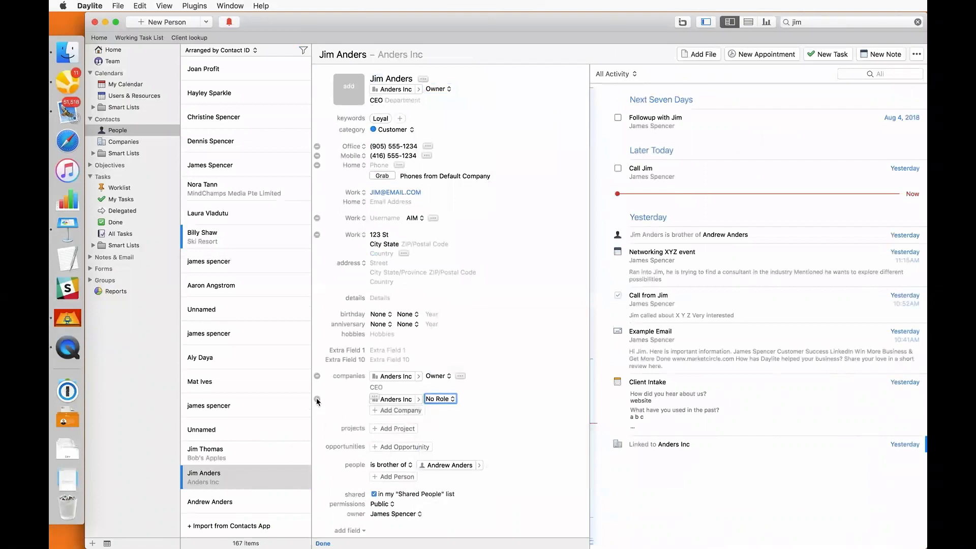
pyautogui.click(317, 399)
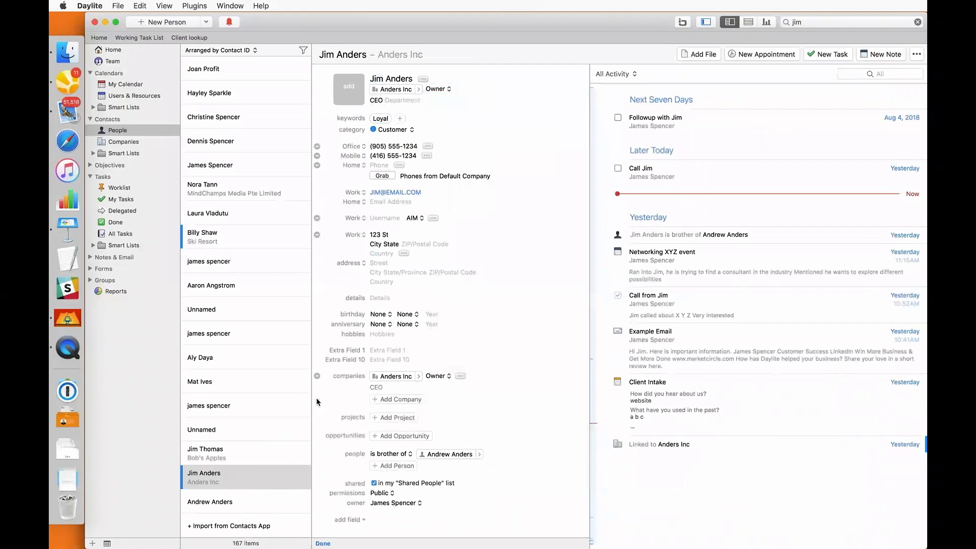
pyautogui.click(323, 543)
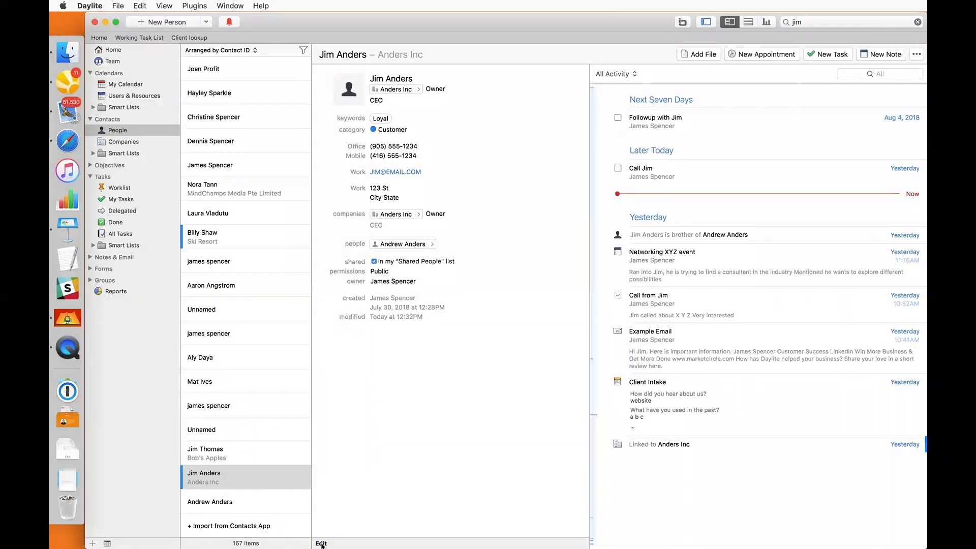
# Add Greenfield and Co as a second company on the contact with role X-Participant
pyautogui.click(322, 543)
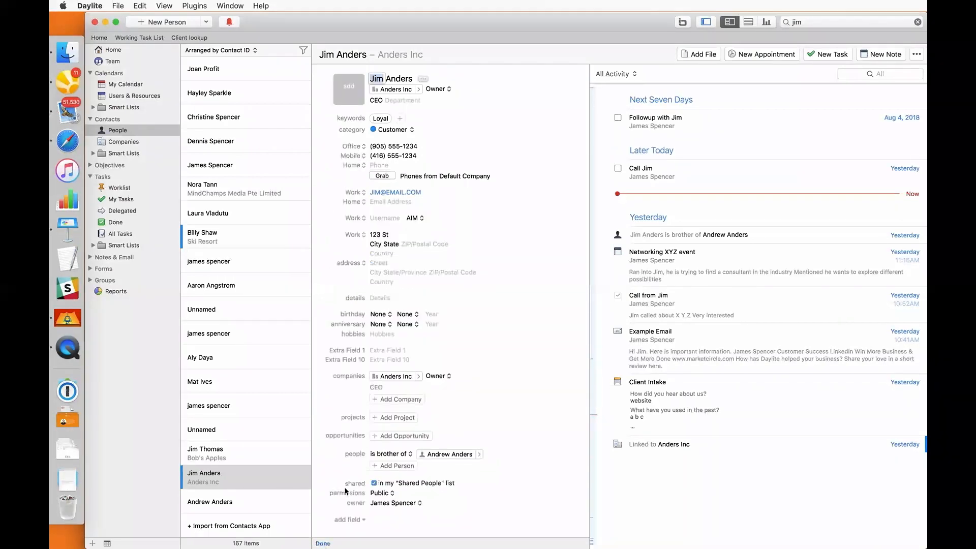
pyautogui.click(397, 400)
pyautogui.write('gree')
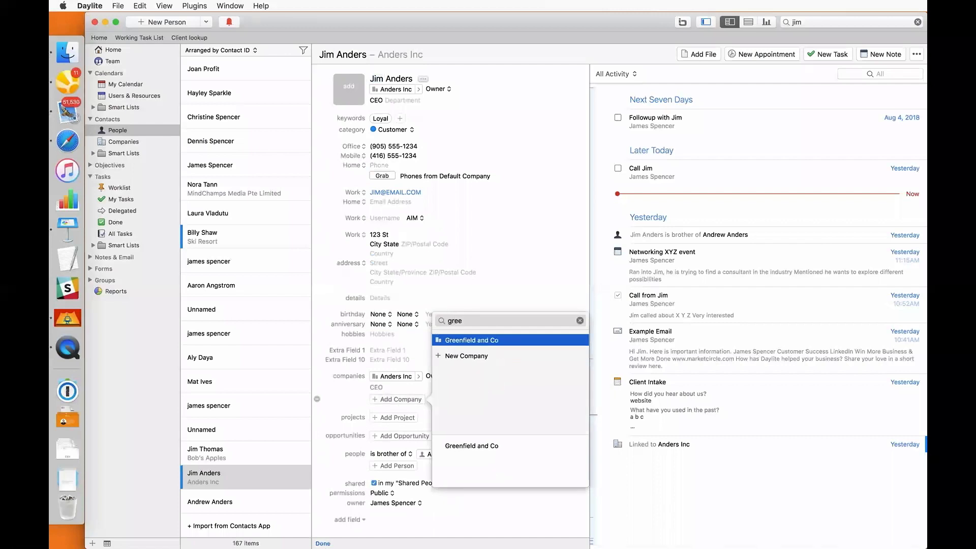
pyautogui.press('Return')
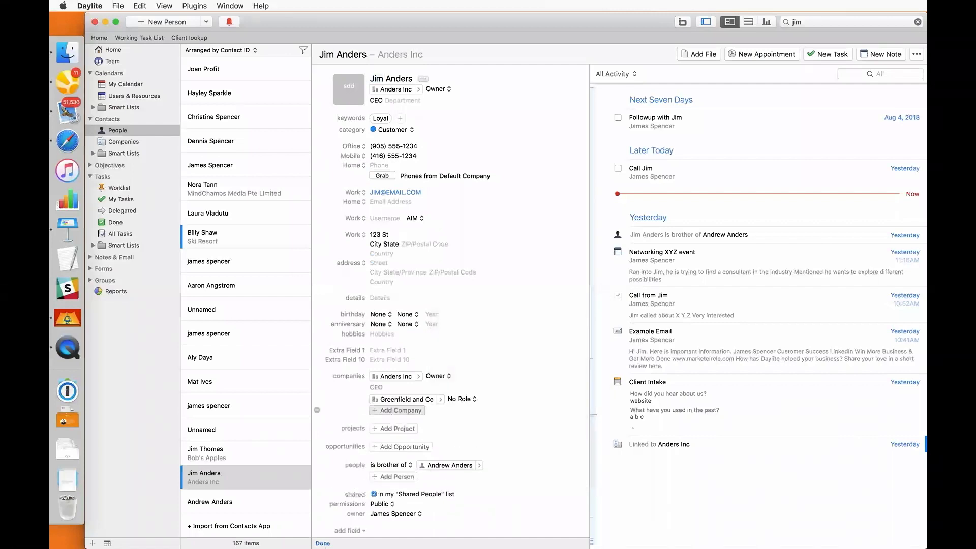
pyautogui.click(459, 399)
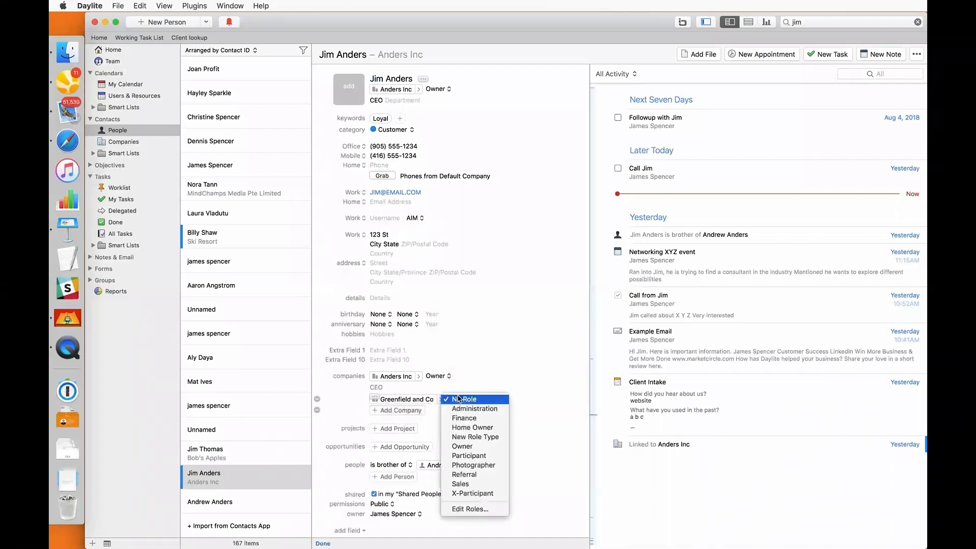
pyautogui.click(459, 494)
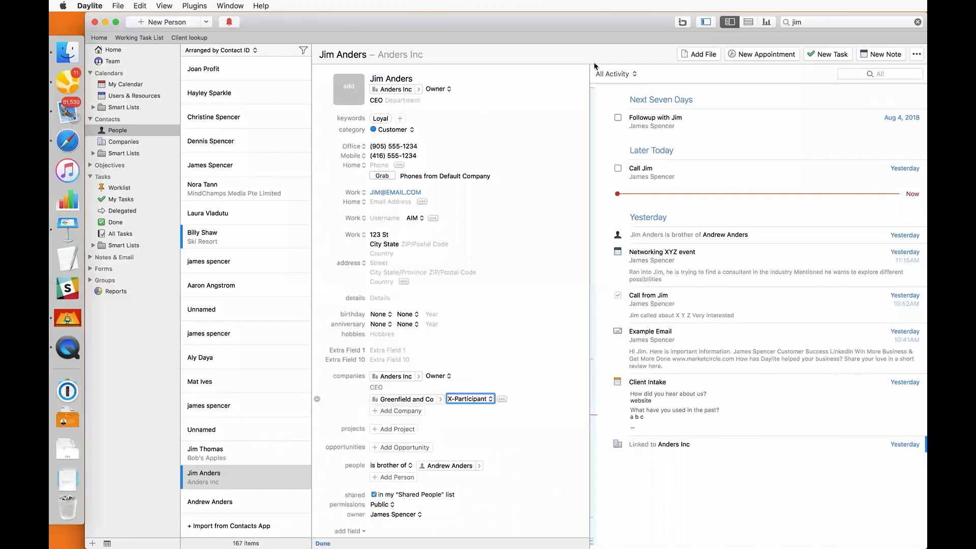
# Show only Companies in the activity timeline and save the record
pyautogui.click(615, 74)
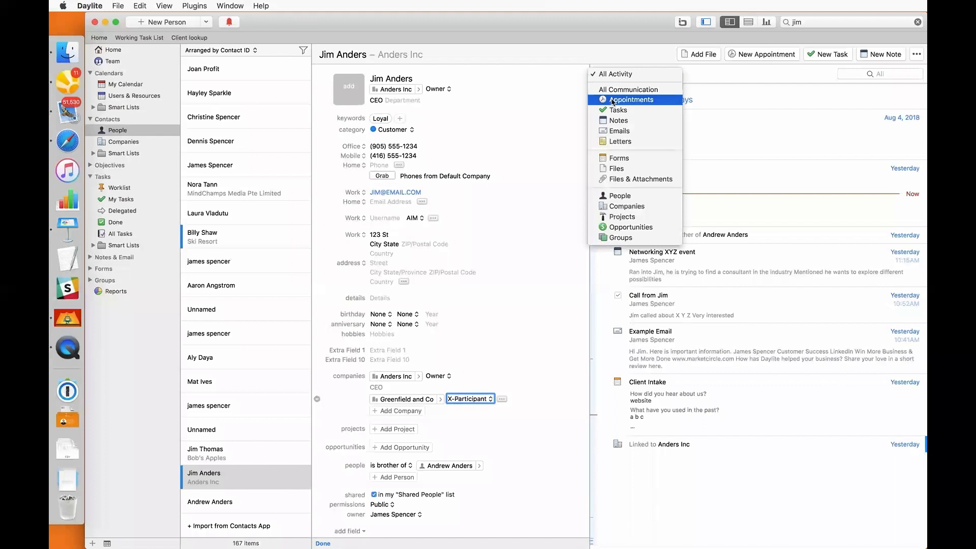
pyautogui.press('Escape')
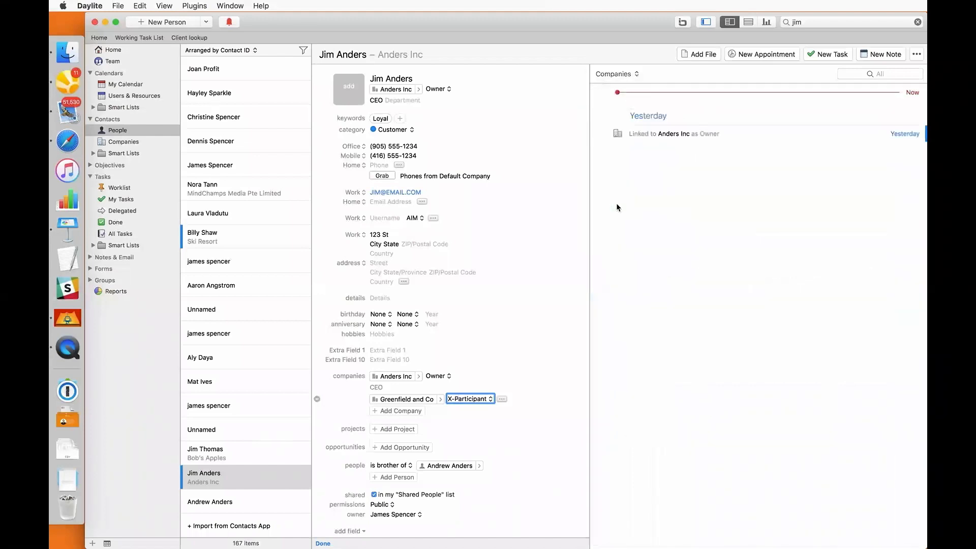
pyautogui.press('super+s')
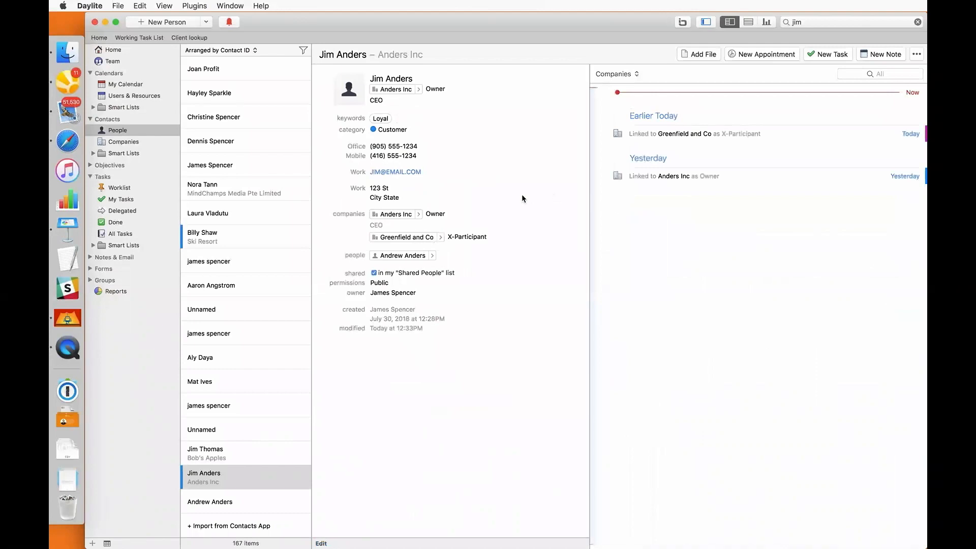
pyautogui.press('super+e')
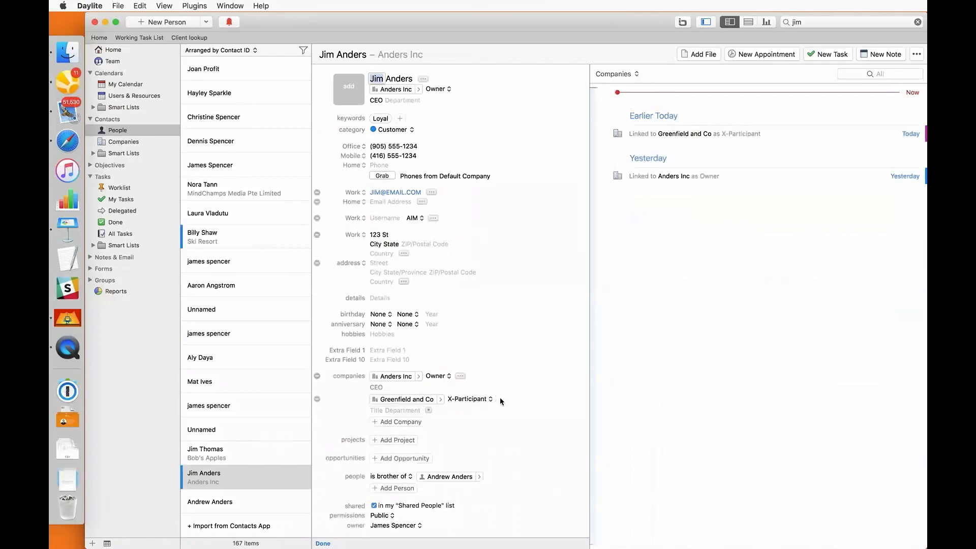
pyautogui.click(428, 410)
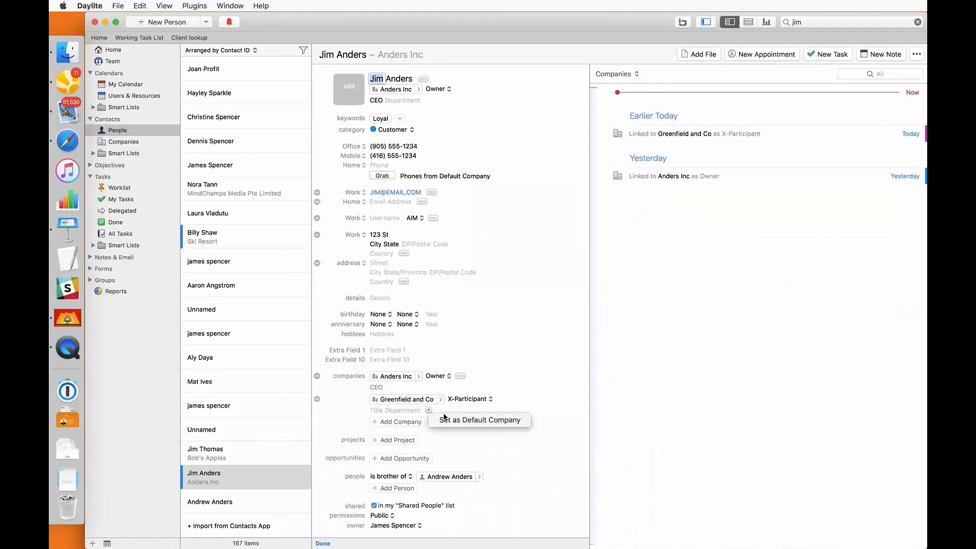
pyautogui.click(445, 419)
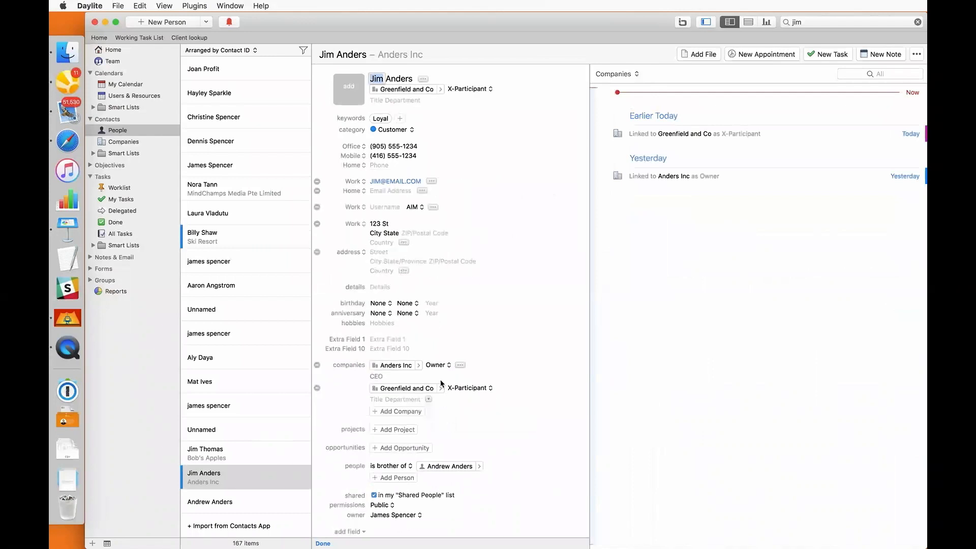
pyautogui.click(429, 377)
pyautogui.click(446, 385)
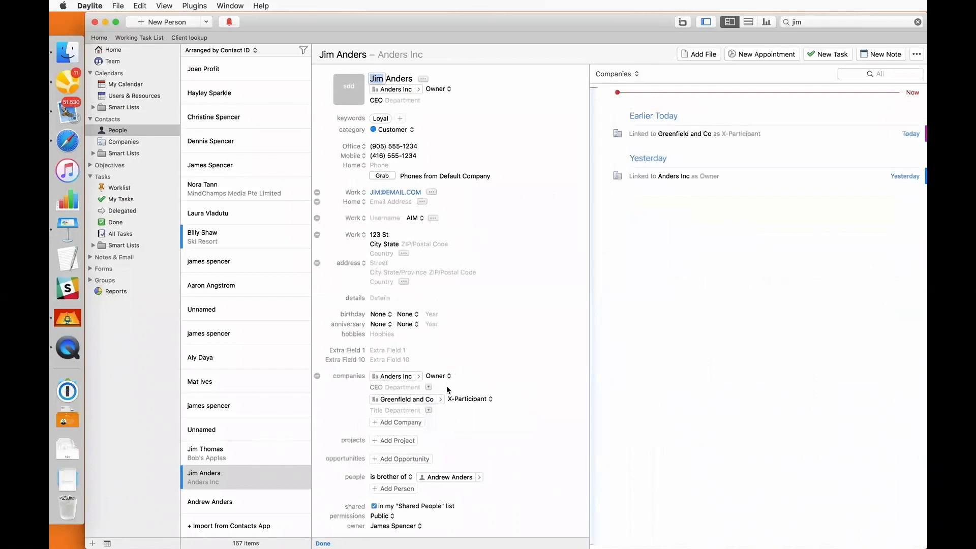
pyautogui.press('super+s')
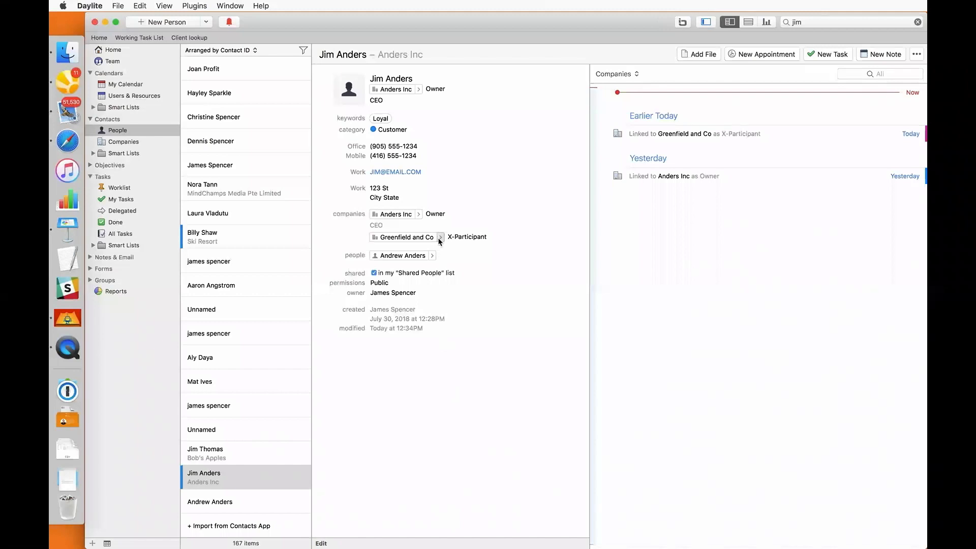
pyautogui.click(440, 238)
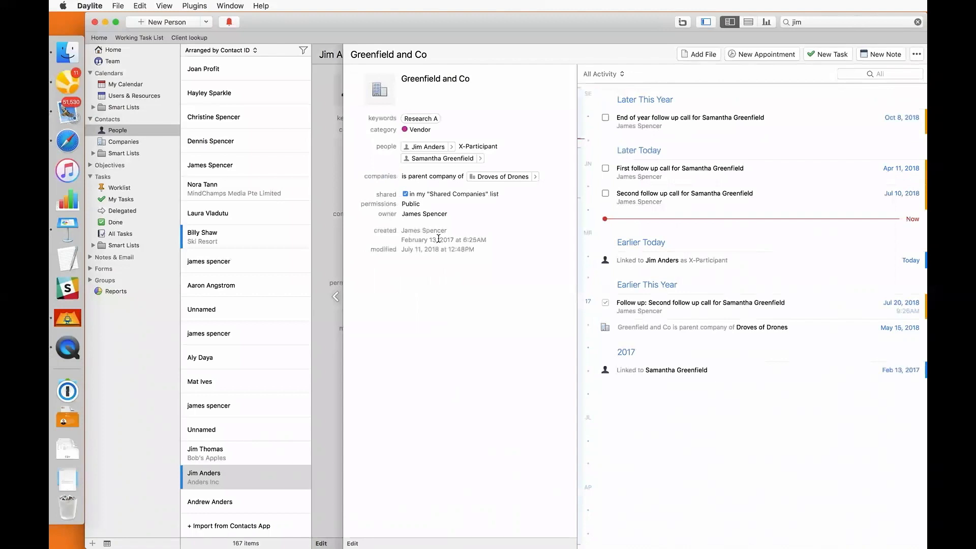
pyautogui.click(333, 264)
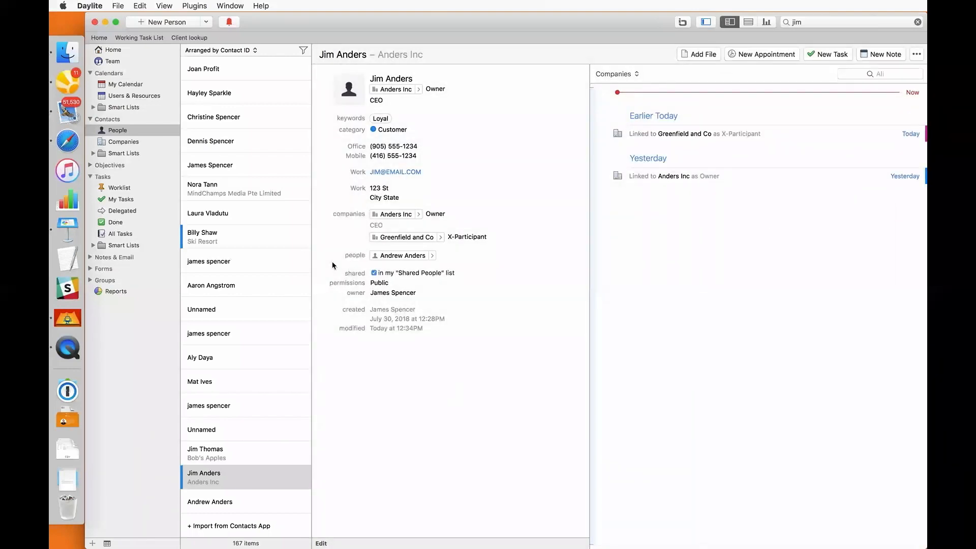
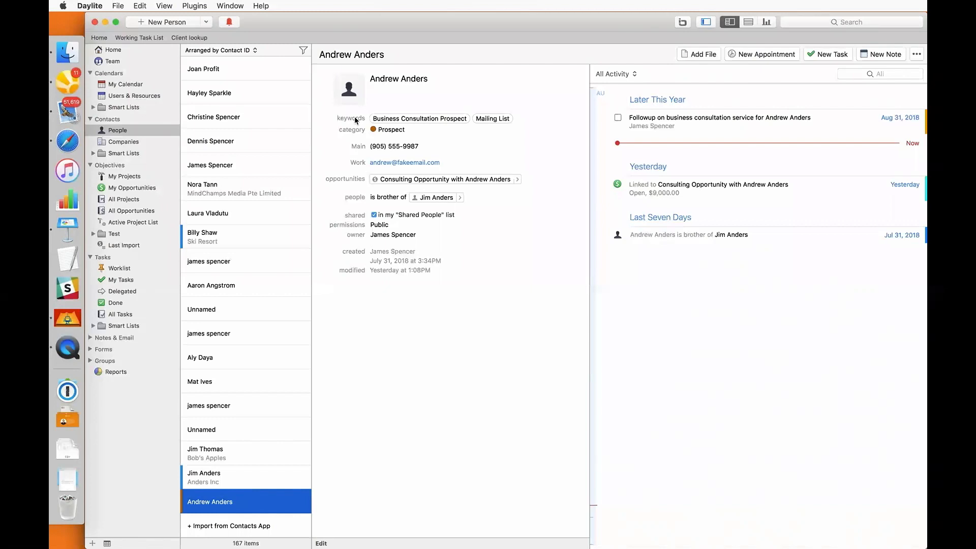
# Open the linked Consulting Opportunity ($9,000.00) from the contact's opportunities field
pyautogui.click(518, 179)
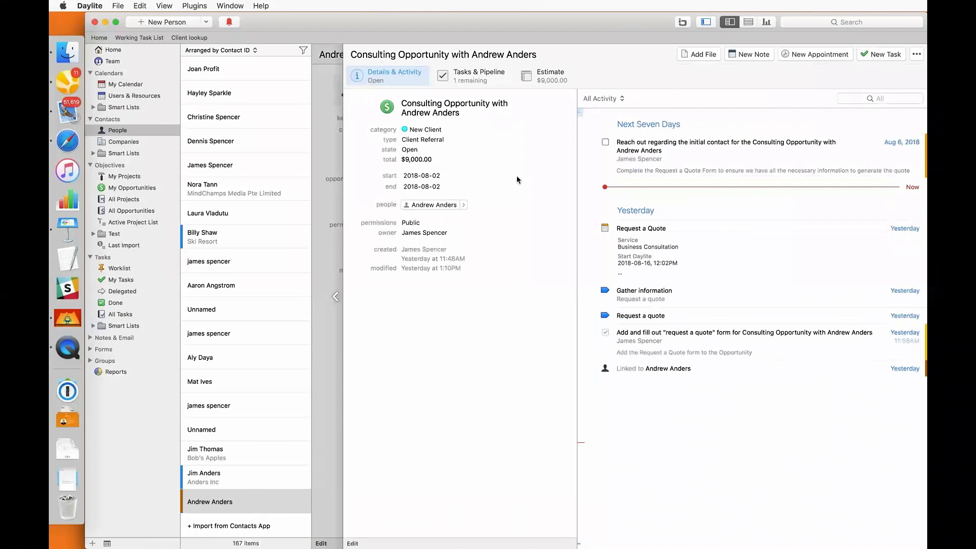
# Try the Lost and Won states without reasons, then set the state to Open and clear the end date
pyautogui.press('super+e')
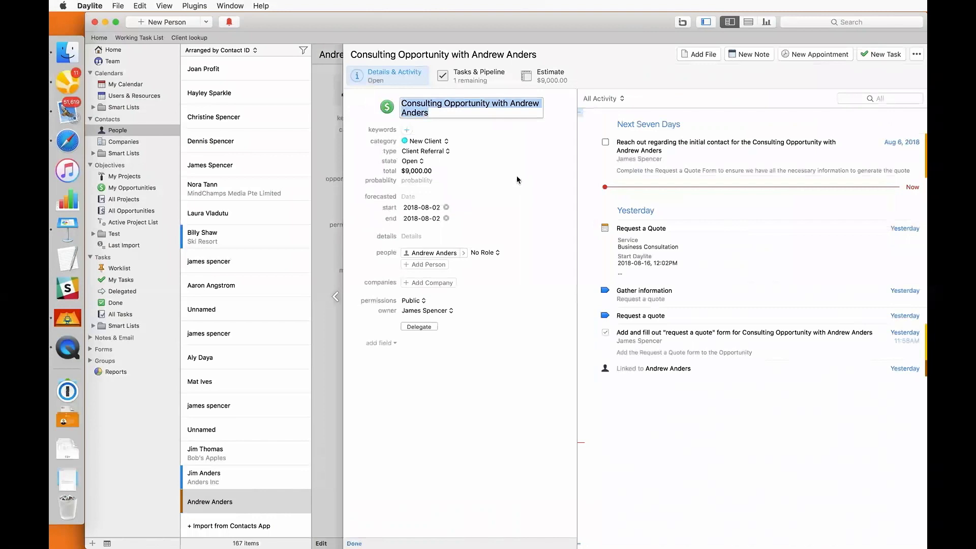
pyautogui.click(413, 161)
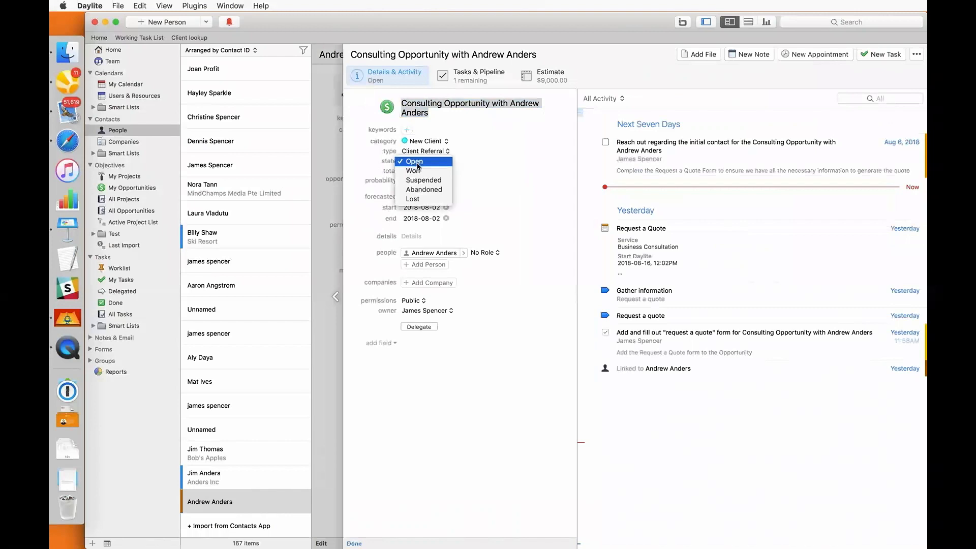
pyautogui.click(427, 202)
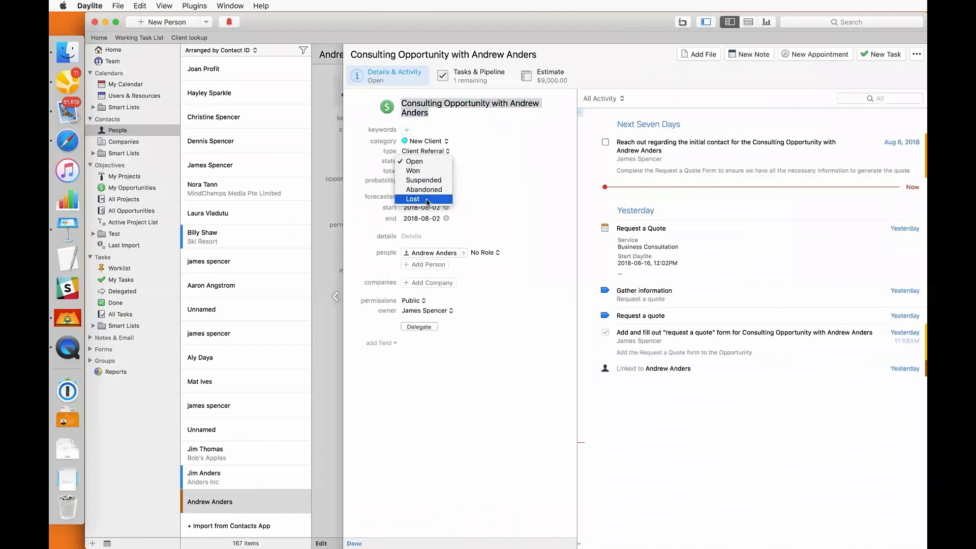
pyautogui.click(415, 173)
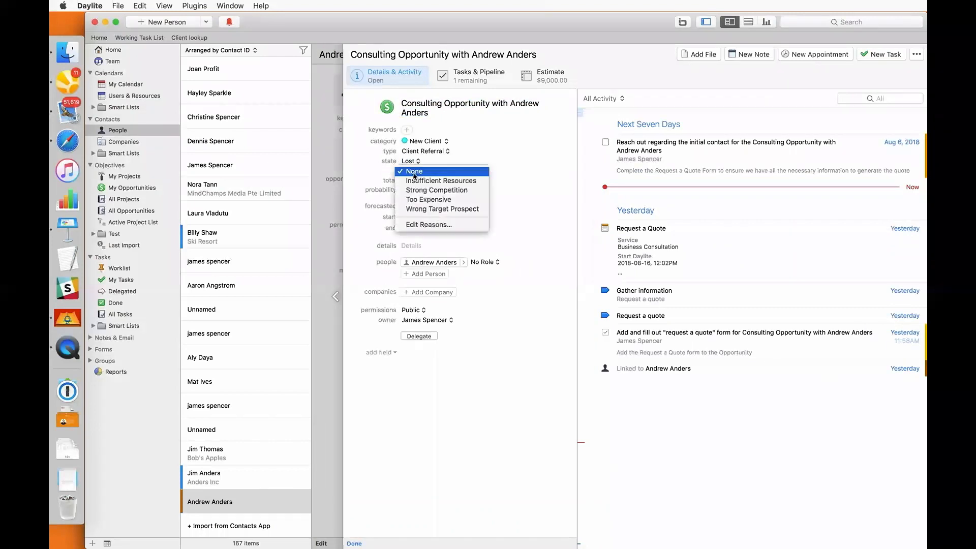
pyautogui.click(412, 162)
pyautogui.click(414, 161)
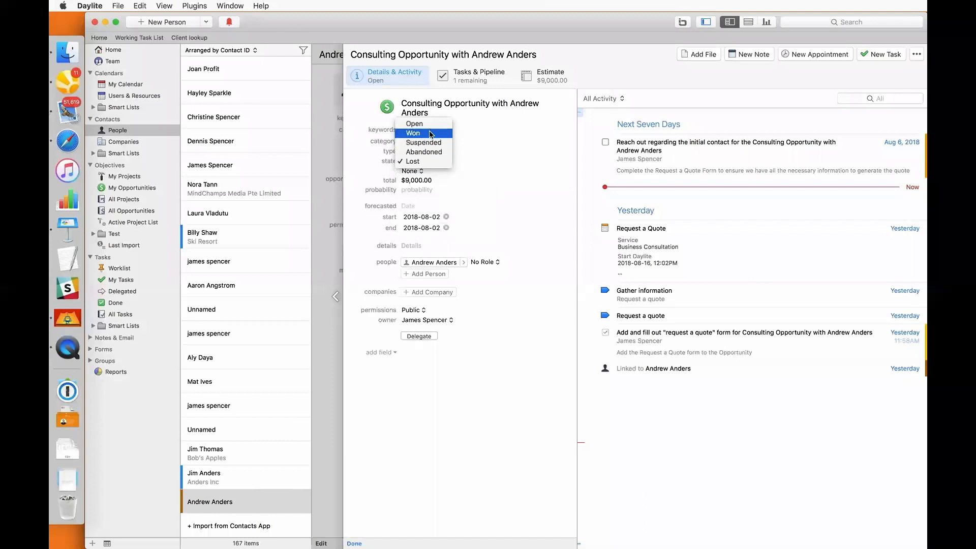
pyautogui.click(413, 134)
pyautogui.click(411, 173)
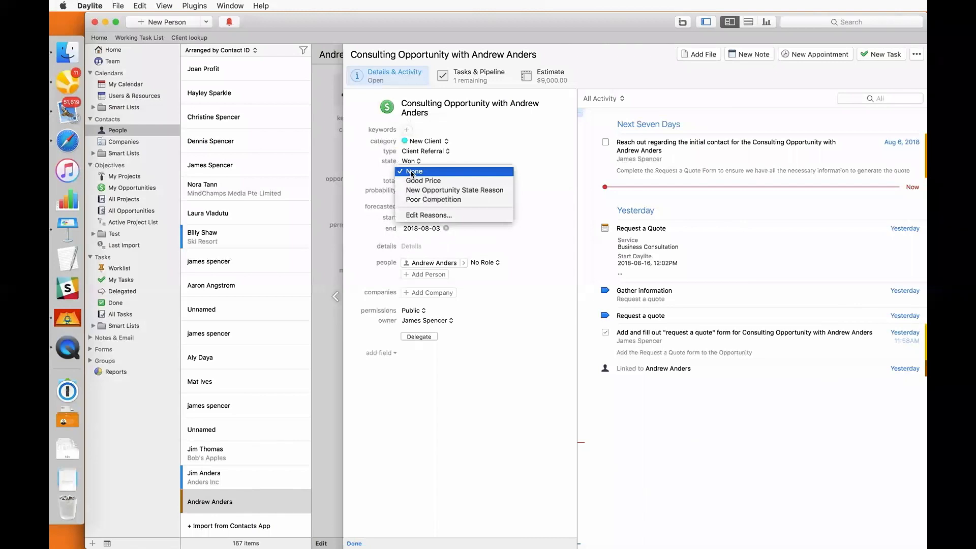
pyautogui.click(411, 171)
pyautogui.click(414, 161)
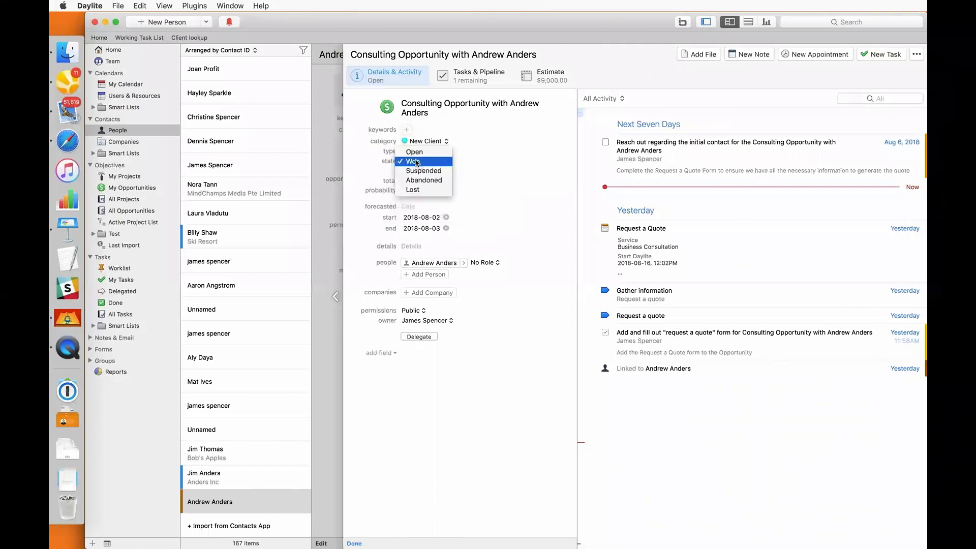
pyautogui.click(414, 152)
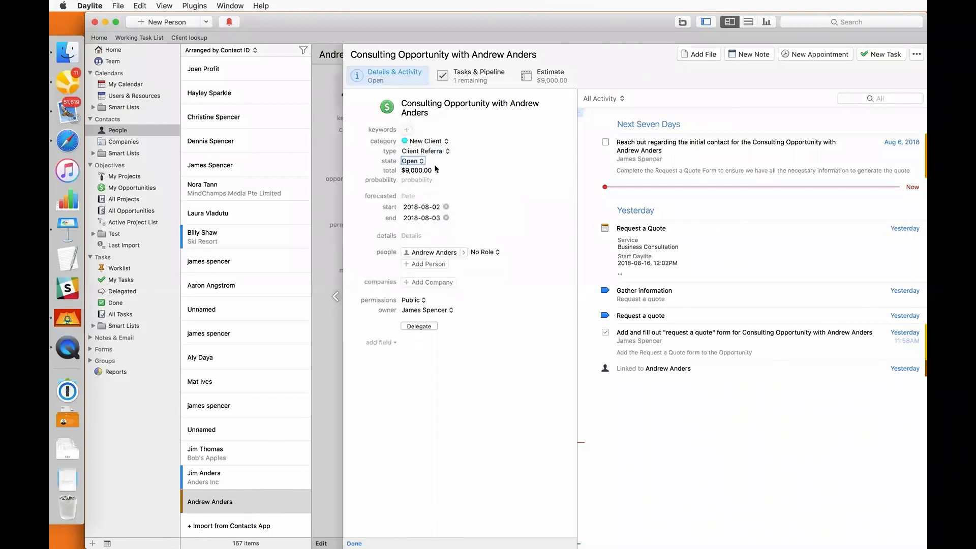
pyautogui.click(446, 218)
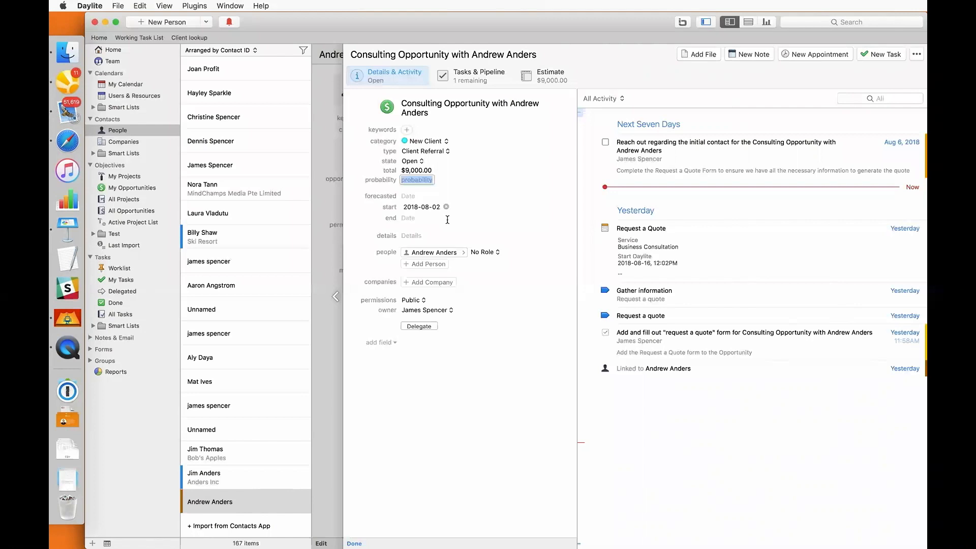
# Inspect the Request a quote reach-out task, then go to the Anders Inc CEO's record
pyautogui.click(483, 81)
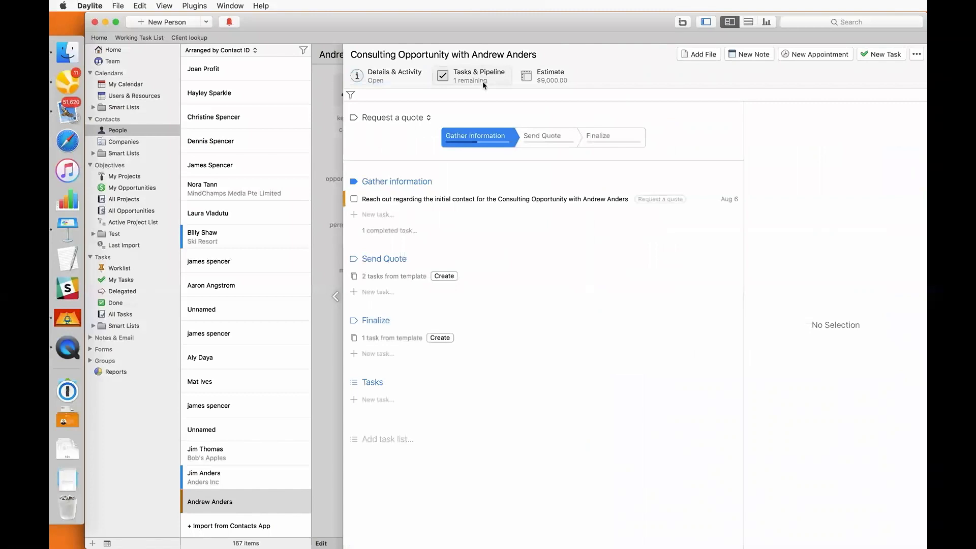
pyautogui.click(462, 199)
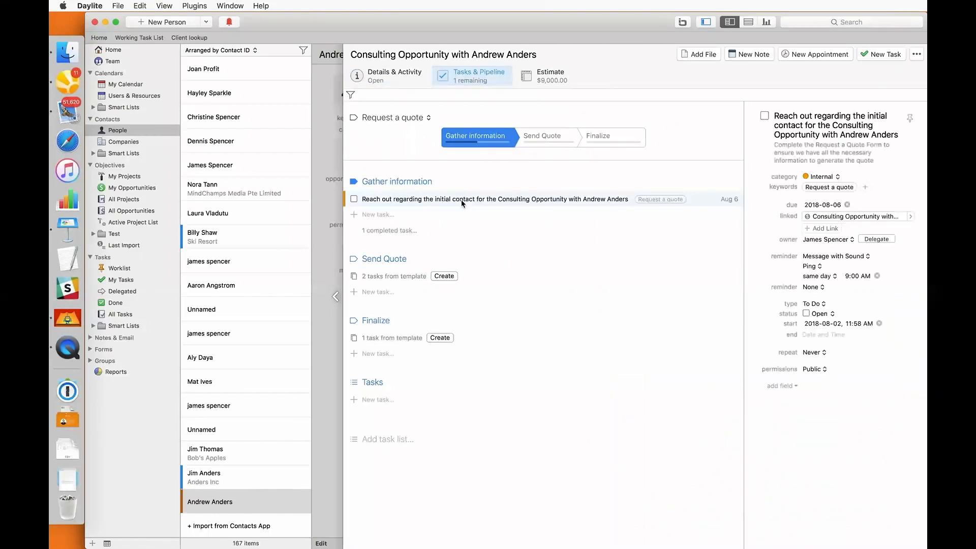
pyautogui.click(262, 479)
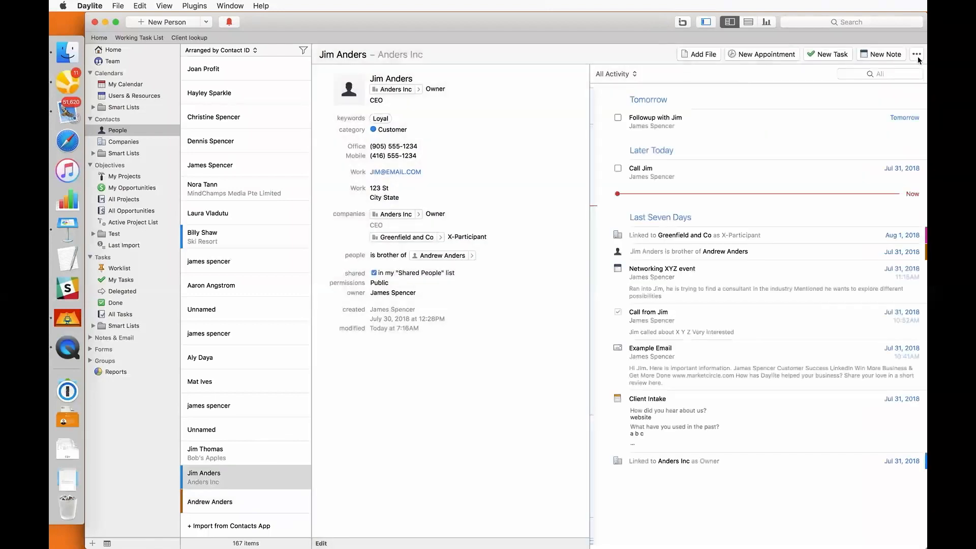
# Create a new opportunity for the contact titled 'Business Consulting Opportunity for' plus his name
pyautogui.click(917, 56)
pyautogui.click(866, 116)
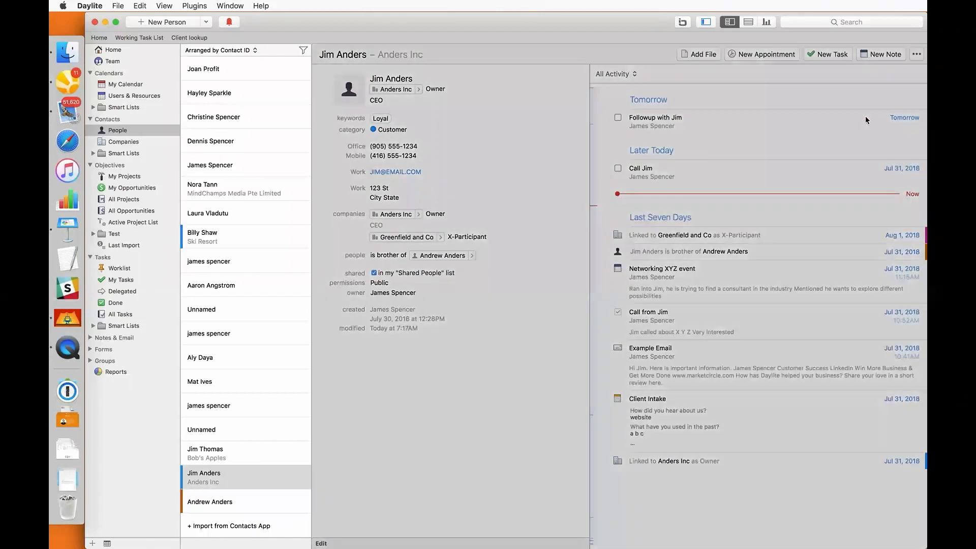
pyautogui.write('Busine')
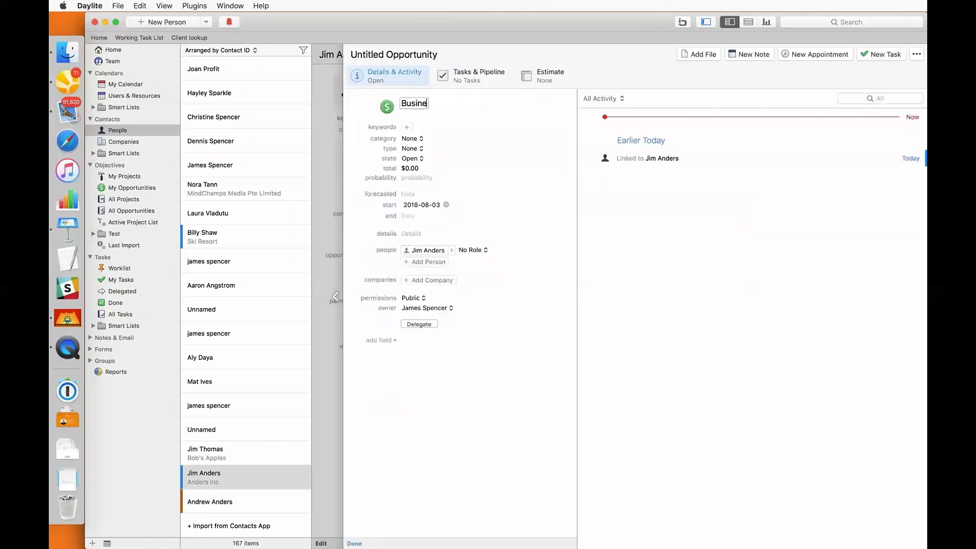
pyautogui.write('ss Consulting O')
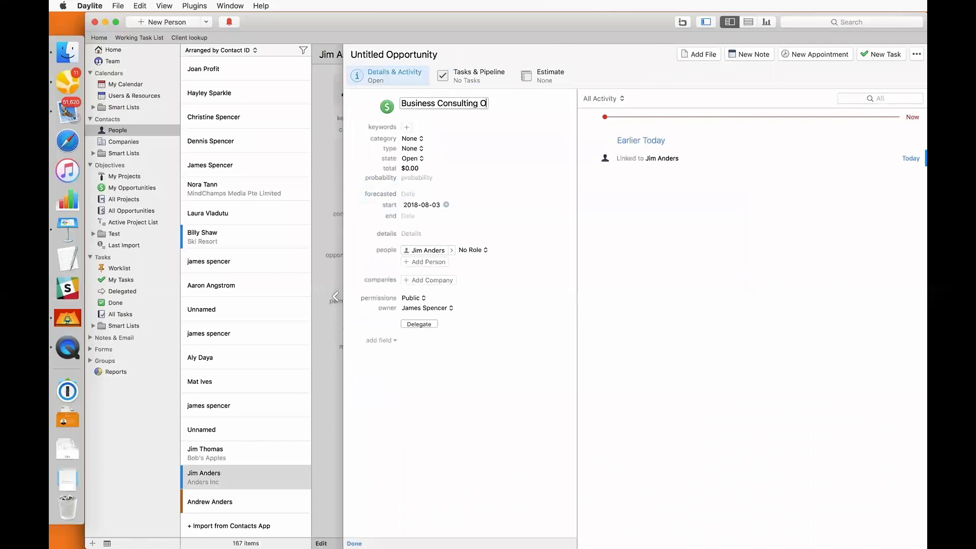
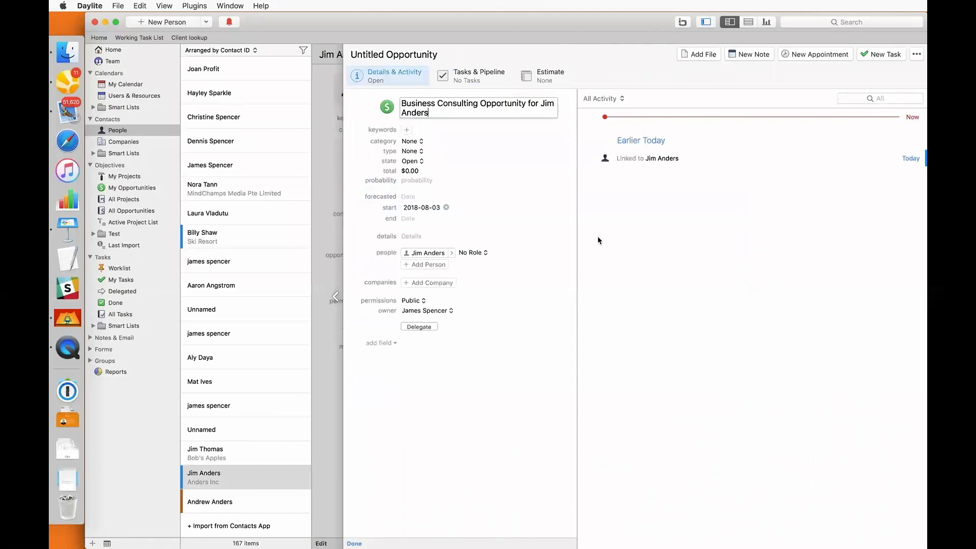
# Add a second person, making the contact Decision Maker and the added person Participant
pyautogui.click(439, 267)
pyautogui.write('apri')
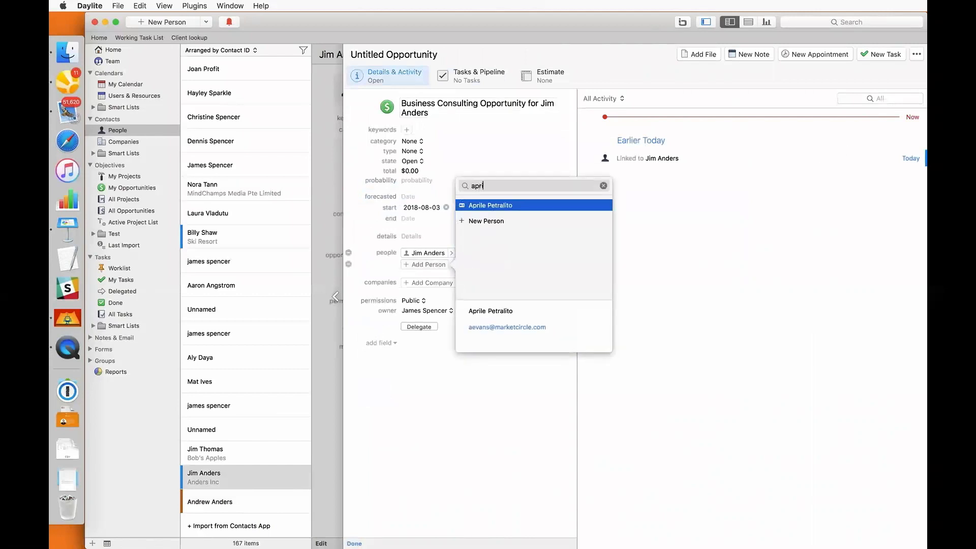
pyautogui.press('Return')
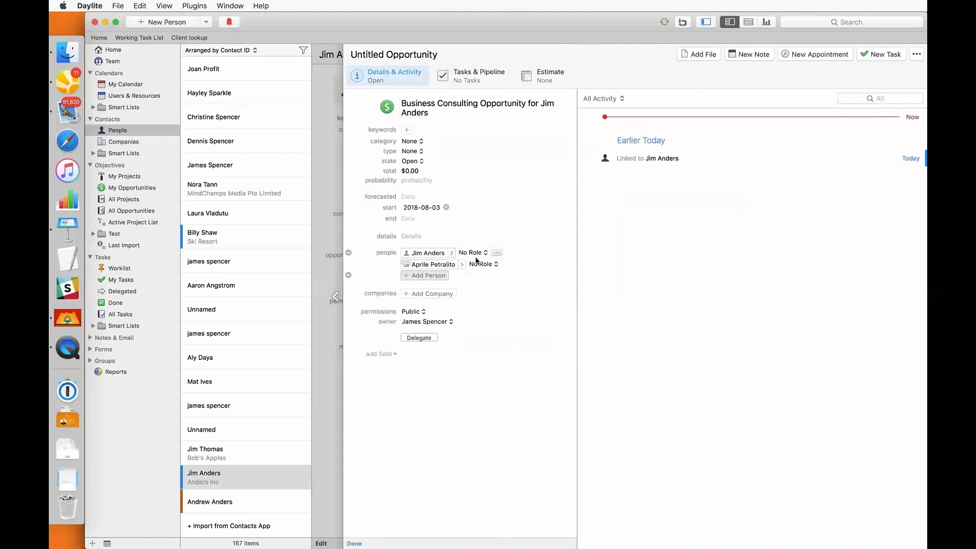
pyautogui.click(476, 254)
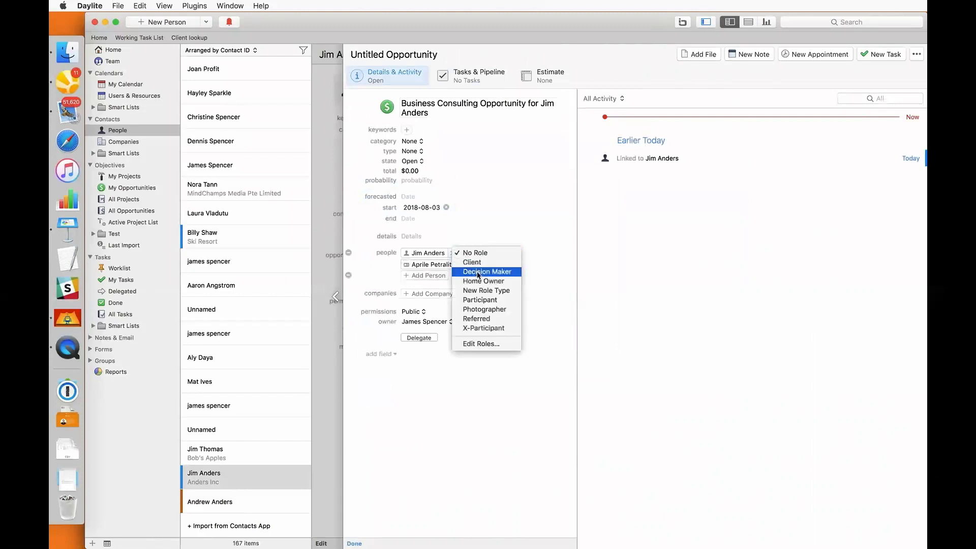
pyautogui.click(478, 272)
pyautogui.click(489, 265)
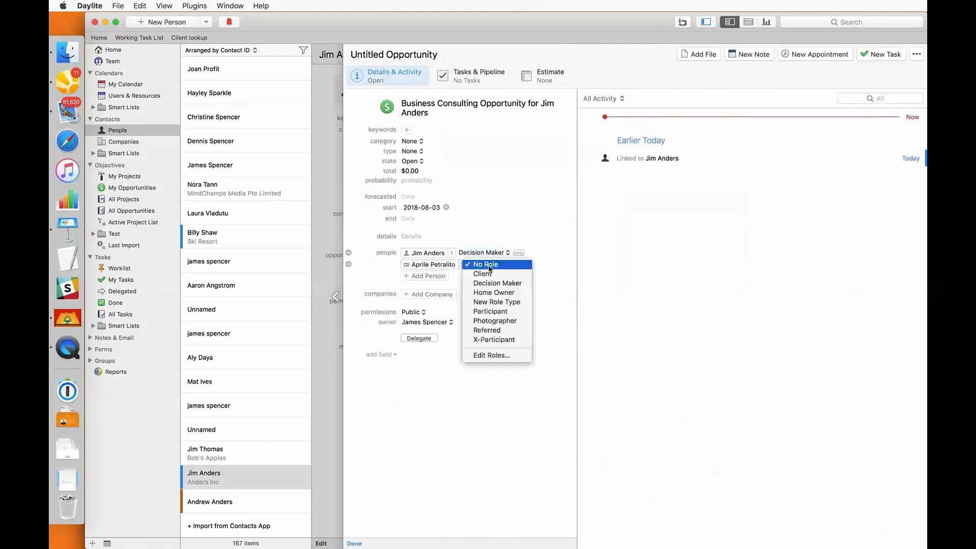
pyautogui.click(487, 312)
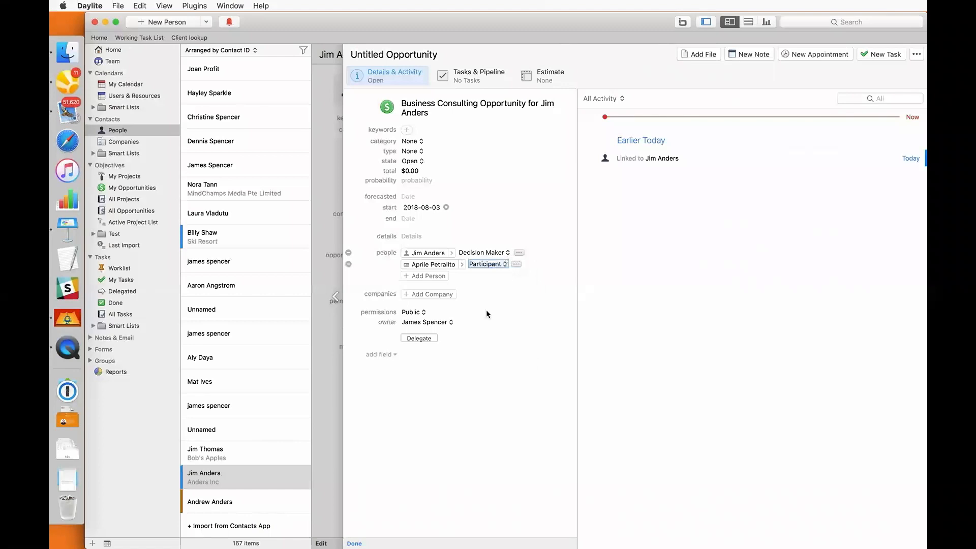
pyautogui.click(478, 81)
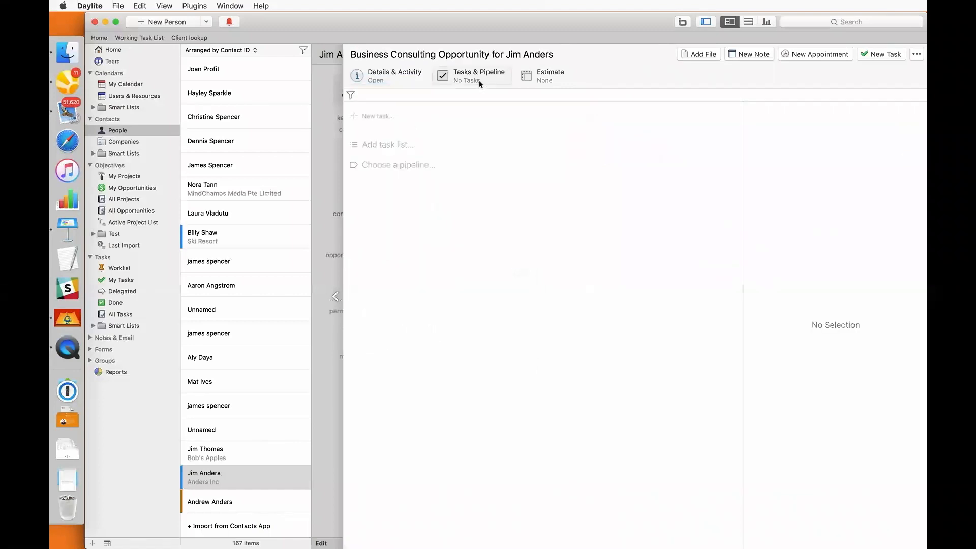
# Apply the Request a quote pipeline and move to Gather information, creating its three tasks
pyautogui.click(401, 165)
pyautogui.click(380, 235)
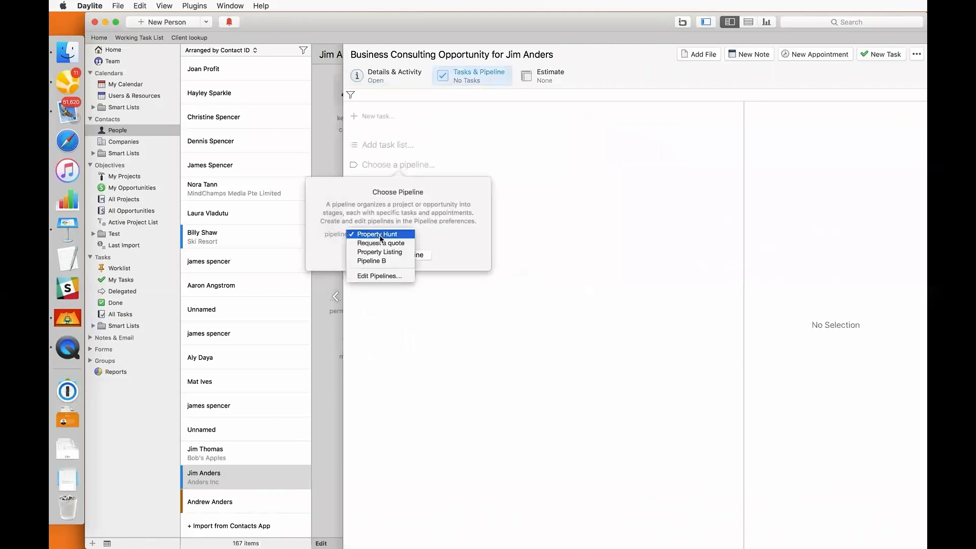
pyautogui.click(381, 243)
pyautogui.click(387, 254)
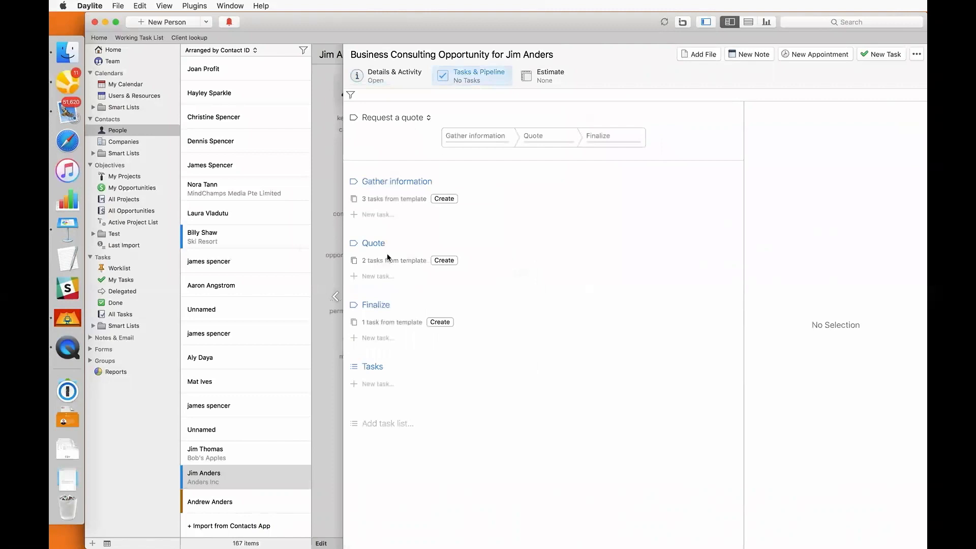
pyautogui.click(491, 141)
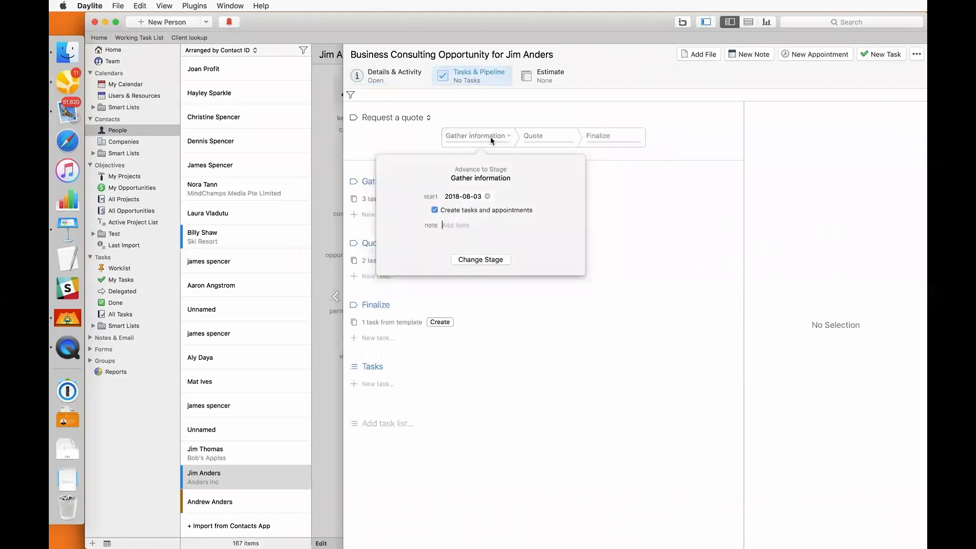
pyautogui.click(472, 261)
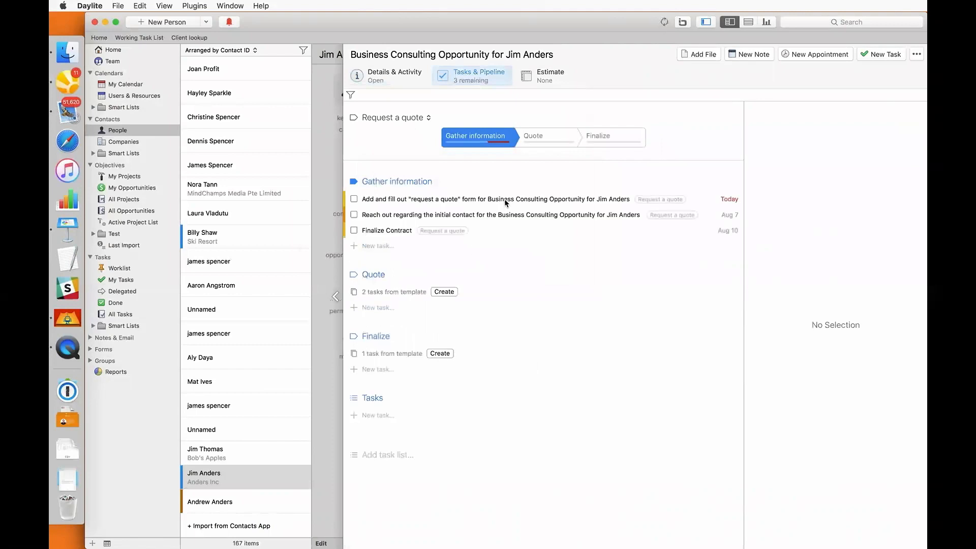
pyautogui.click(682, 199)
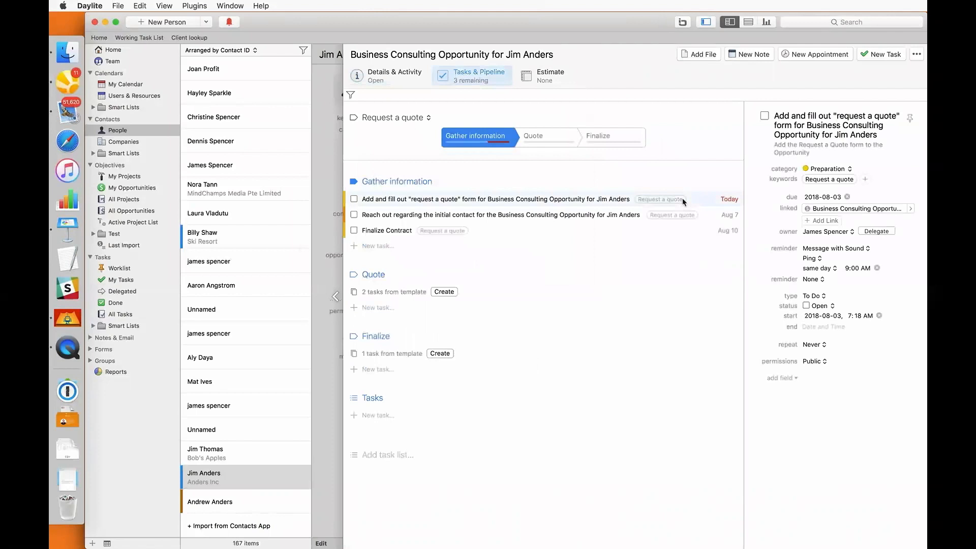
pyautogui.click(917, 56)
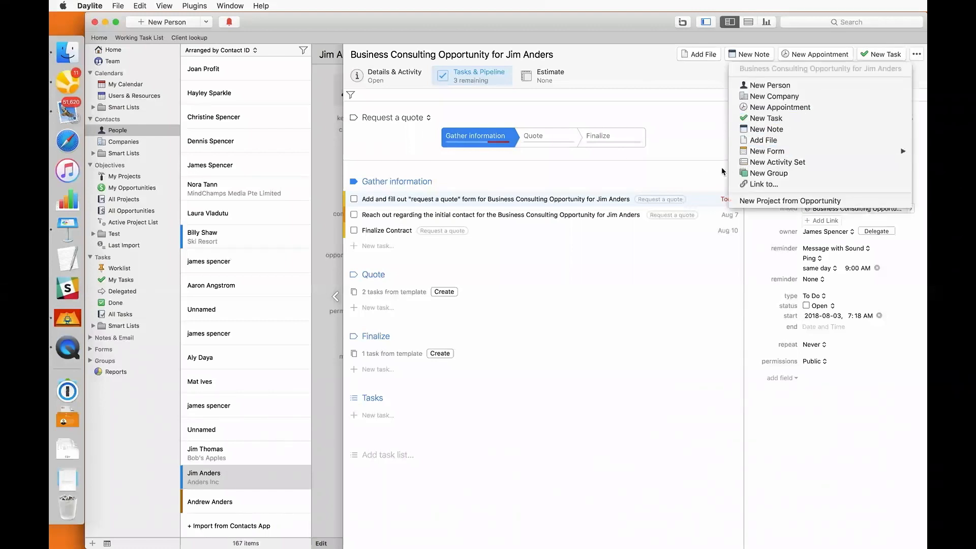
# Attach a new Request a Quote form with service Business Consultation
pyautogui.moveTo(742, 151)
pyautogui.click(688, 170)
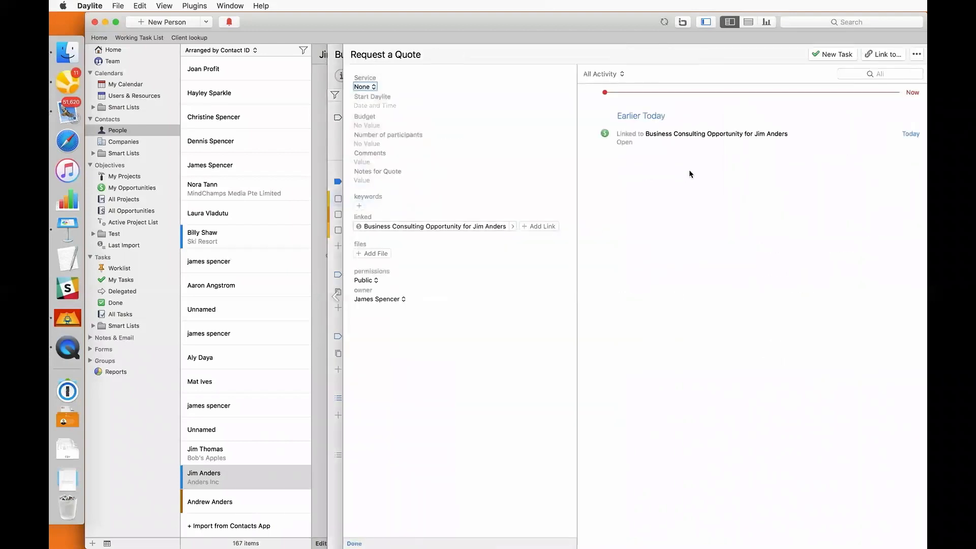
pyautogui.press('space')
pyautogui.press('Down')
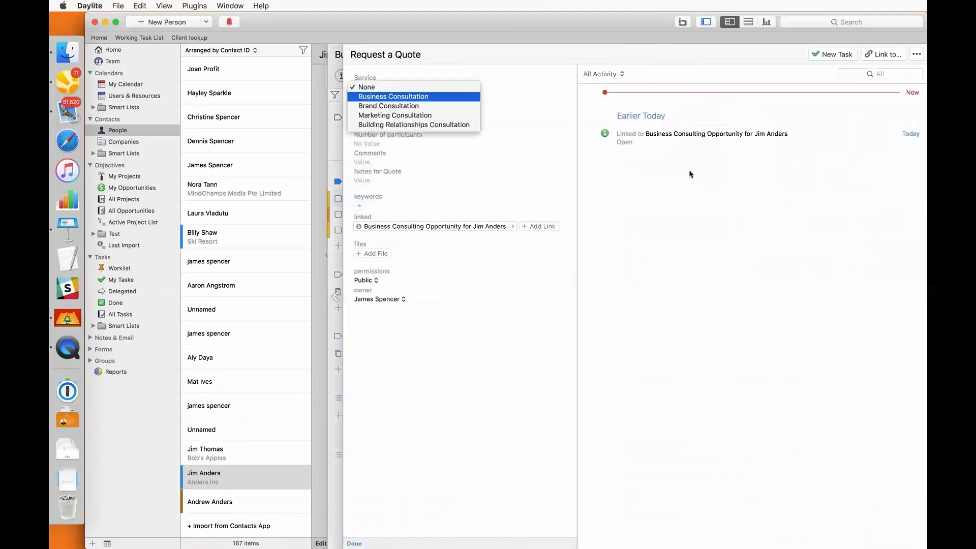
pyautogui.press('Return')
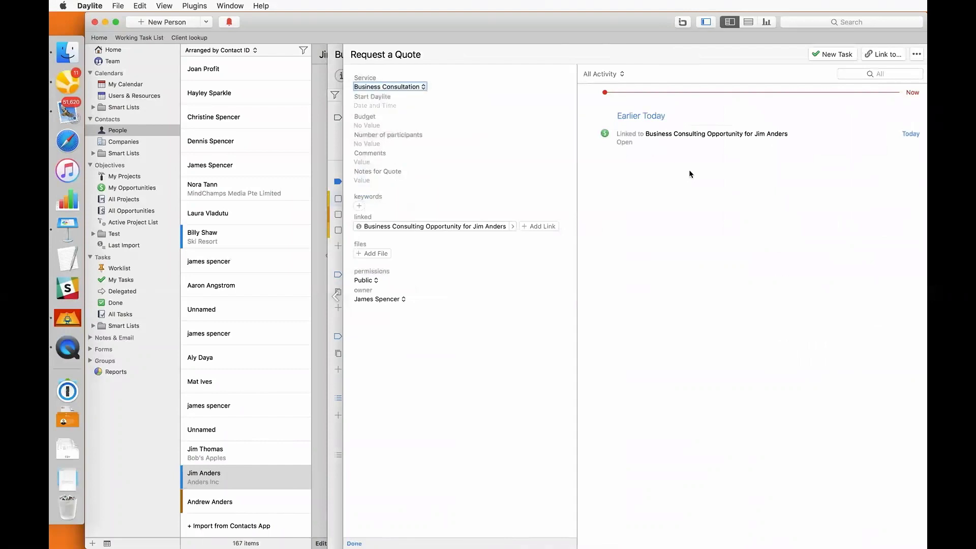
# Set start date August 17, budget 2500 and 2 participants, then mark the quote-form task done
pyautogui.click(388, 108)
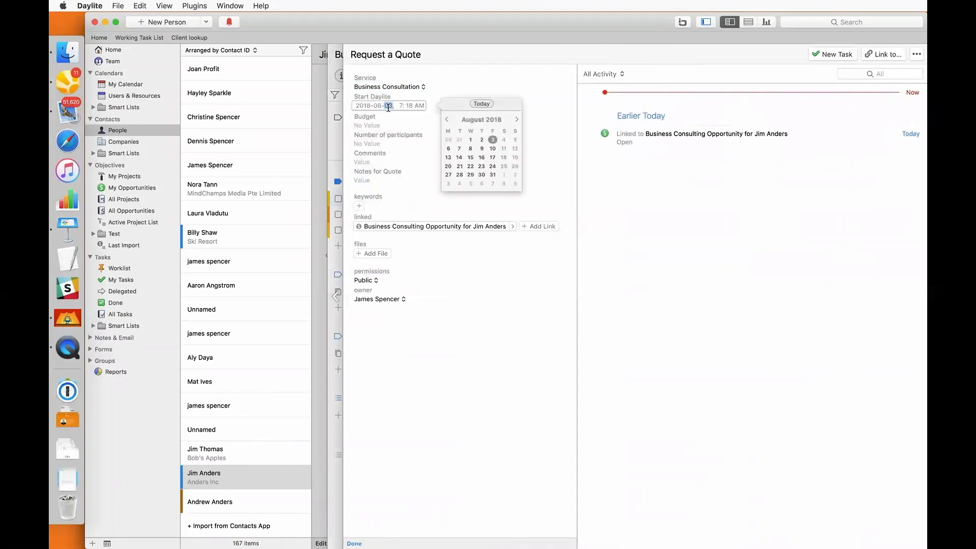
pyautogui.click(492, 158)
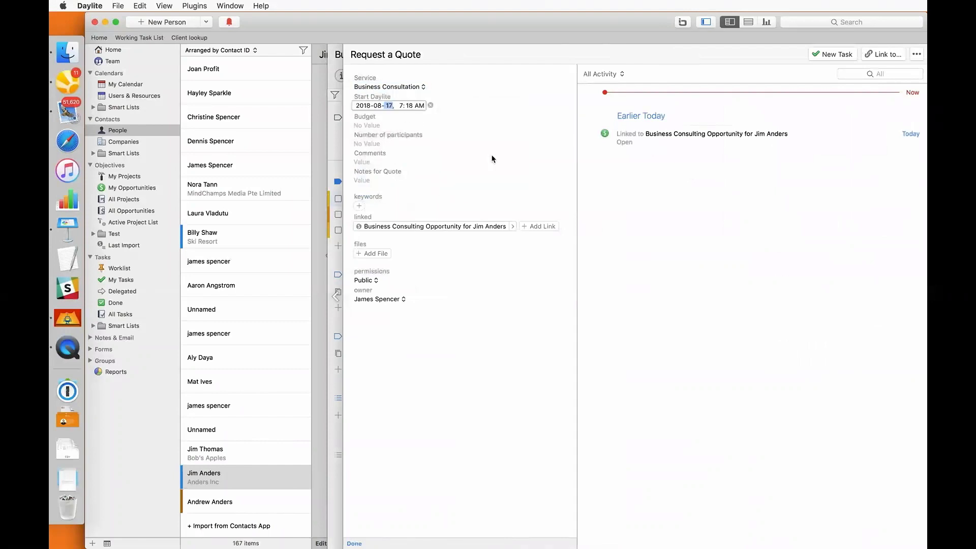
pyautogui.click(378, 125)
pyautogui.write('2500')
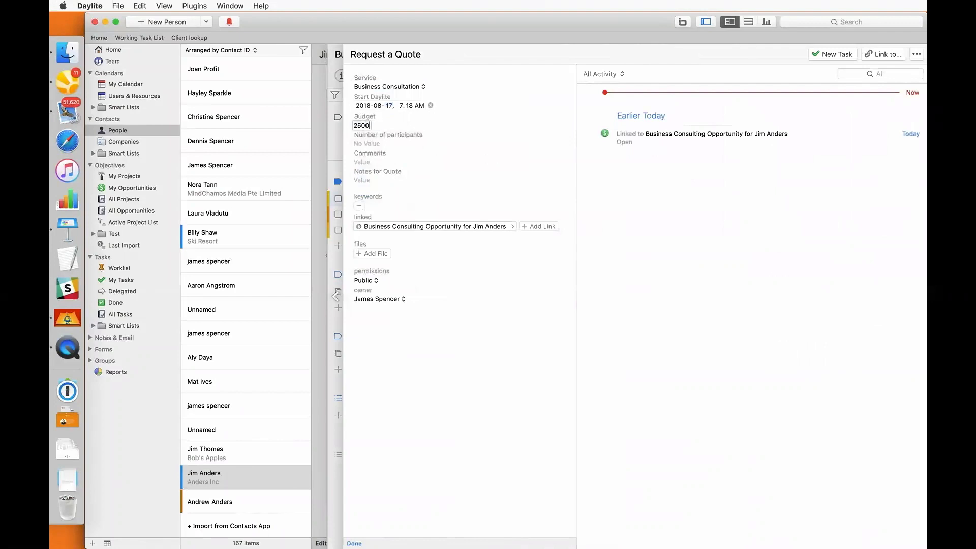
pyautogui.press('Tab')
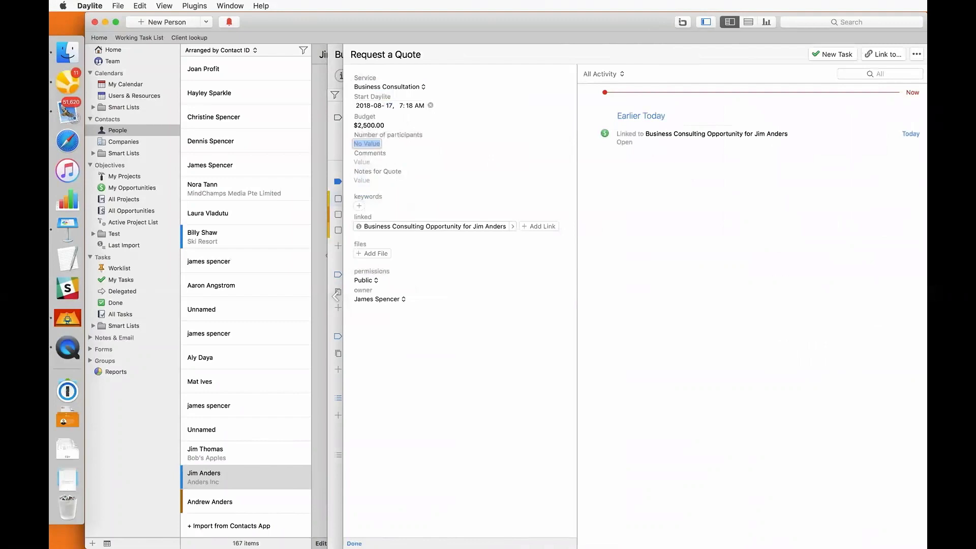
pyautogui.write('2')
pyautogui.press('Return')
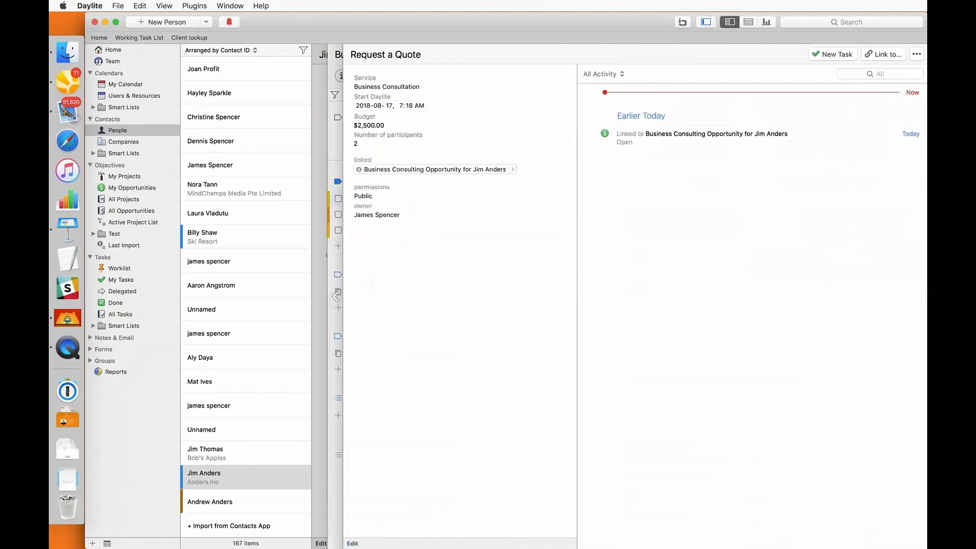
pyautogui.click(337, 147)
pyautogui.click(354, 198)
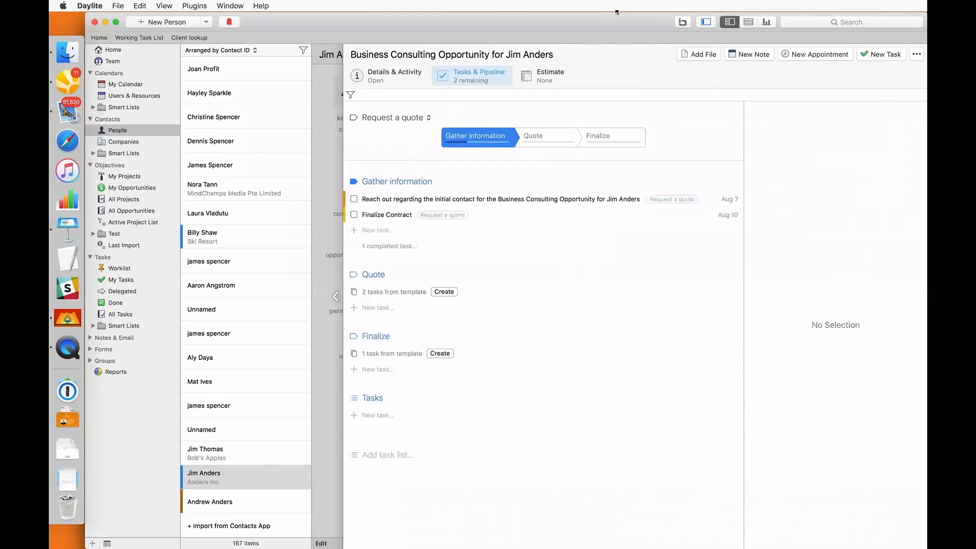
# Complete the reach-out and Finalize Contract tasks, leaving the Quote stage change pending
pyautogui.click(354, 199)
pyautogui.click(355, 199)
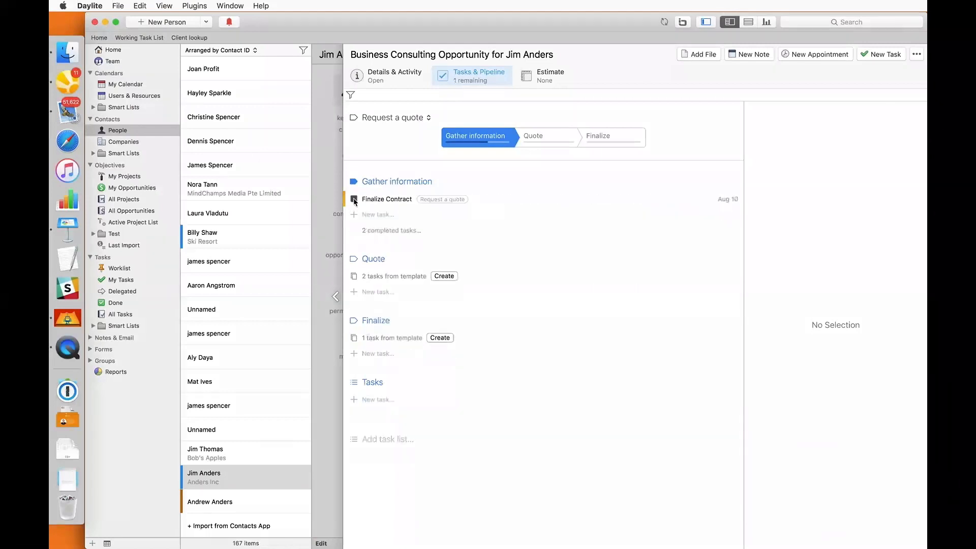
pyautogui.click(533, 136)
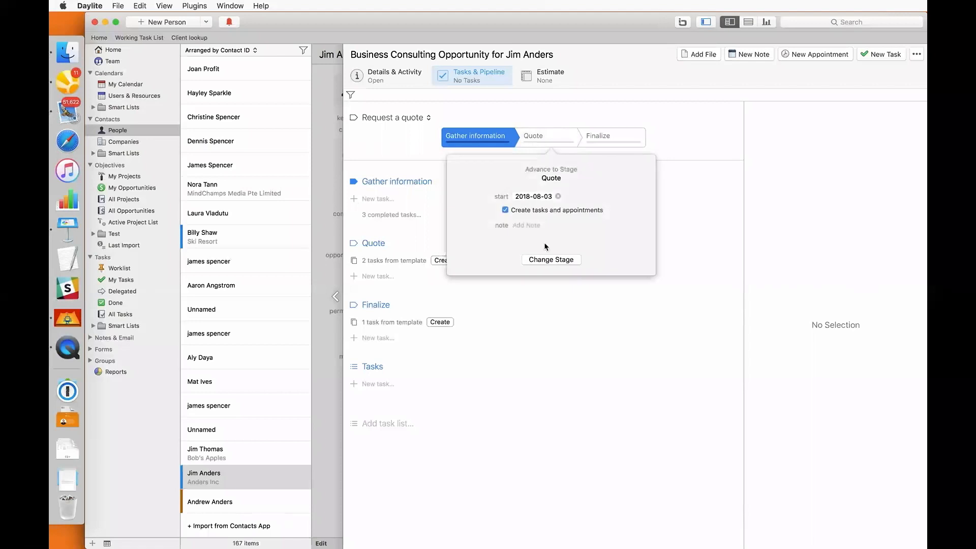
# Move to Quote, complete Generate Quote and Followup on Quote, then advance to Finalize
pyautogui.click(545, 259)
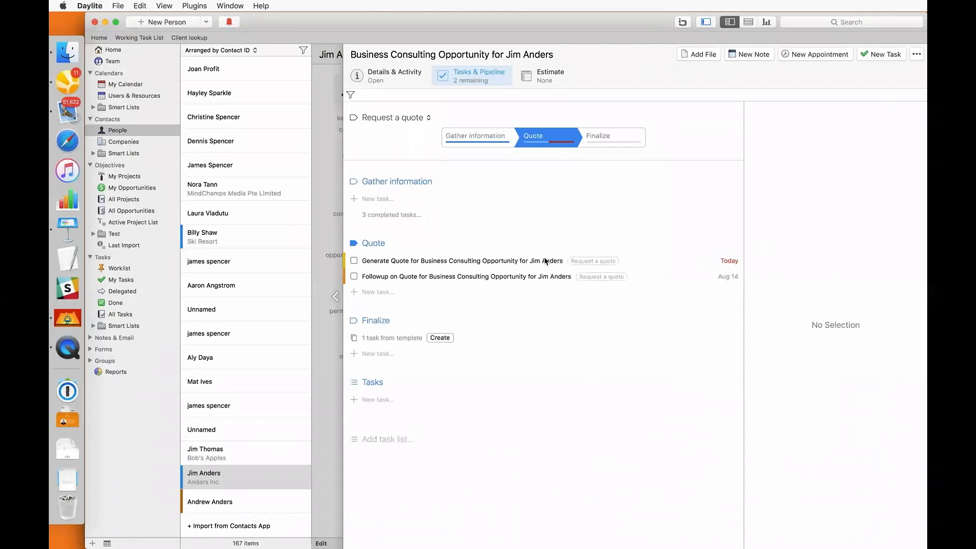
pyautogui.click(354, 260)
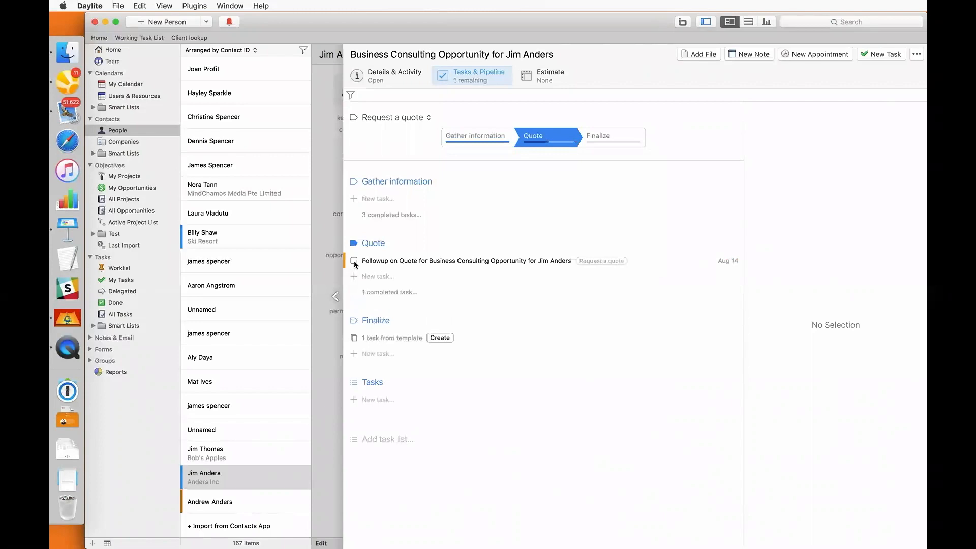
pyautogui.click(353, 260)
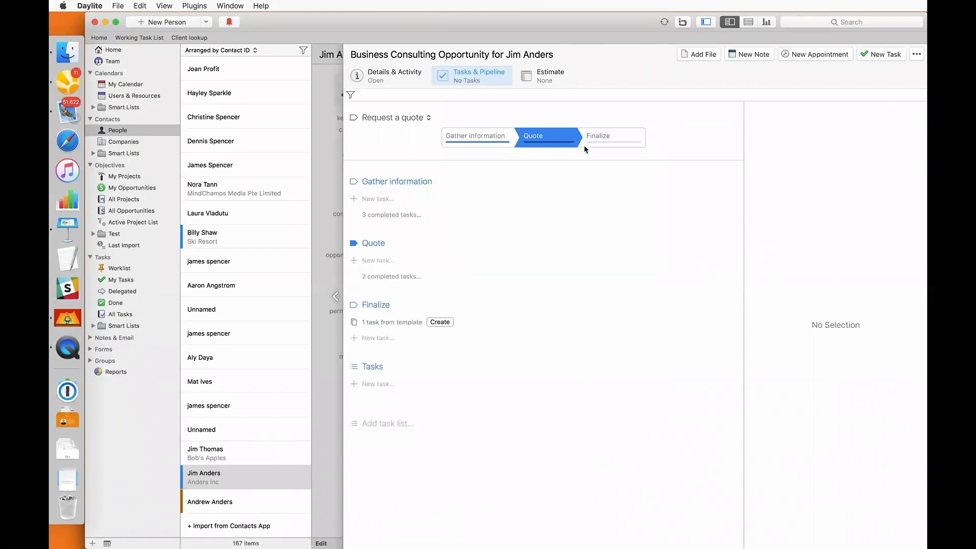
pyautogui.click(595, 141)
pyautogui.click(602, 260)
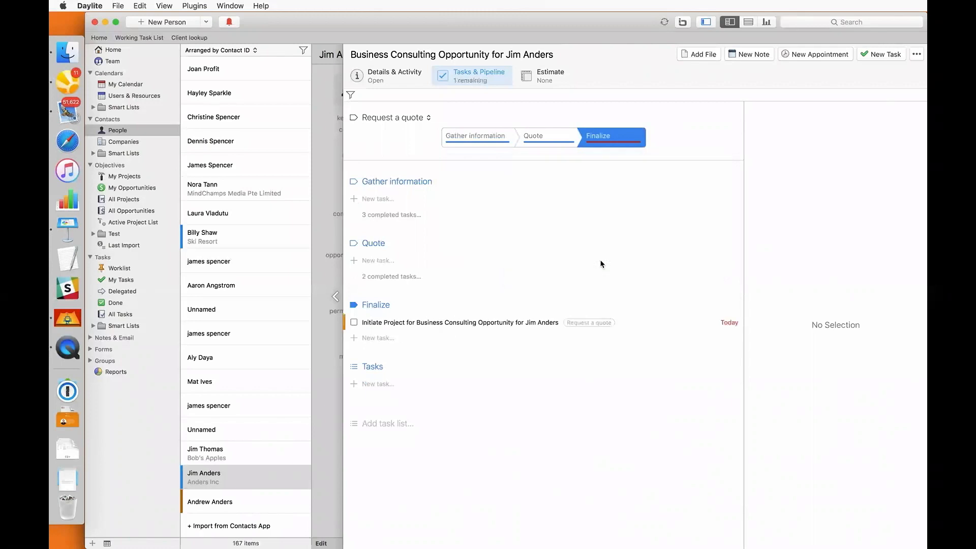
pyautogui.click(385, 84)
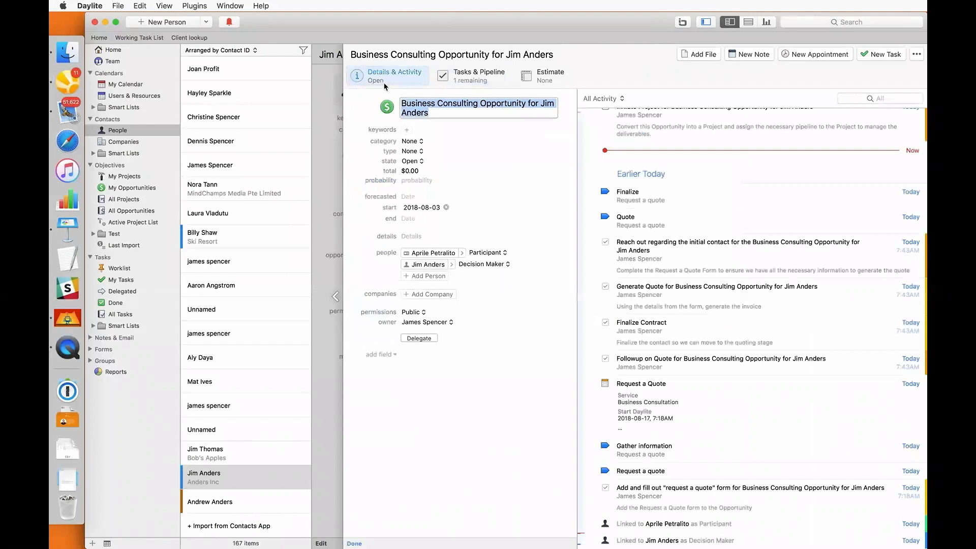
# Set the opportunity's state to Won with reason Good Price and close it
pyautogui.click(413, 161)
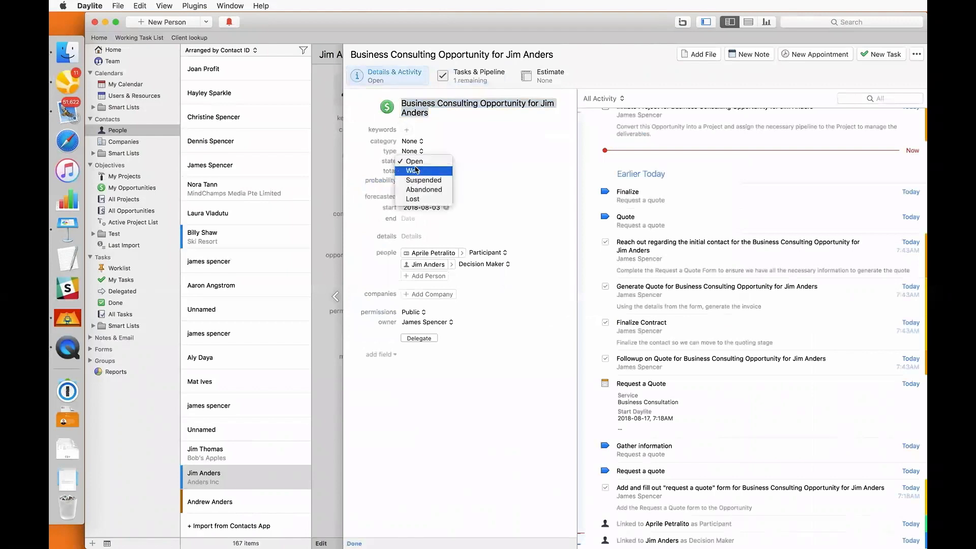
pyautogui.click(416, 170)
pyautogui.click(416, 172)
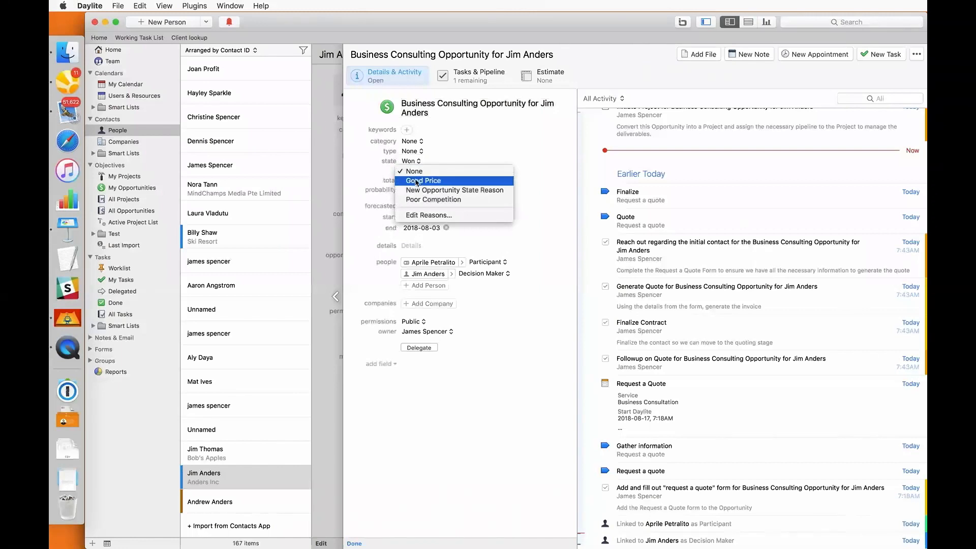
pyautogui.click(416, 180)
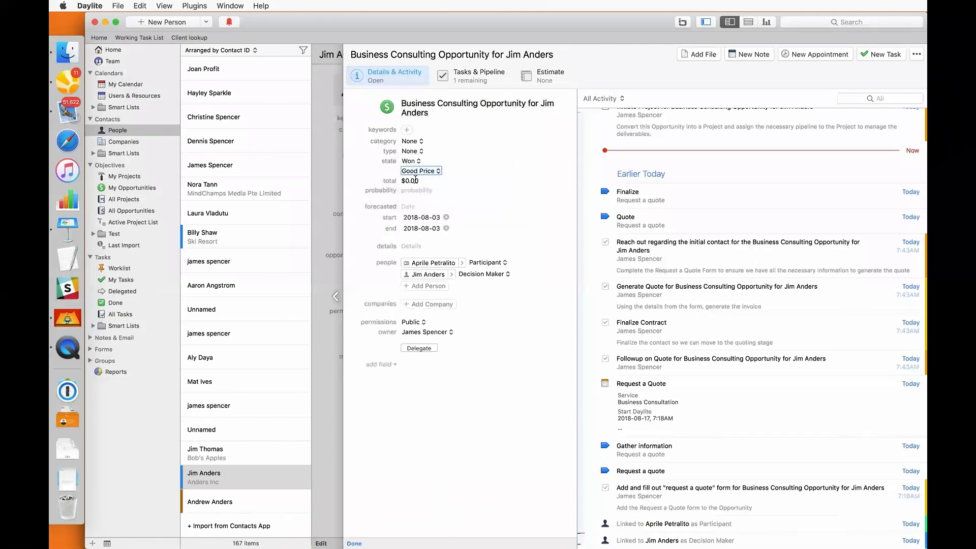
pyautogui.click(333, 179)
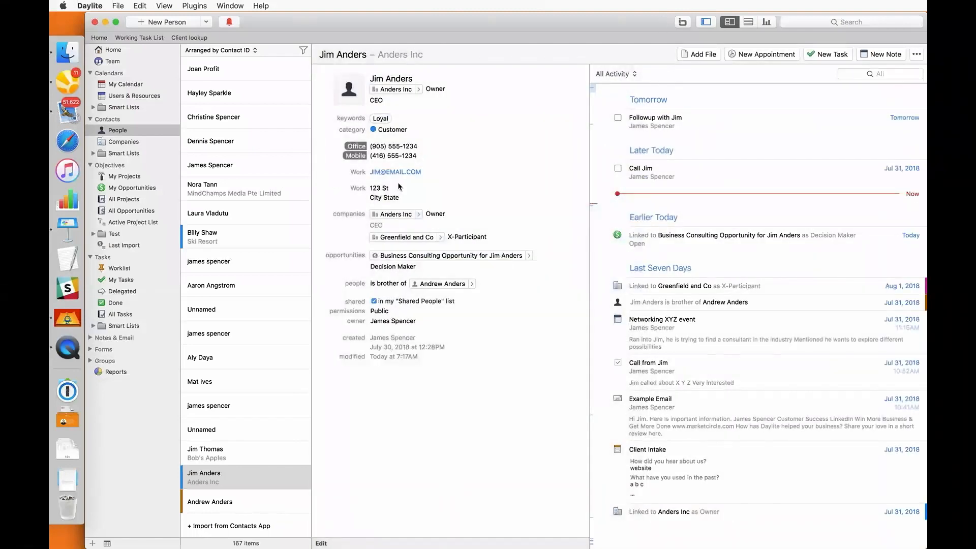
# Create a new project from the won Business Consulting opportunity and view projects in list-and-detail layout
pyautogui.rightClick(710, 243)
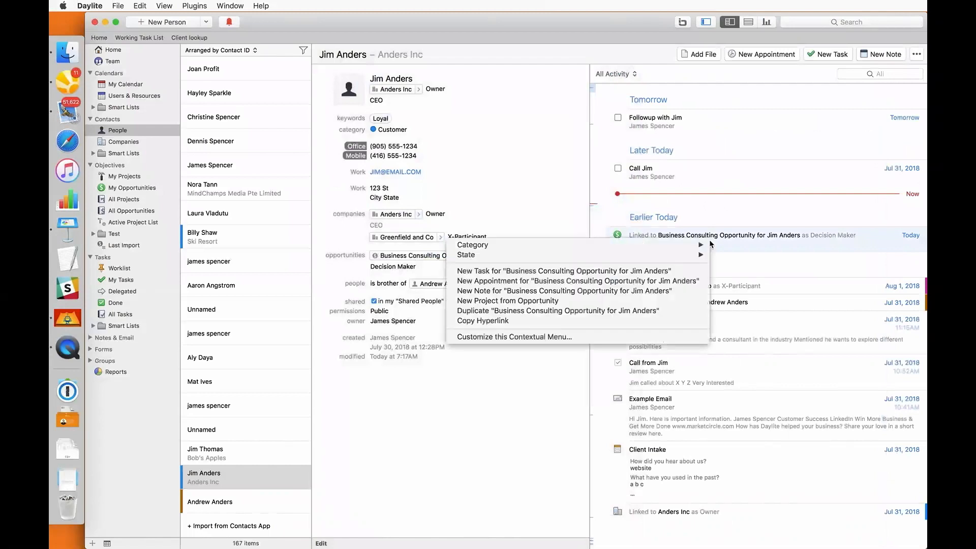
pyautogui.click(553, 301)
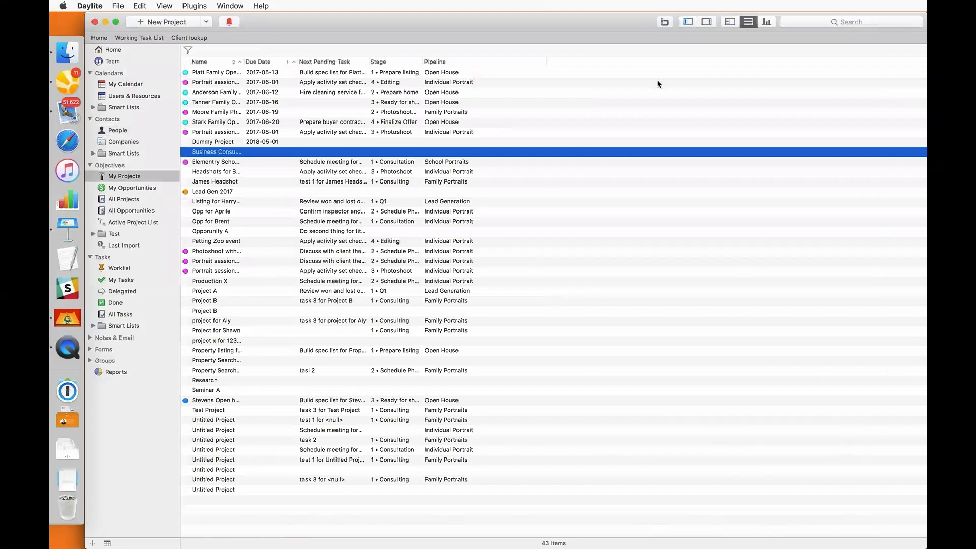
pyautogui.click(730, 25)
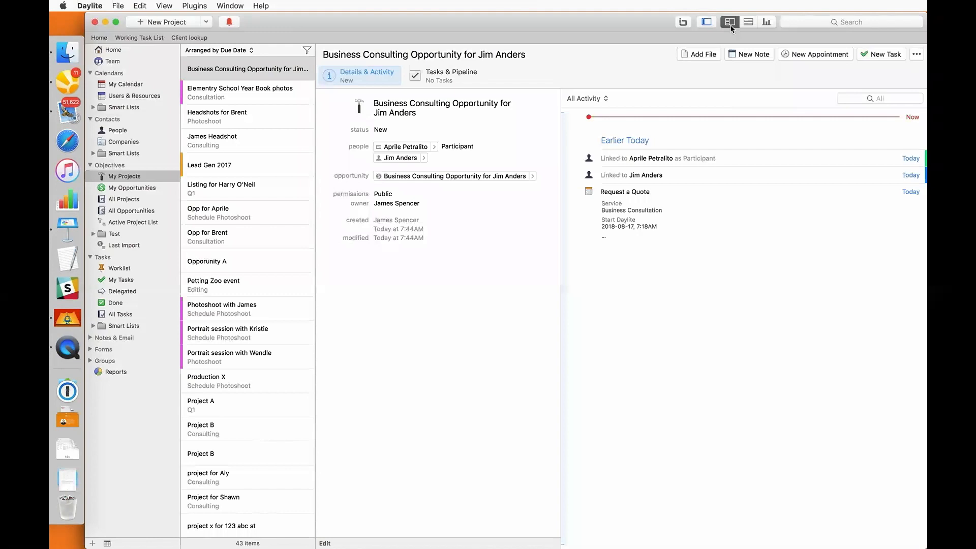
# Go back to People and select the Anders Inc CEO's contact record
pyautogui.click(729, 28)
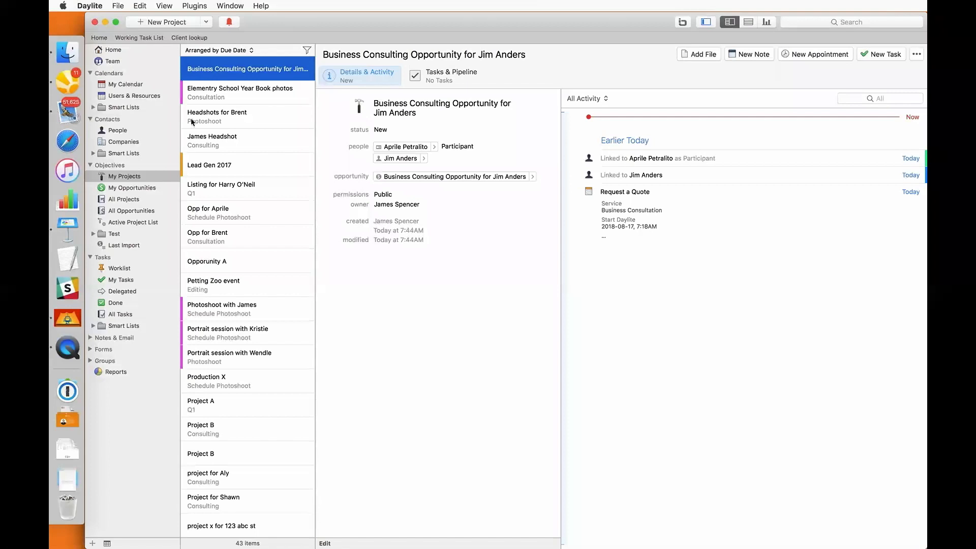
pyautogui.click(138, 132)
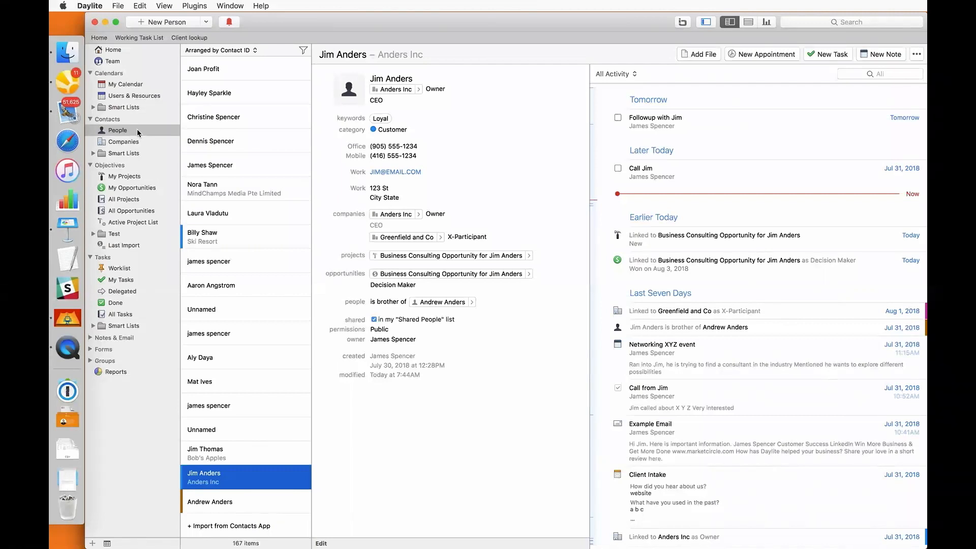
# Build a people filter condition for Opportunities State is Won, then remove that condition
pyautogui.click(304, 51)
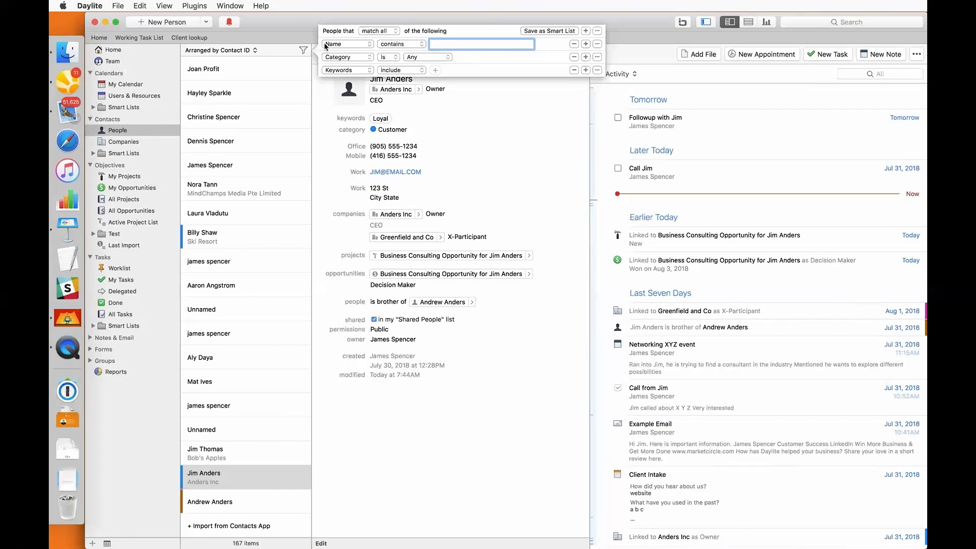
pyautogui.click(328, 44)
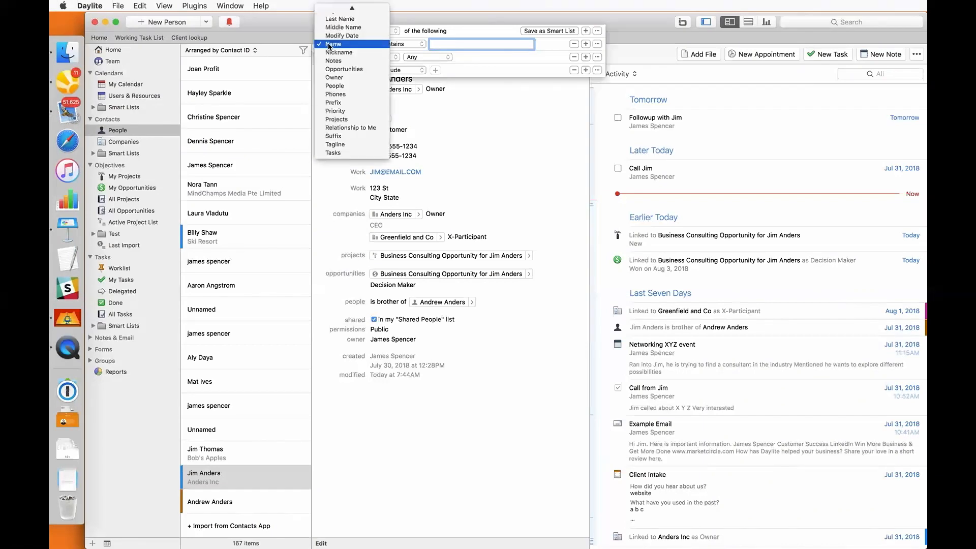
pyautogui.click(335, 70)
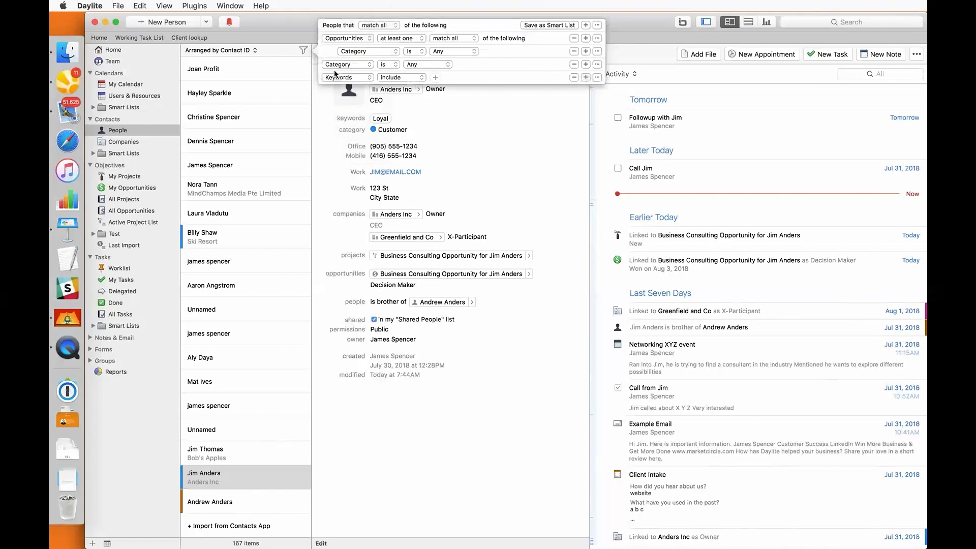
pyautogui.click(362, 53)
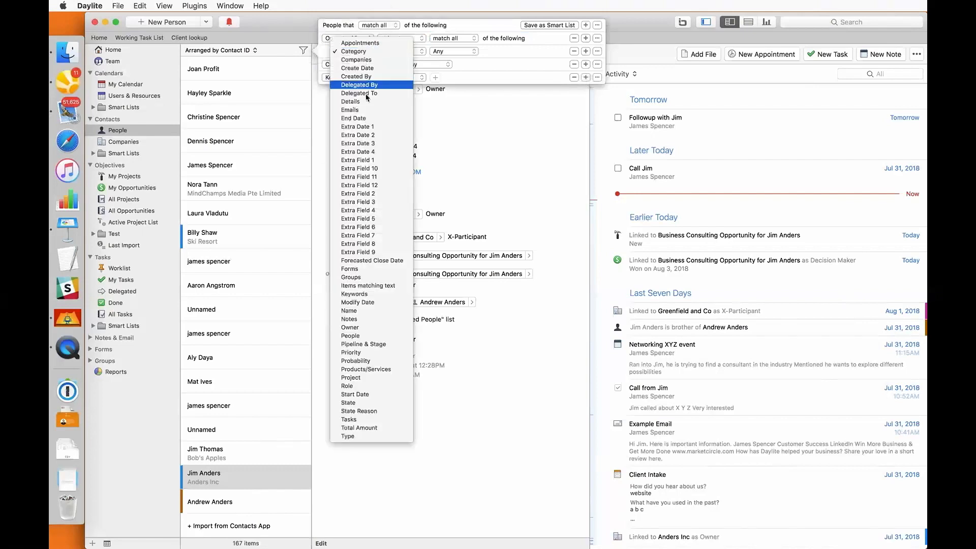
pyautogui.click(358, 404)
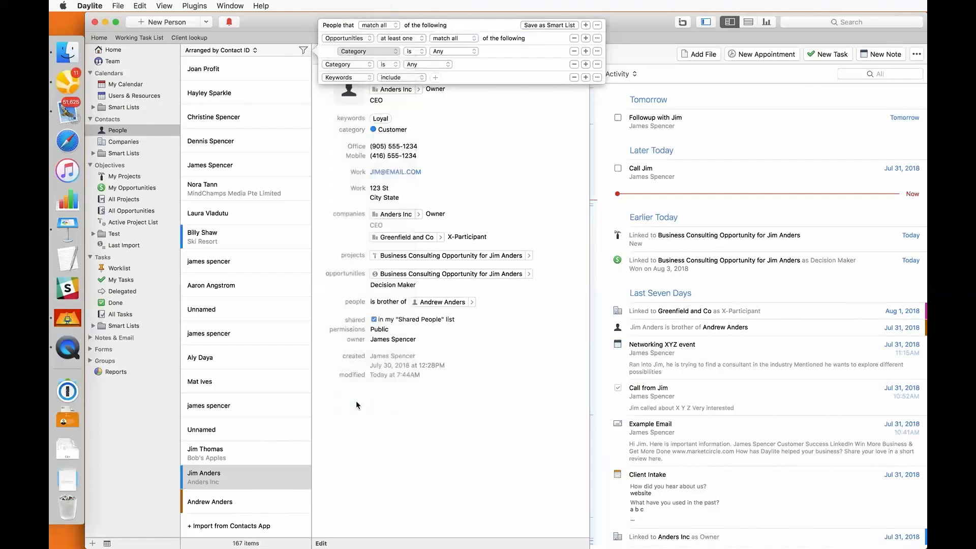
pyautogui.click(425, 53)
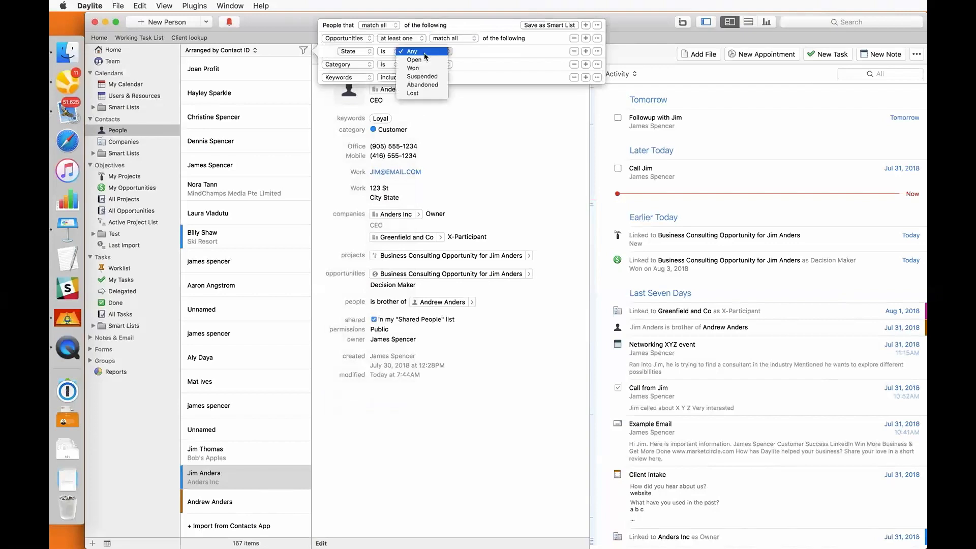
pyautogui.click(421, 68)
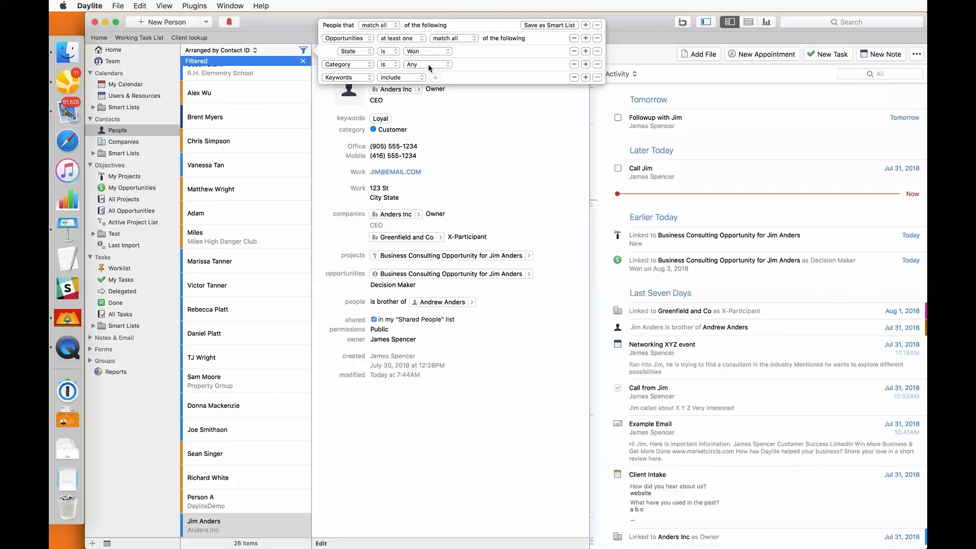
pyautogui.click(574, 38)
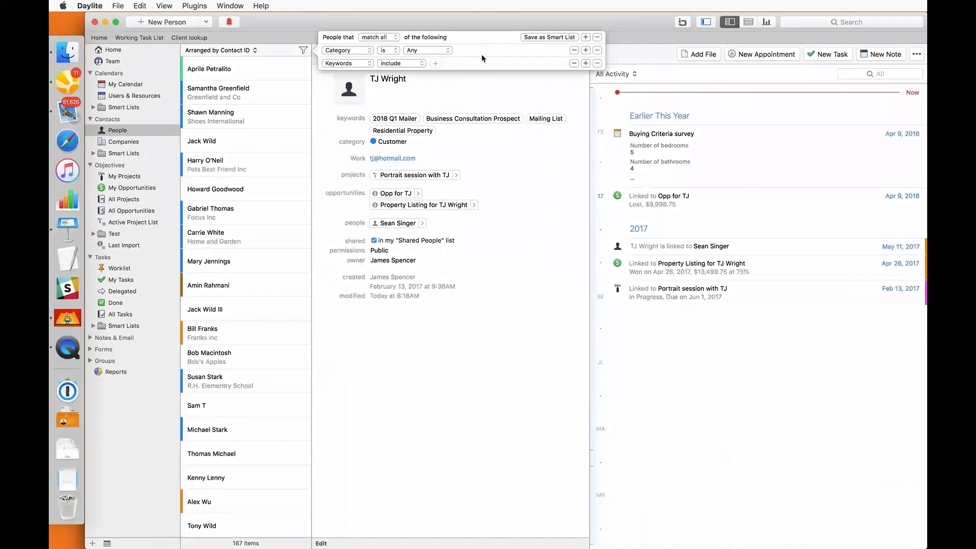
# Add the Business Consultation Prospect keyword to the filter's keywords condition
pyautogui.click(436, 64)
pyautogui.write('bus')
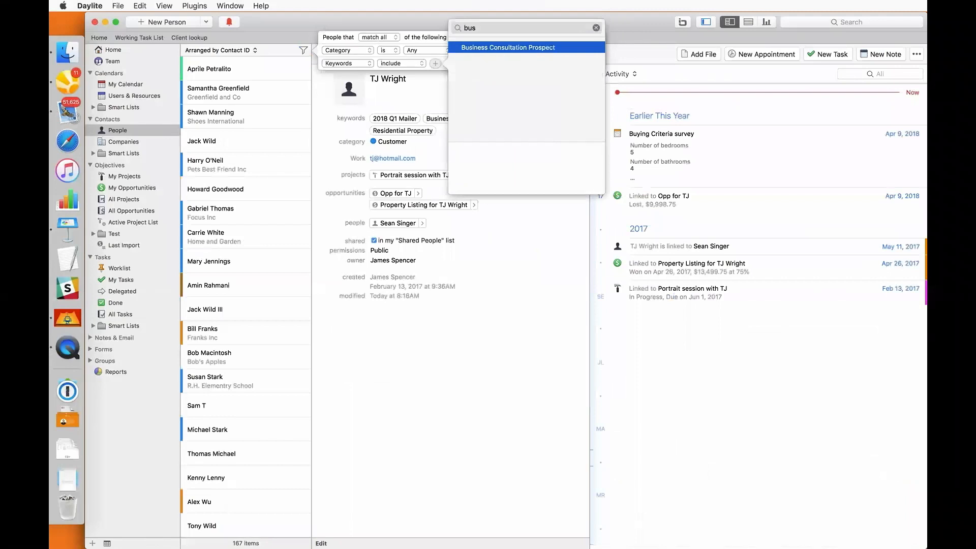
pyautogui.press('Return')
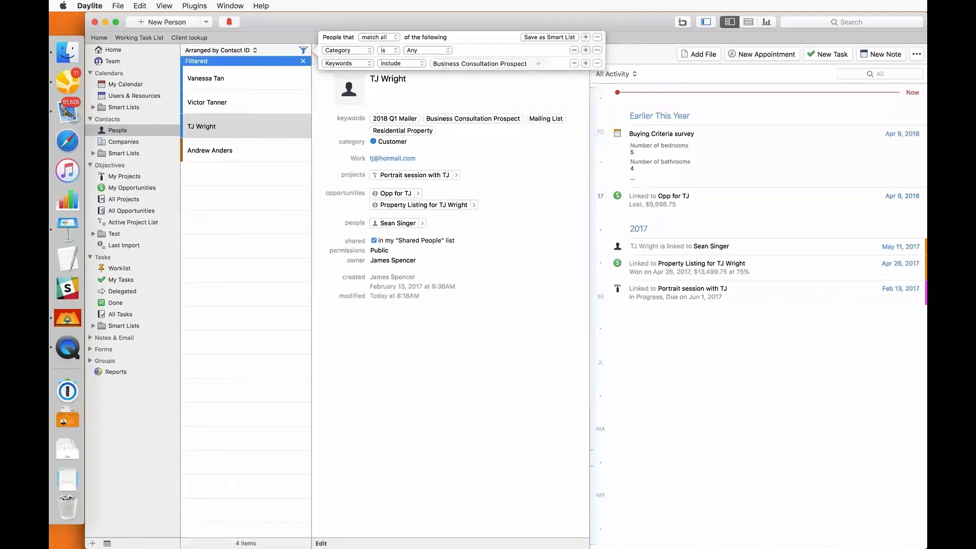
# Add a 'Do not match any' group excluding Opportunities with Products/Services Business Consultation
pyautogui.click(598, 38)
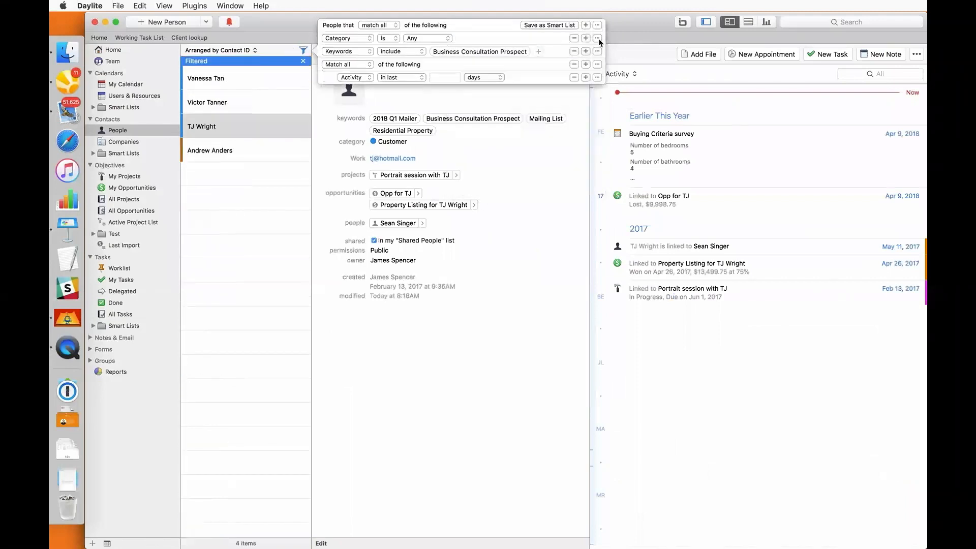
pyautogui.click(365, 65)
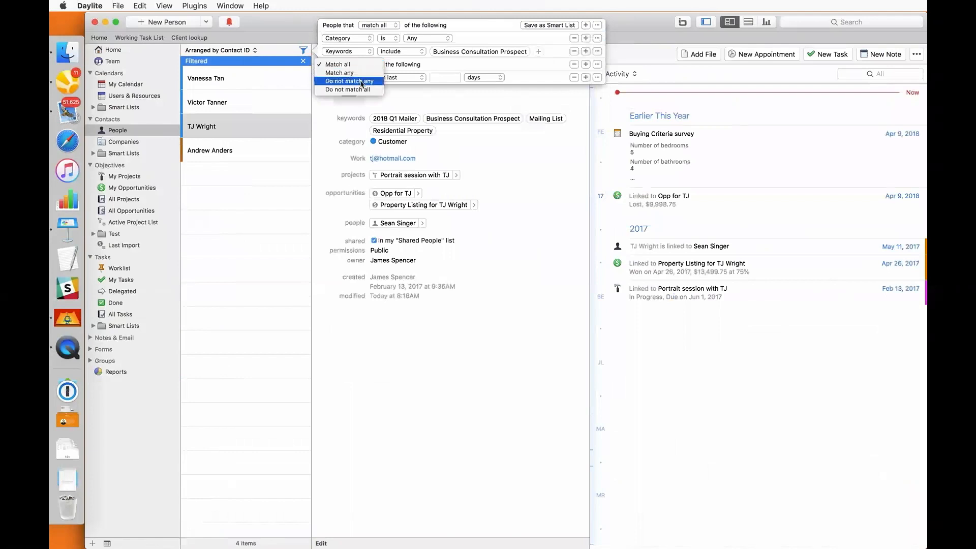
pyautogui.click(362, 81)
pyautogui.click(355, 77)
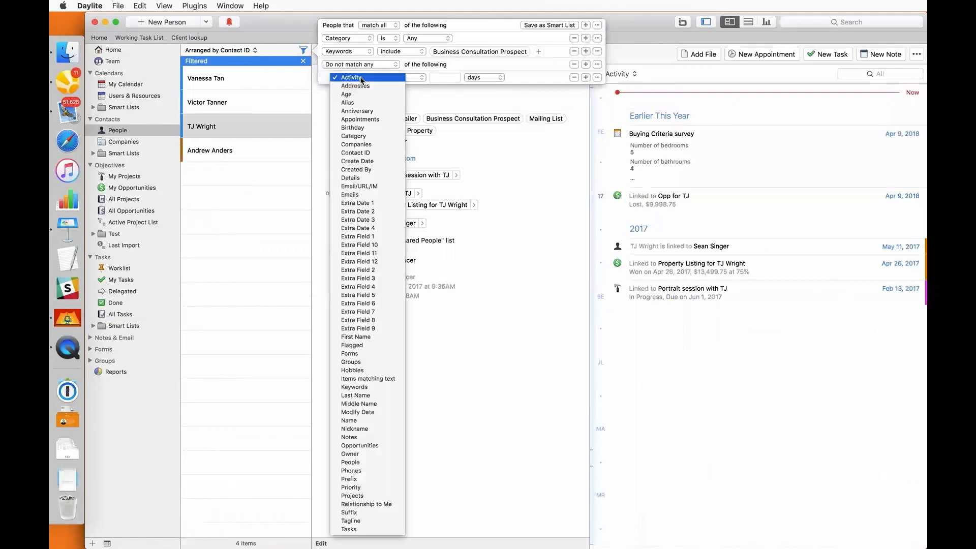
pyautogui.click(360, 445)
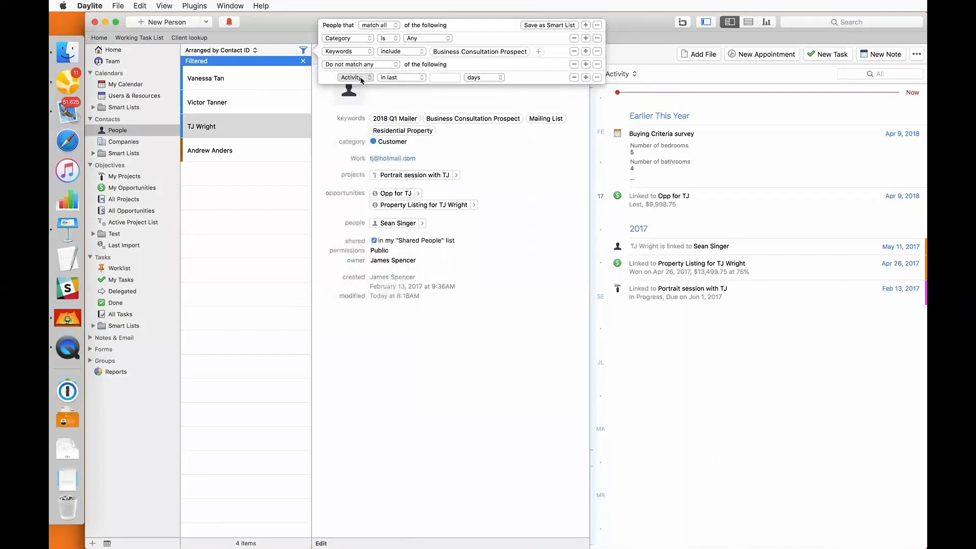
pyautogui.click(365, 92)
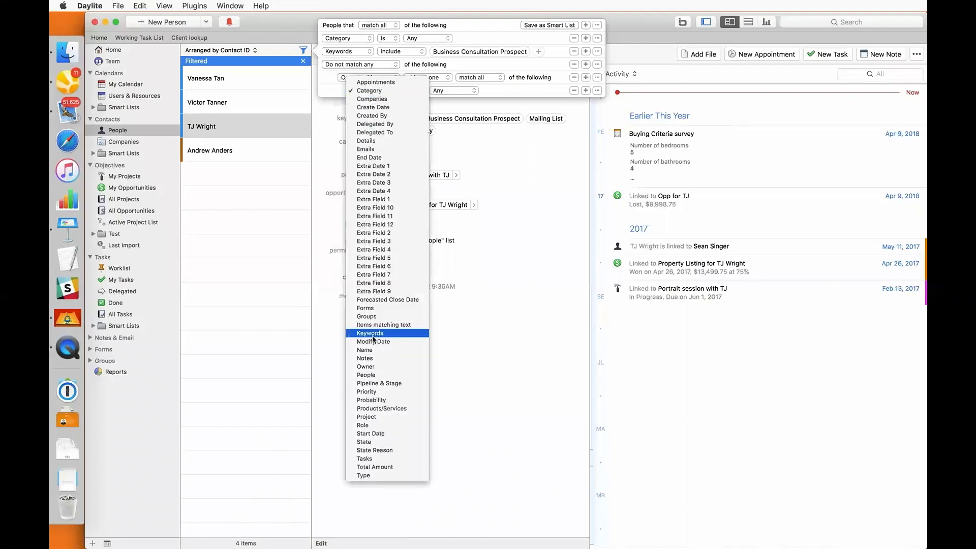
pyautogui.click(370, 409)
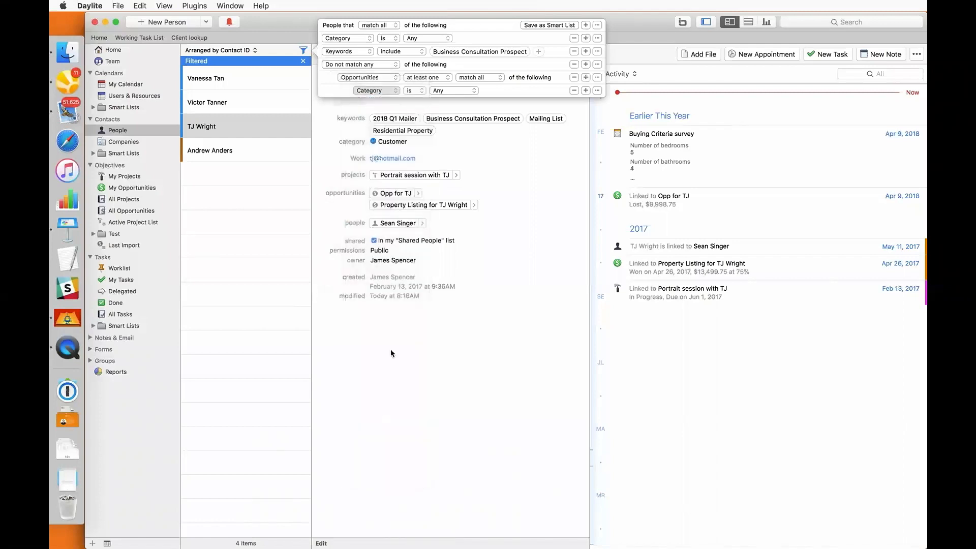
pyautogui.click(512, 94)
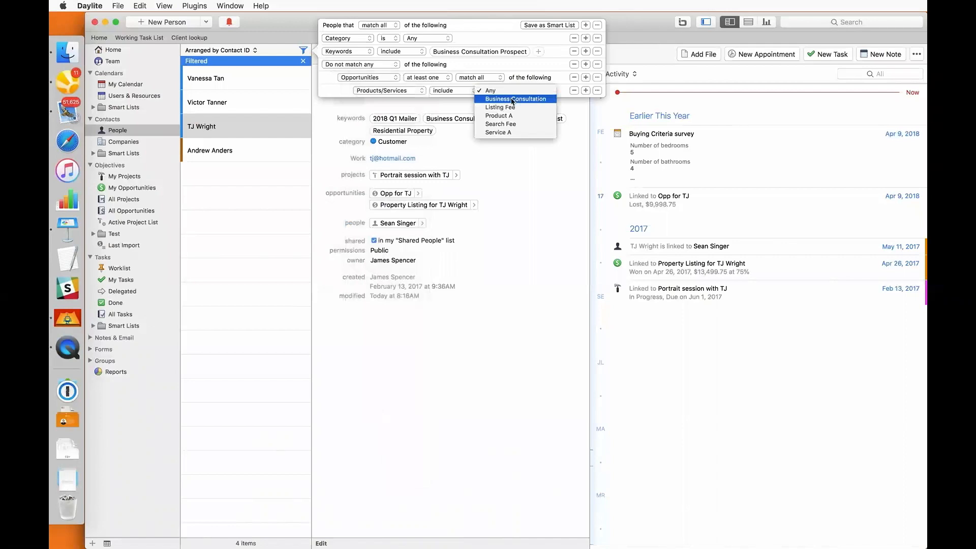
pyautogui.click(512, 99)
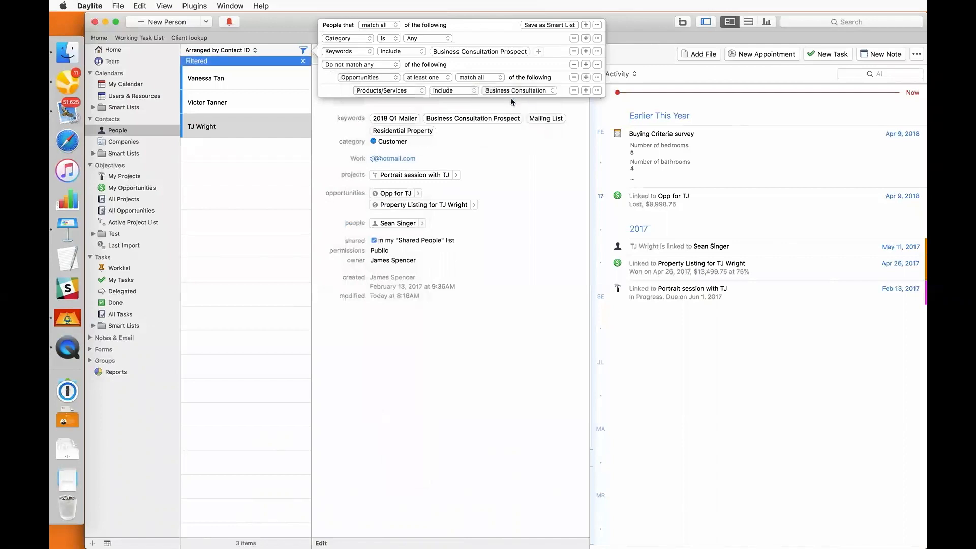
pyautogui.click(257, 127)
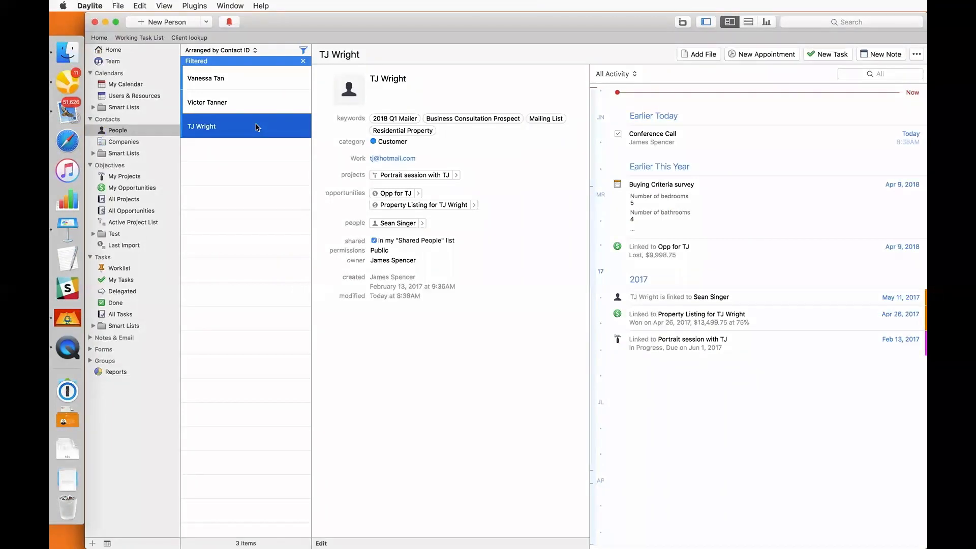
# Expand the contact smart lists and view the No activity in 60 days criteria
pyautogui.click(93, 153)
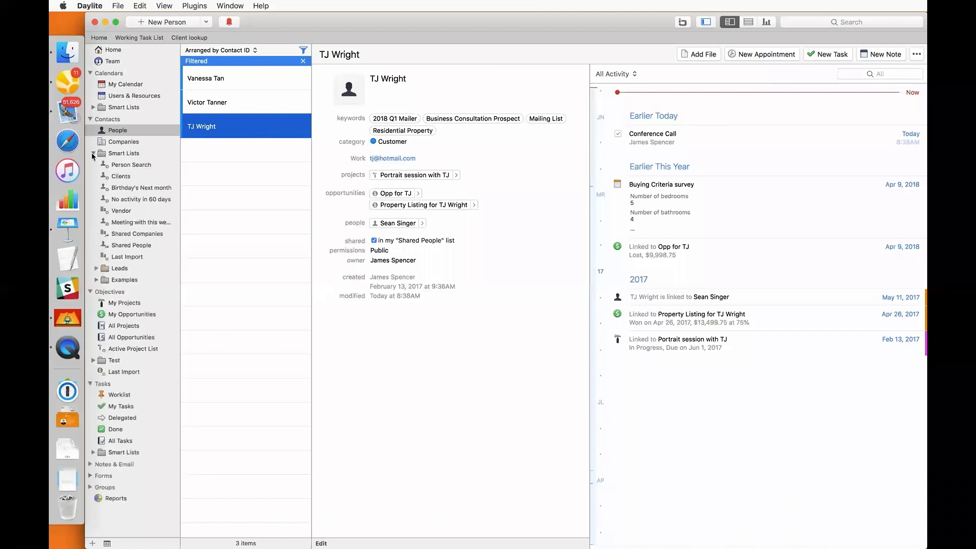
pyautogui.click(125, 200)
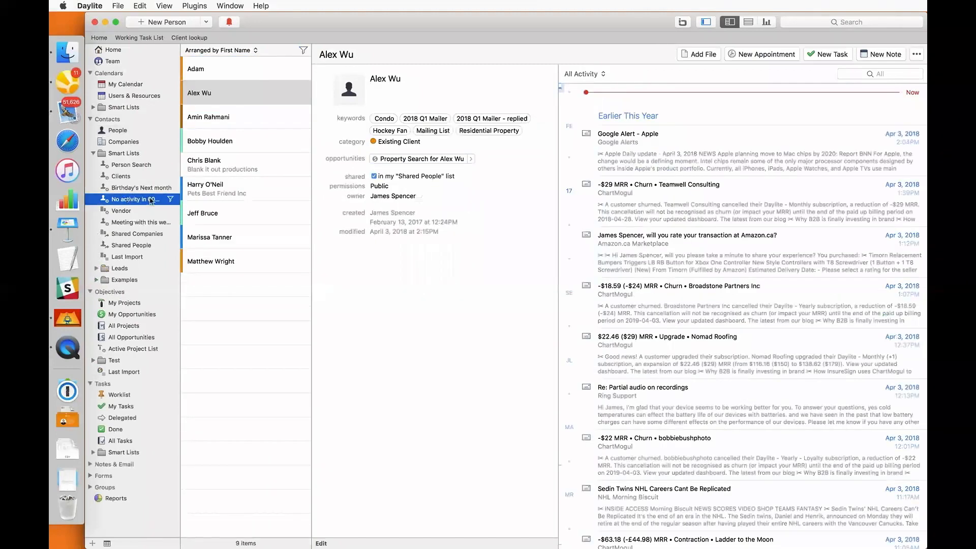
pyautogui.click(170, 199)
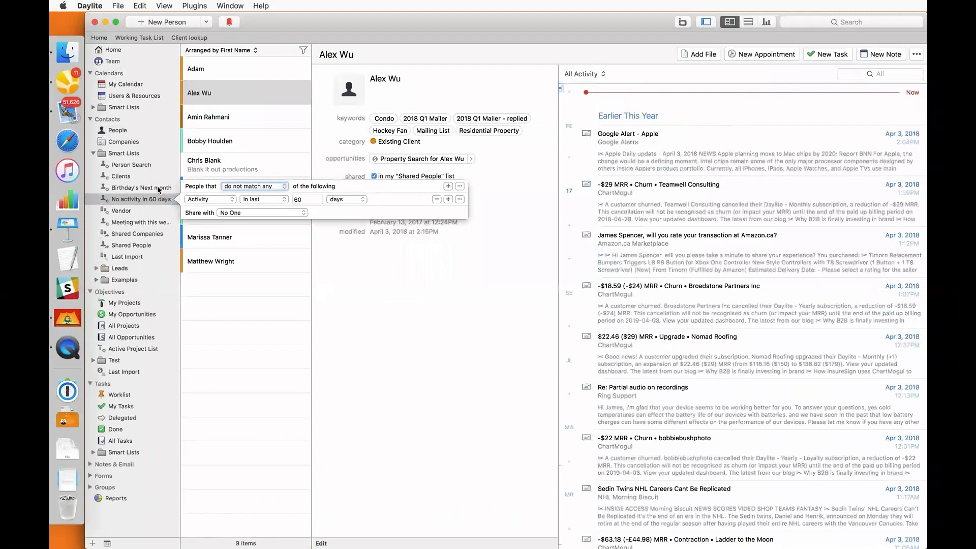
# Open the Birthday's Next month smart list, review its criteria, and show a listed contact's record
pyautogui.click(158, 189)
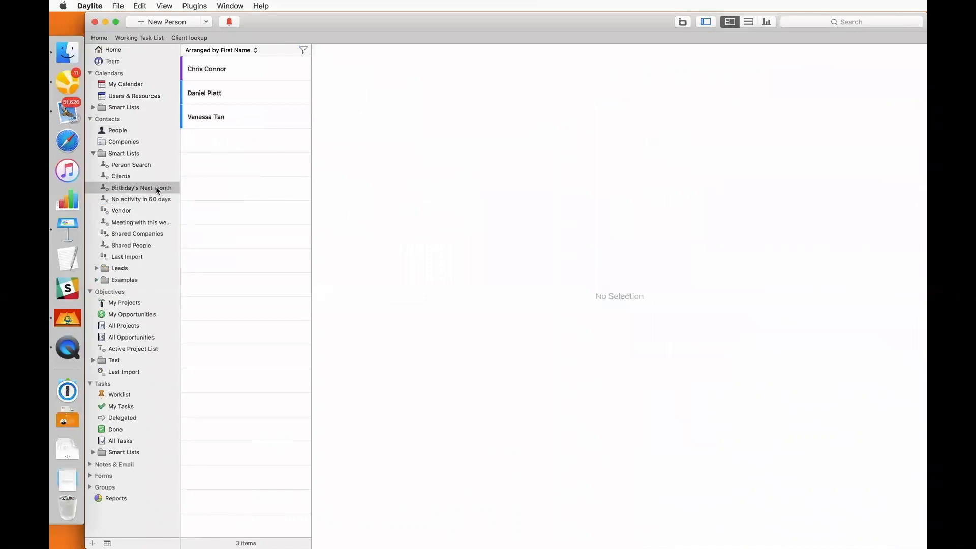
pyautogui.click(158, 189)
pyautogui.click(171, 188)
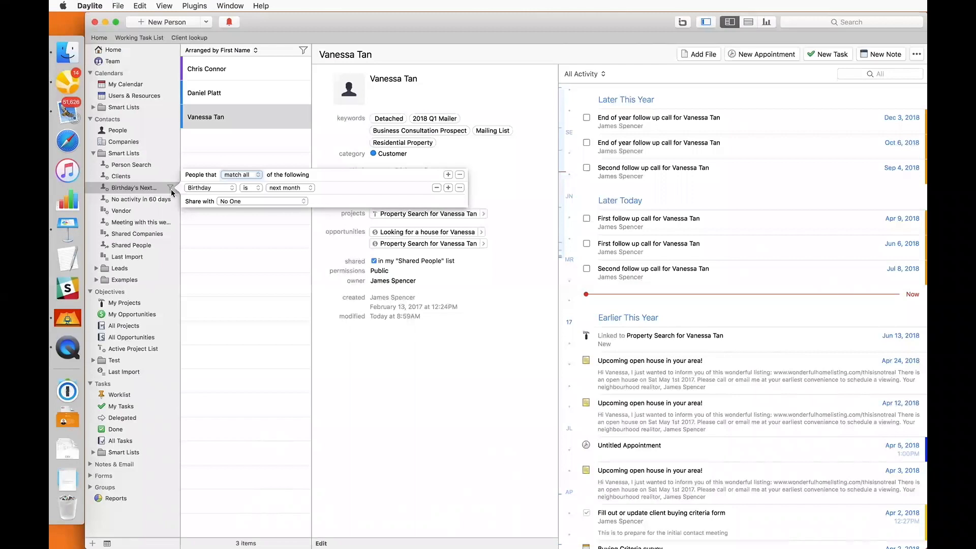
pyautogui.click(222, 128)
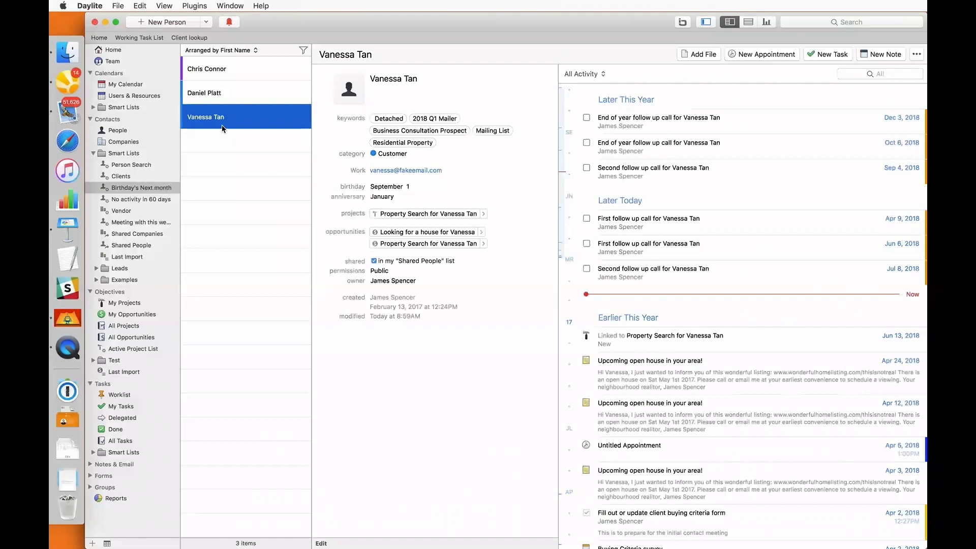
# Start an e-mail to the contact with subject 'Happy birthday!', then discard it without saving
pyautogui.click(381, 172)
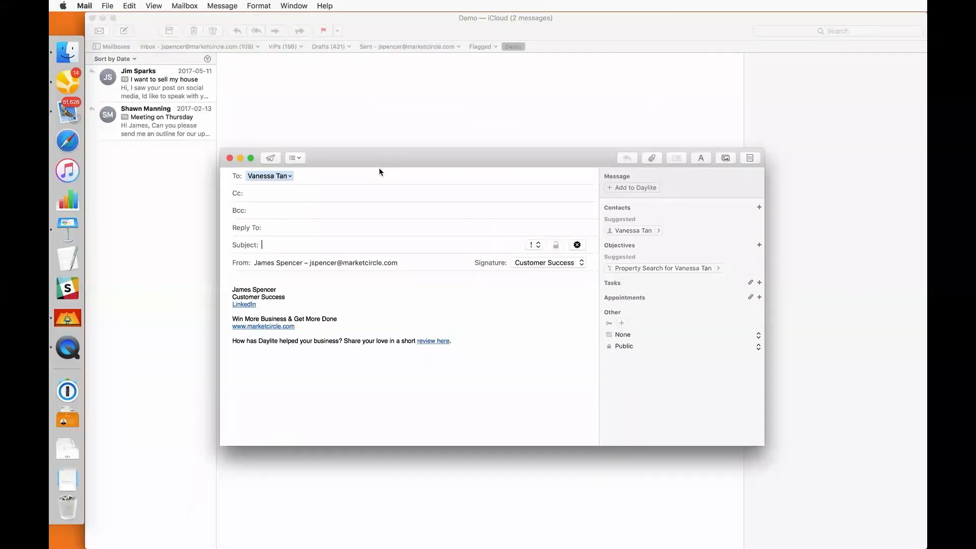
pyautogui.write('Happy birthday!')
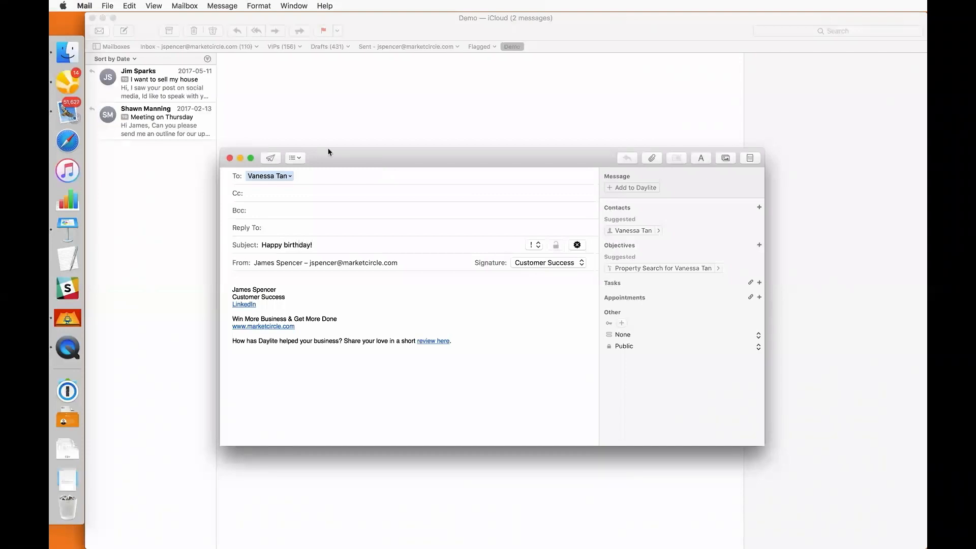
pyautogui.click(230, 158)
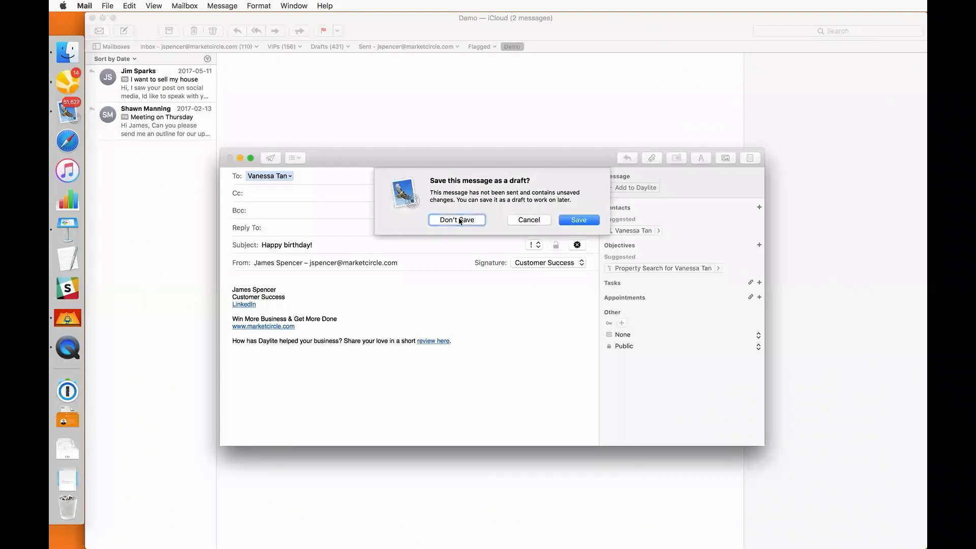
pyautogui.click(459, 220)
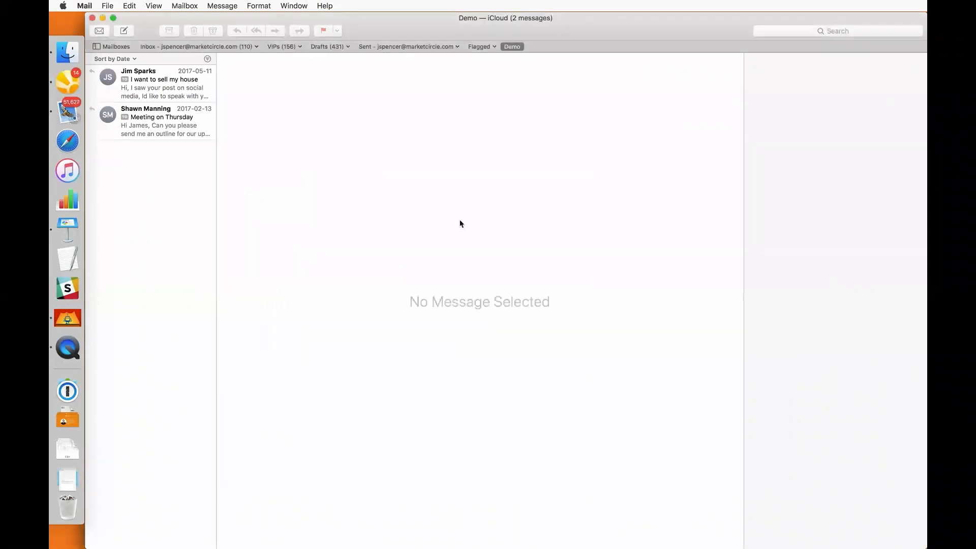
pyautogui.click(67, 81)
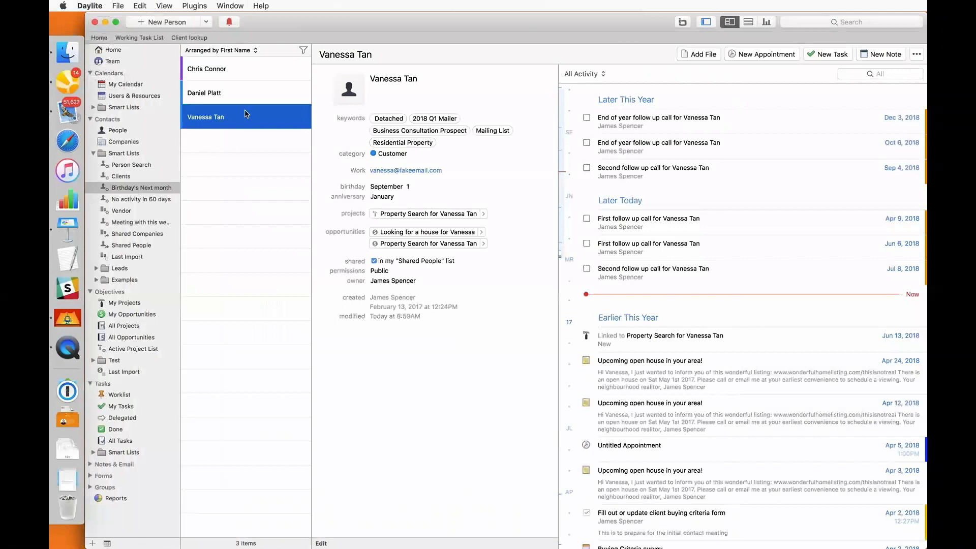
# Select all three birthday contacts, start a Write Letter merge, then cancel it
pyautogui.keyDown('shift'); pyautogui.click(268, 72); pyautogui.keyUp('shift')
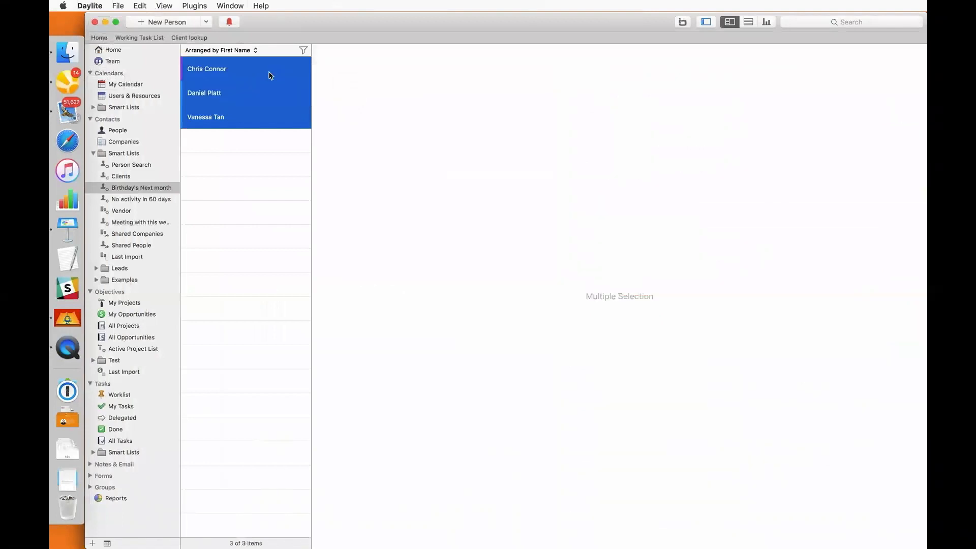
pyautogui.click(142, 5)
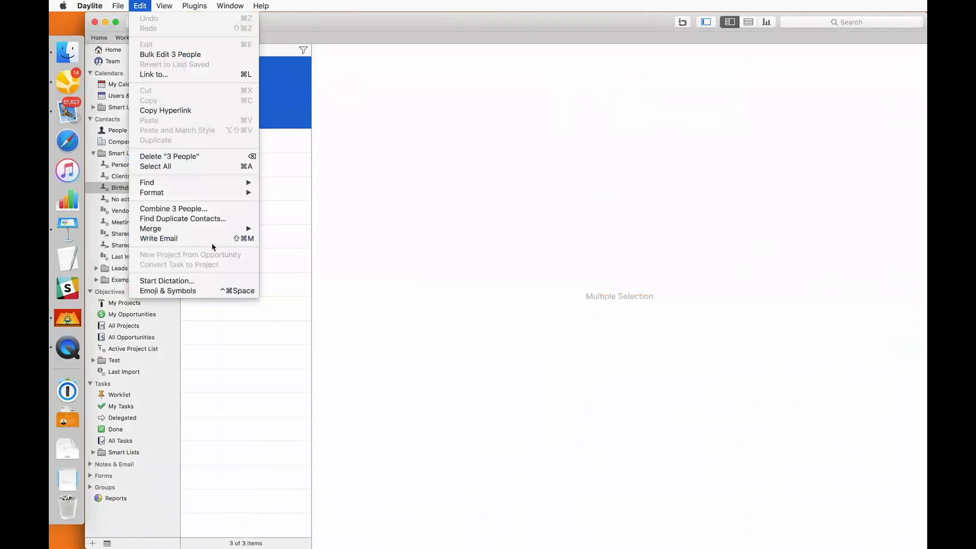
pyautogui.moveTo(217, 228)
pyautogui.click(265, 229)
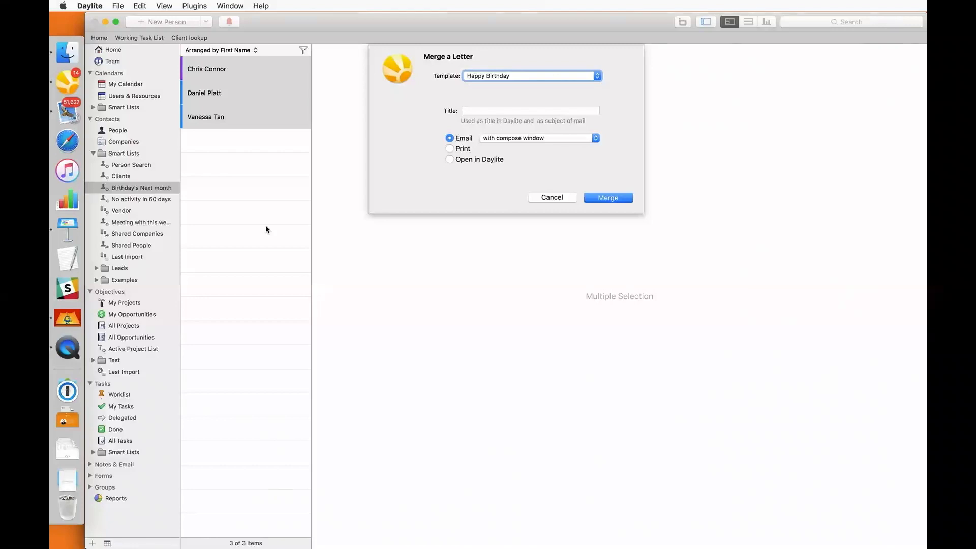
pyautogui.click(542, 197)
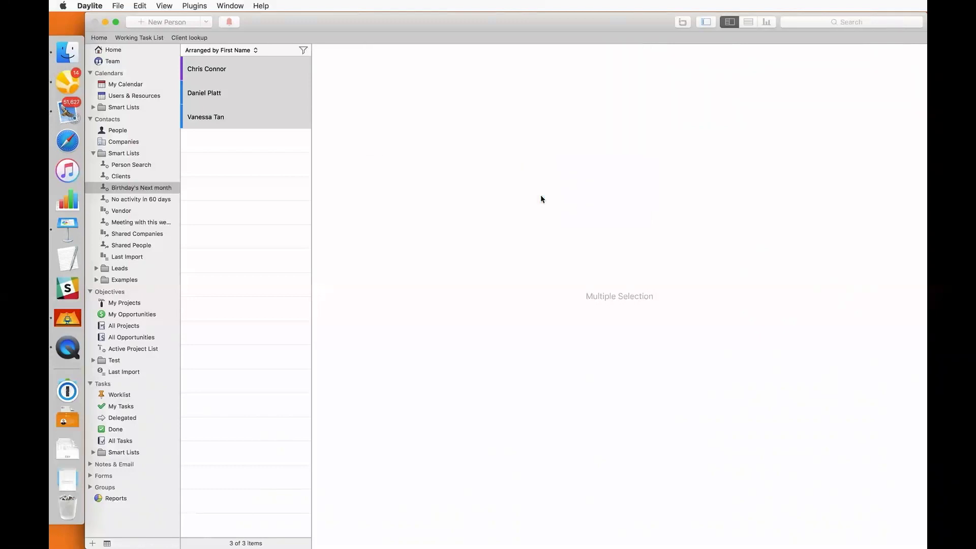
pyautogui.click(97, 8)
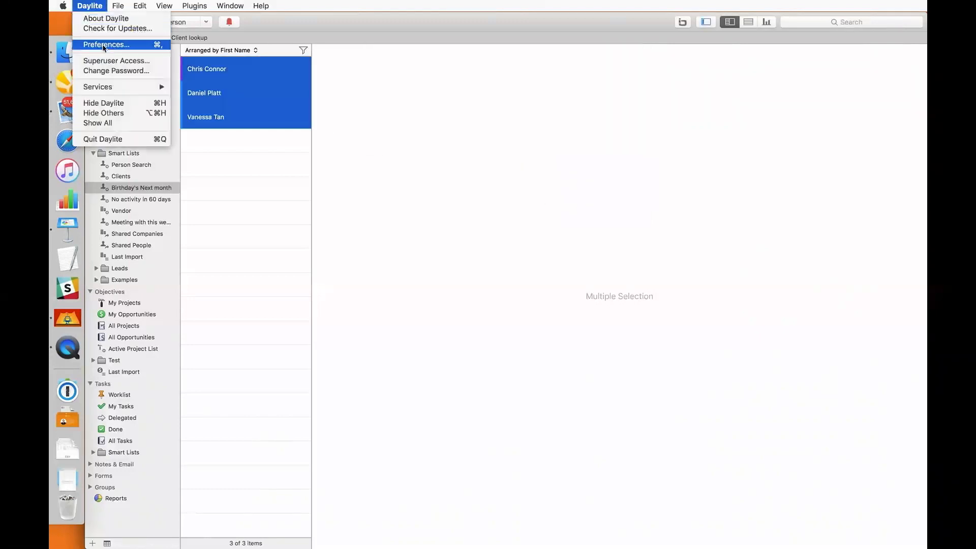
# Open the Happy Birthday template from Preferences > Letter Templates and select its body text
pyautogui.click(103, 46)
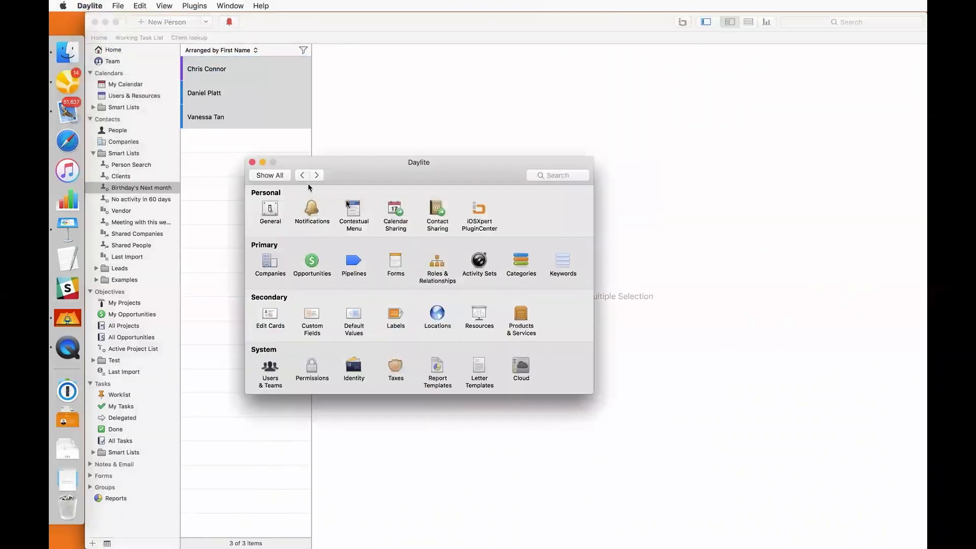
pyautogui.click(479, 363)
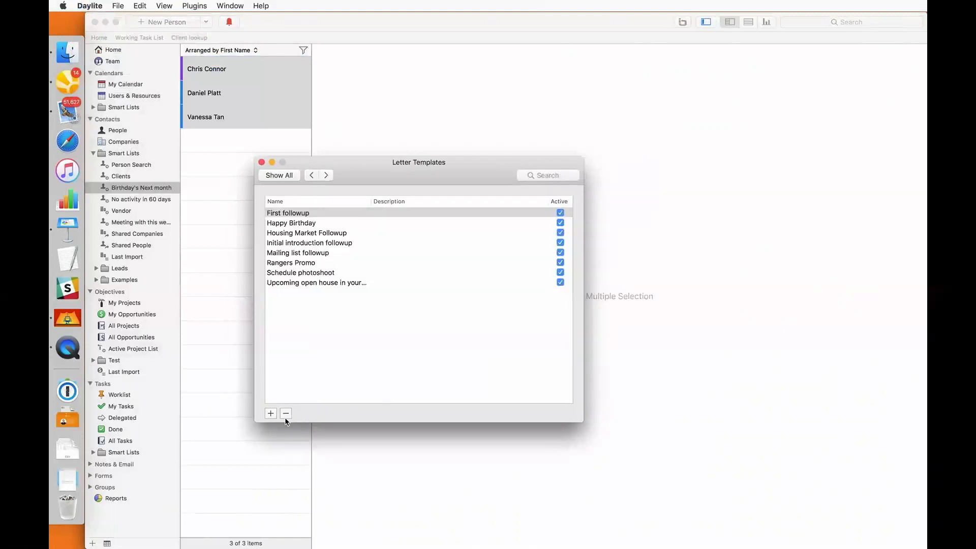
pyautogui.click(293, 225)
pyautogui.doubleClick(293, 224)
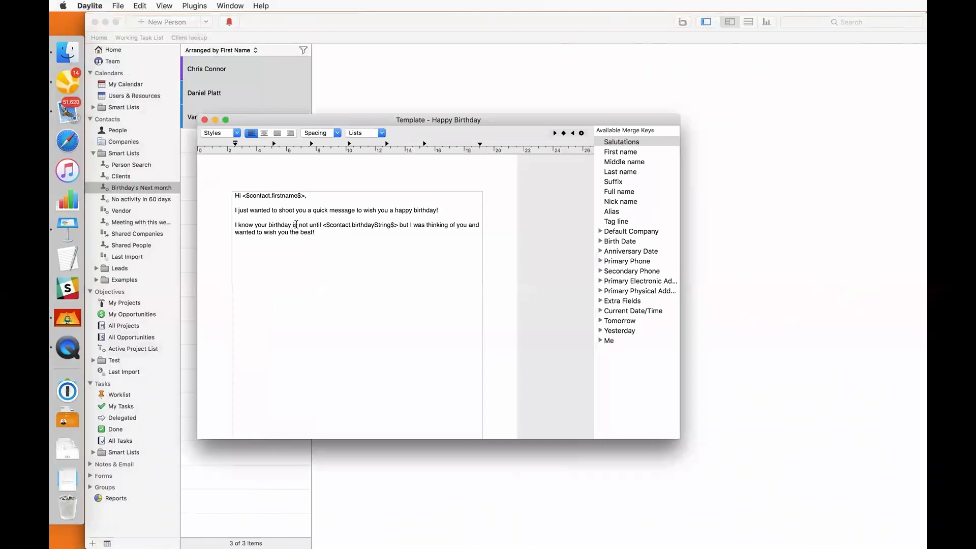
pyautogui.moveTo(333, 235); pyautogui.dragTo(222, 183)
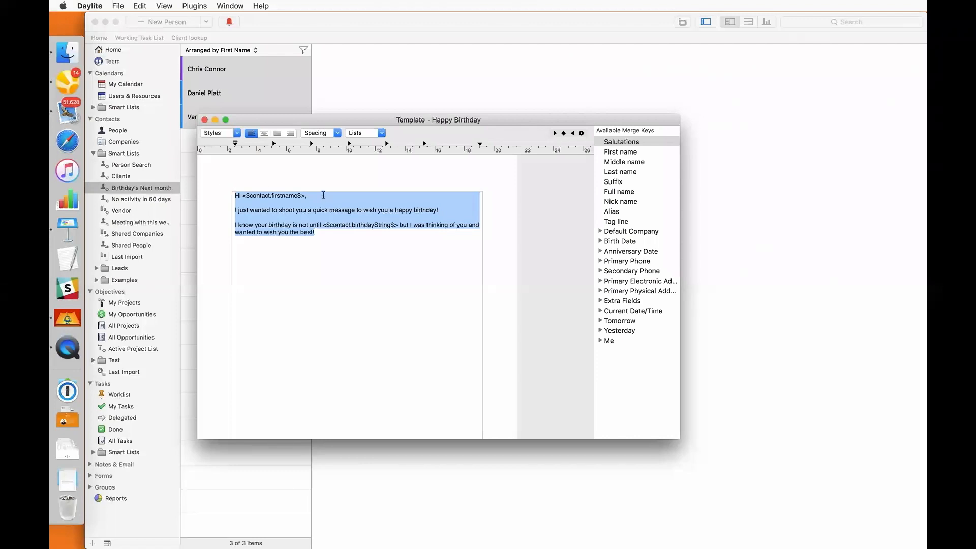
# Replace the letter body with 'Hi', the First name merge field, and the birthday wish text
pyautogui.press('BackSpace')
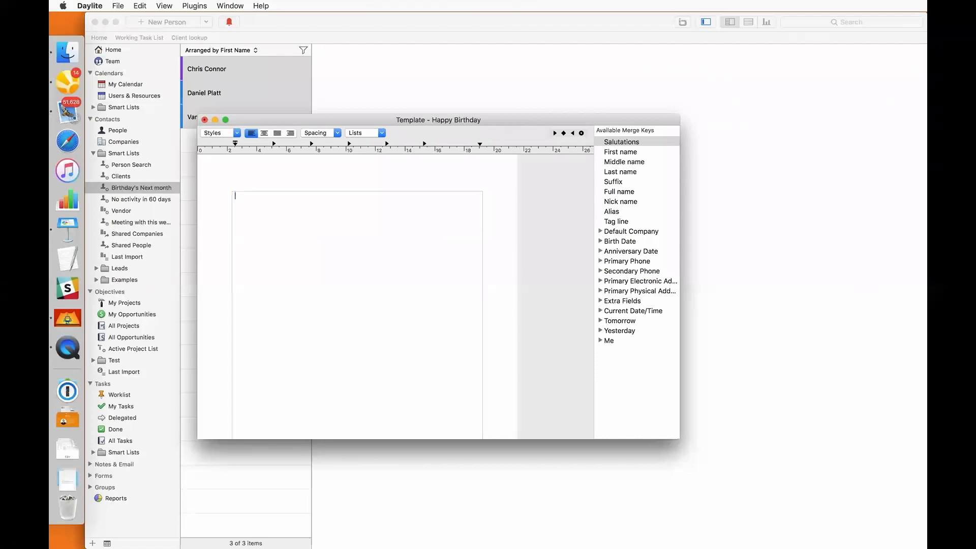
pyautogui.write('Hi')
pyautogui.doubleClick(634, 154)
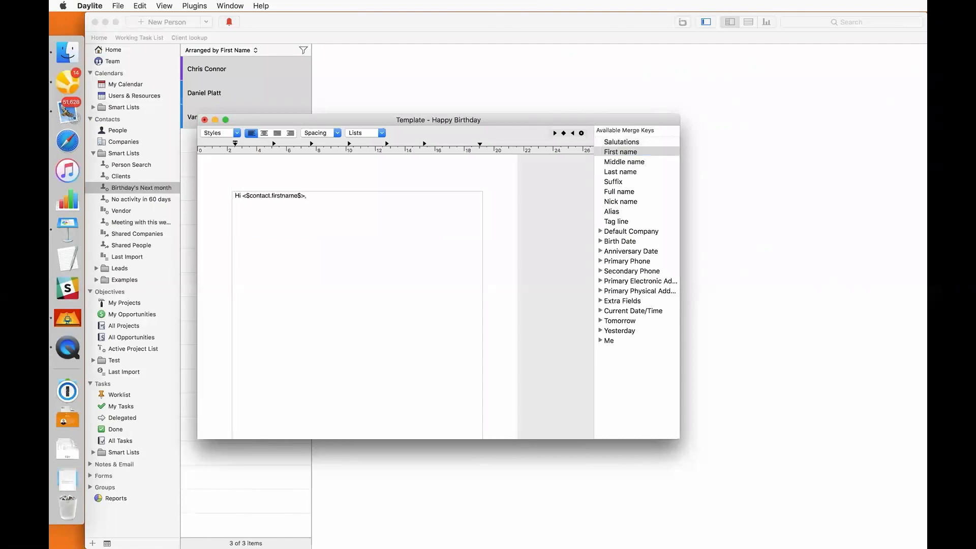
pyautogui.write('I just wanted to shoot you a quick message to wish you a hap')
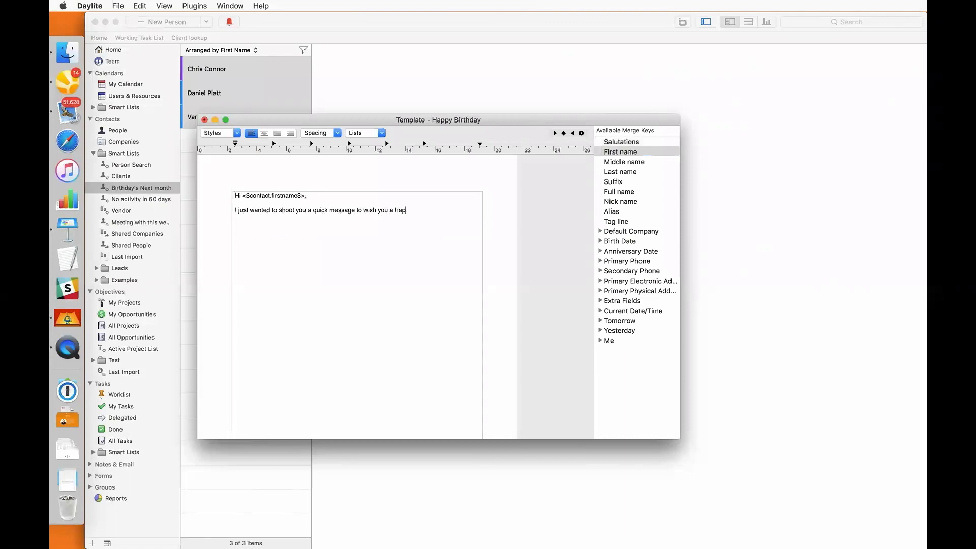
pyautogui.write('py birthday!  ')
pyautogui.write('I know you')
pyautogui.write('r birthday is not un')
pyautogui.write('til')
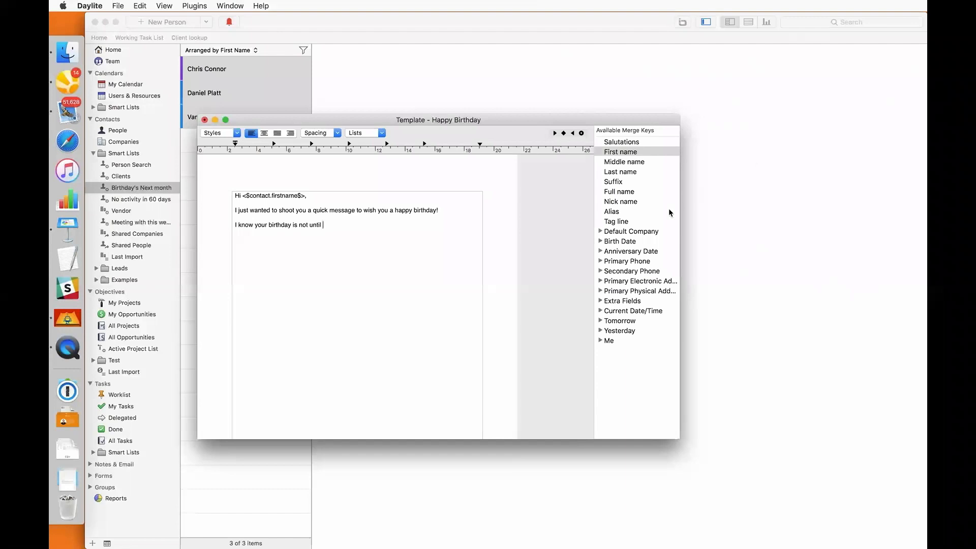
# Insert the Birth Date merge field, end with 'wanted to wish you the best', and save
pyautogui.click(626, 242)
pyautogui.press('Right')
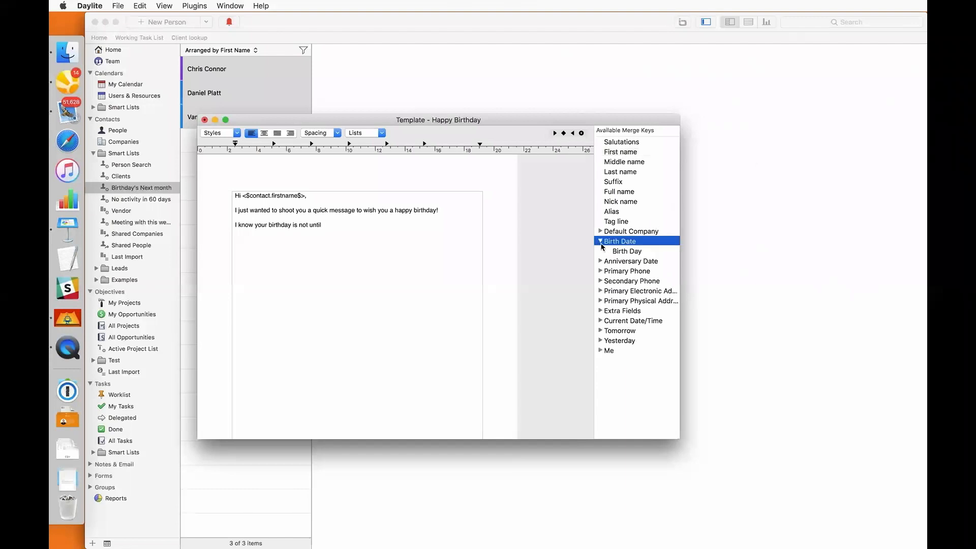
pyautogui.click(626, 252)
pyautogui.doubleClick(627, 252)
pyautogui.write('but I was thinking you')
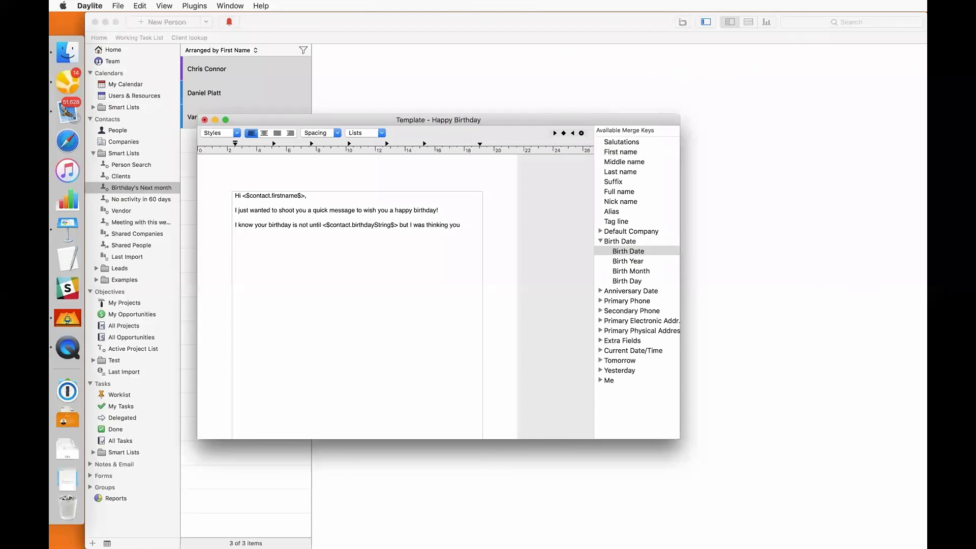
pyautogui.press('BackSpace')
pyautogui.press('BackSpace')
pyautogui.press('BackSpace')
pyautogui.write('of you and wanted to wish you the best.')
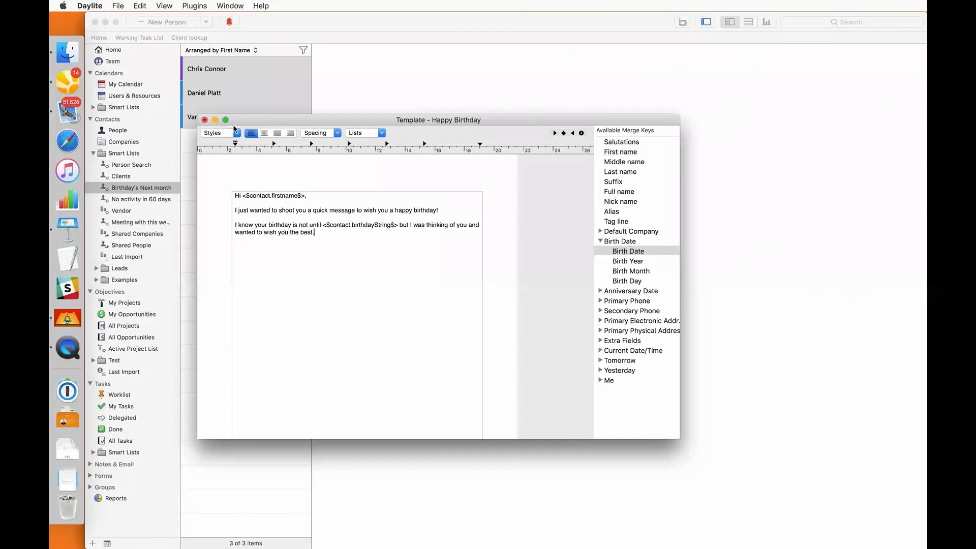
pyautogui.click(206, 120)
pyautogui.click(524, 178)
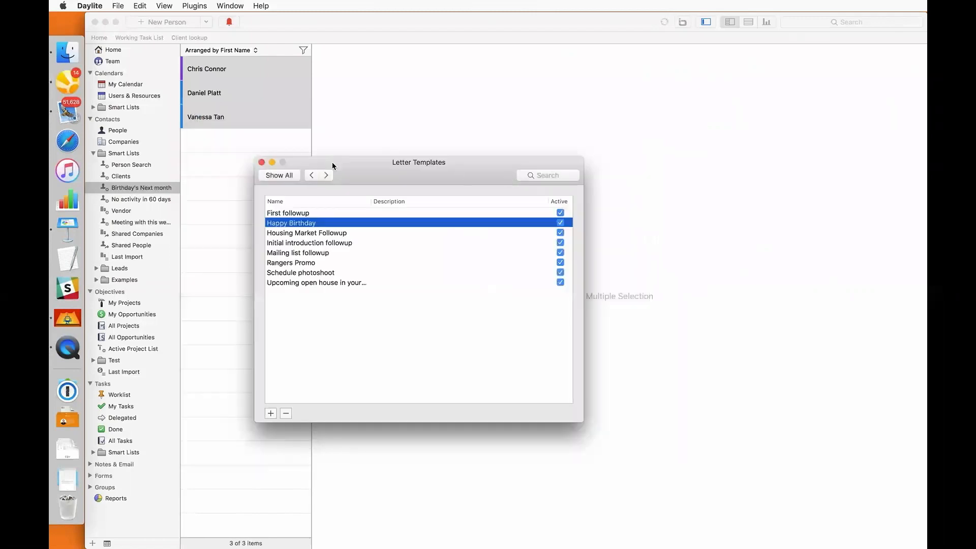
# Merge the Happy Birthday letter into e-mails for the three selected contacts
pyautogui.click(262, 162)
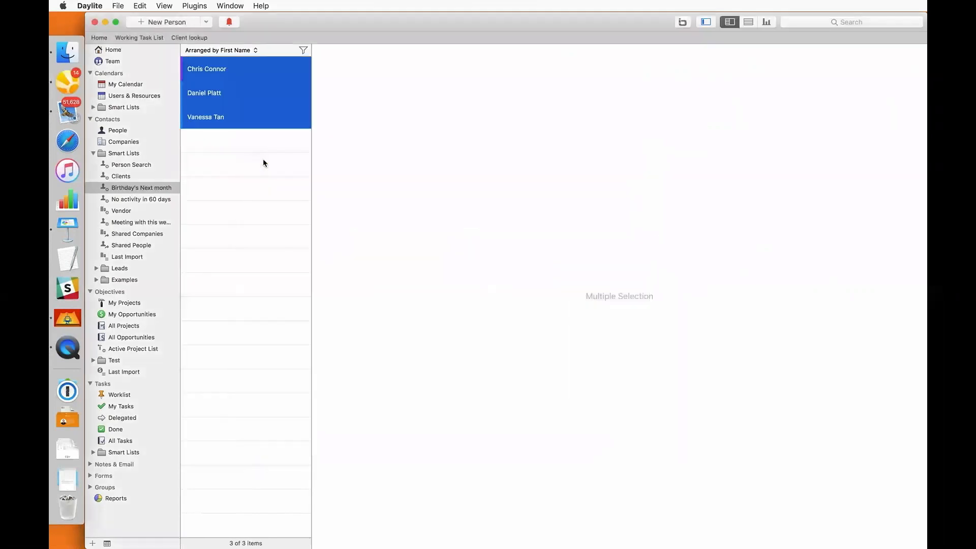
pyautogui.rightClick(250, 111)
pyautogui.click(259, 114)
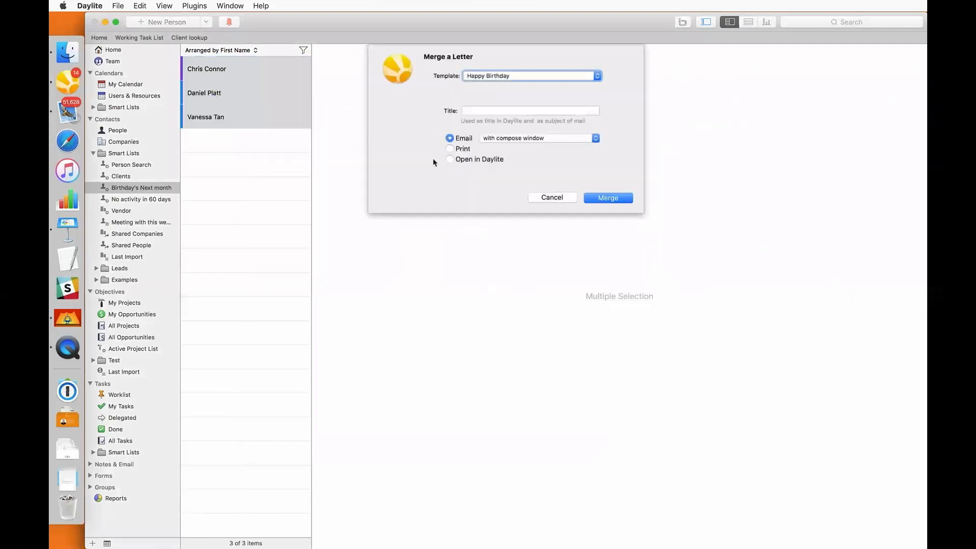
pyautogui.click(603, 198)
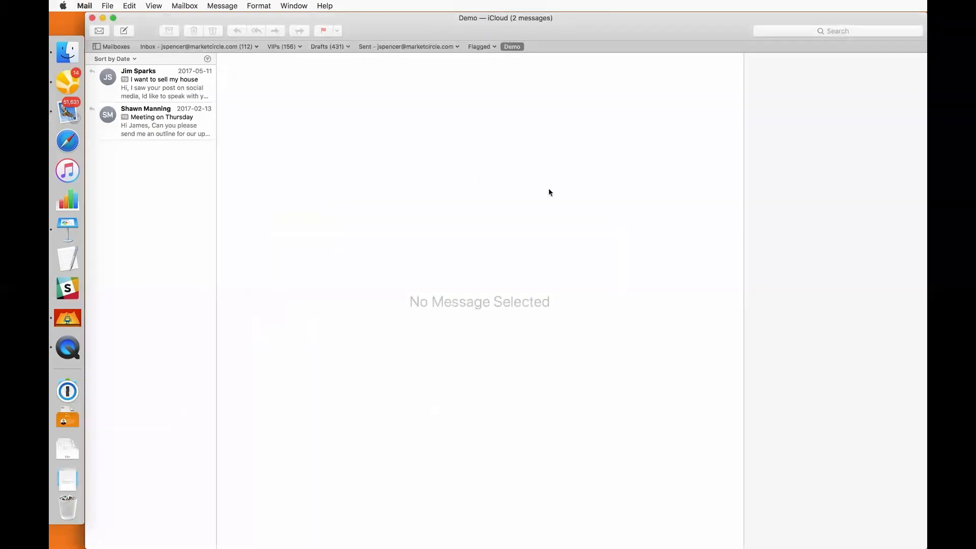
pyautogui.click(72, 83)
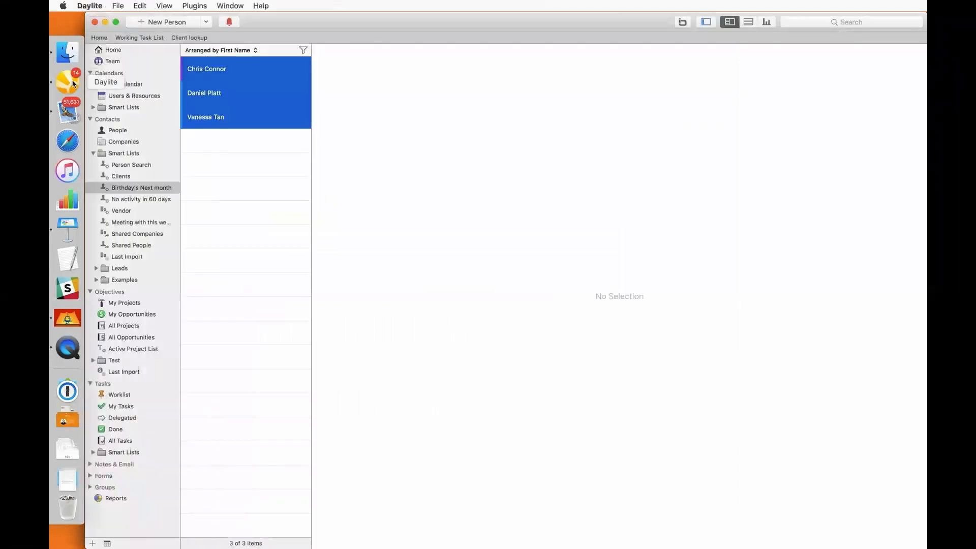
# Edit the Anders Inc contact and add the Mailing List keyword
pyautogui.click(136, 130)
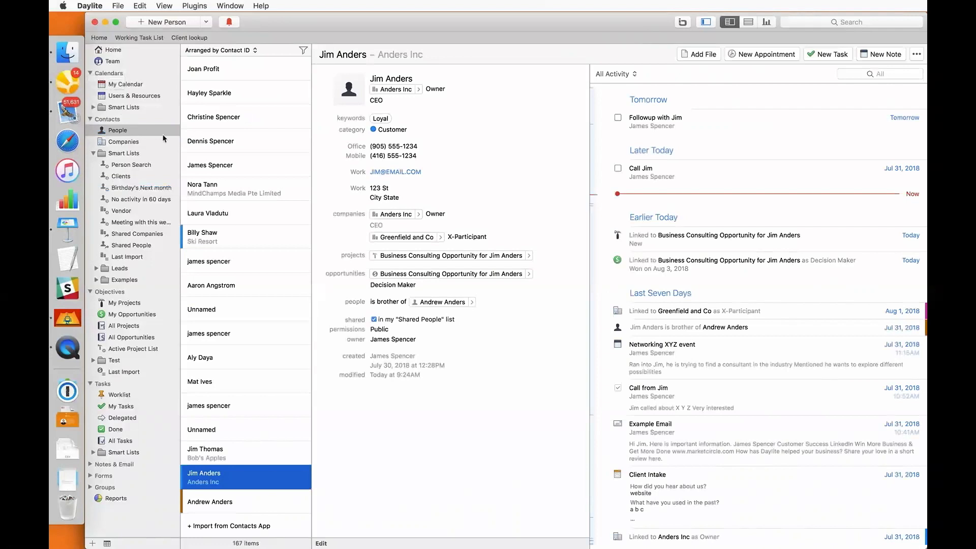
pyautogui.doubleClick(458, 169)
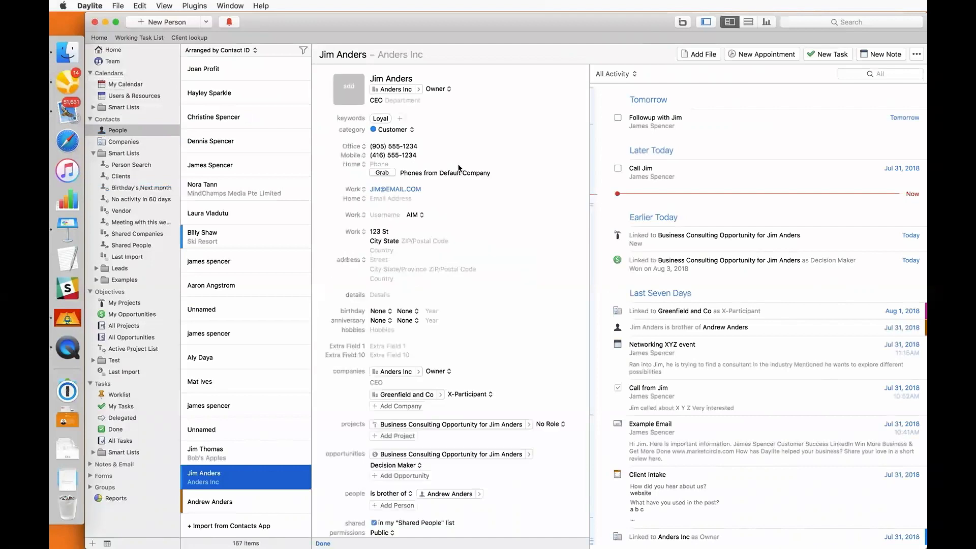
pyautogui.click(400, 119)
pyautogui.write('mai')
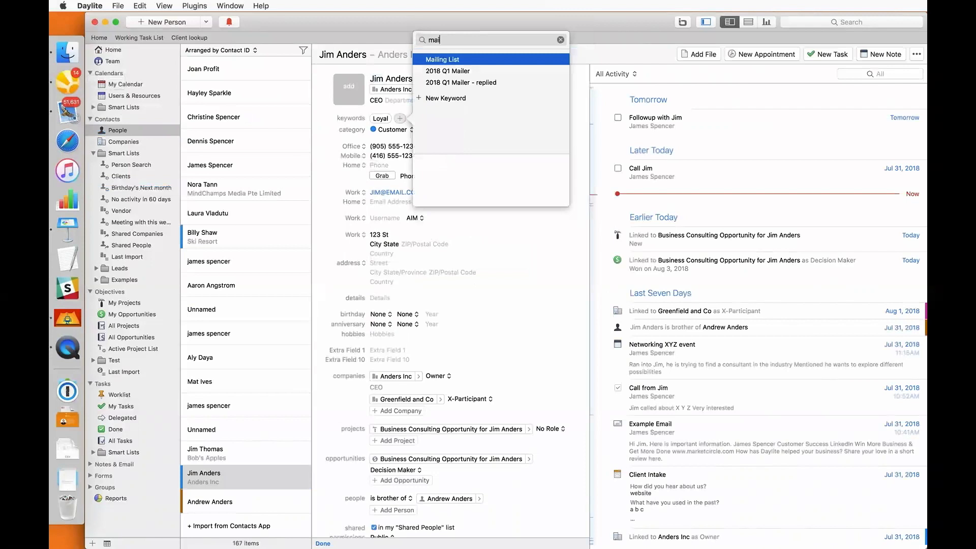
pyautogui.press('Return')
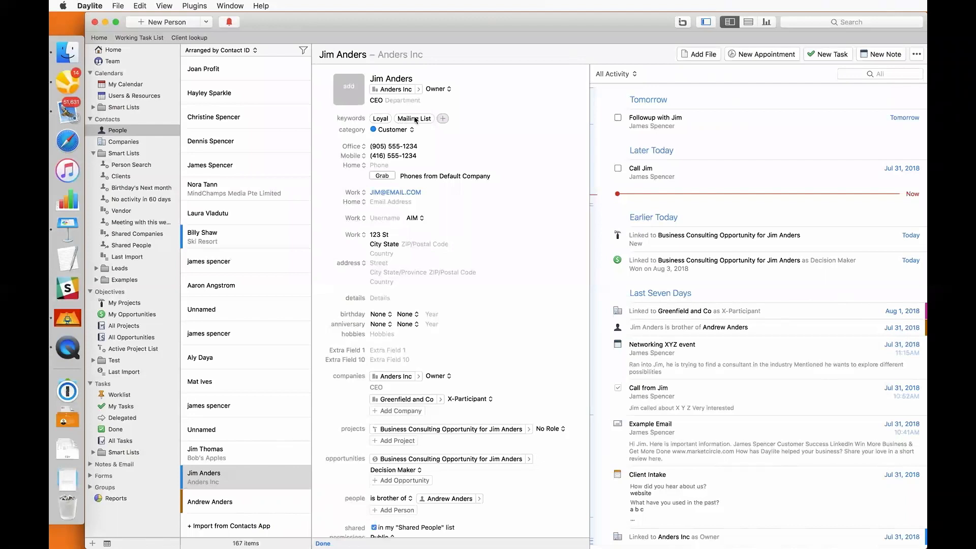
# Add the 'interests - Growing a business' keyword and save the contact
pyautogui.click(442, 119)
pyautogui.write('gr')
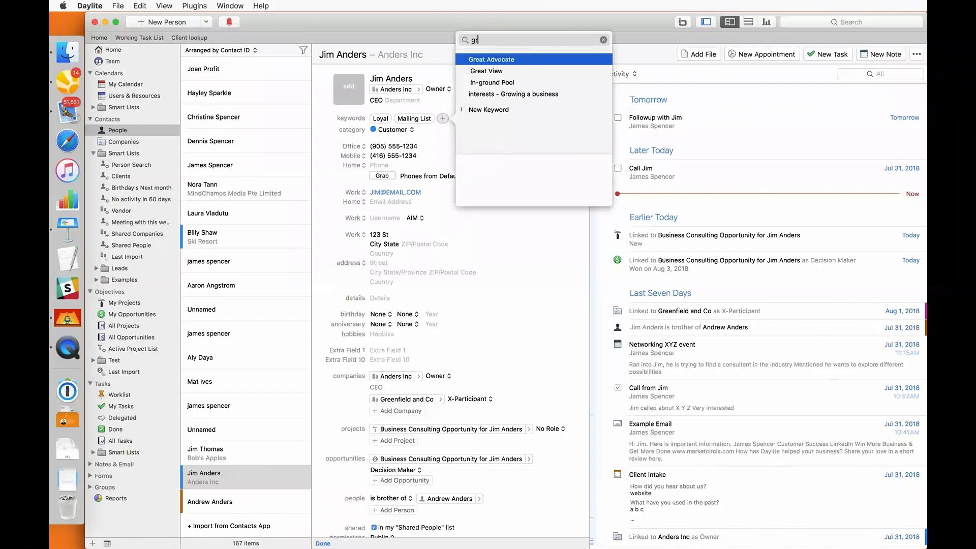
pyautogui.write('ow')
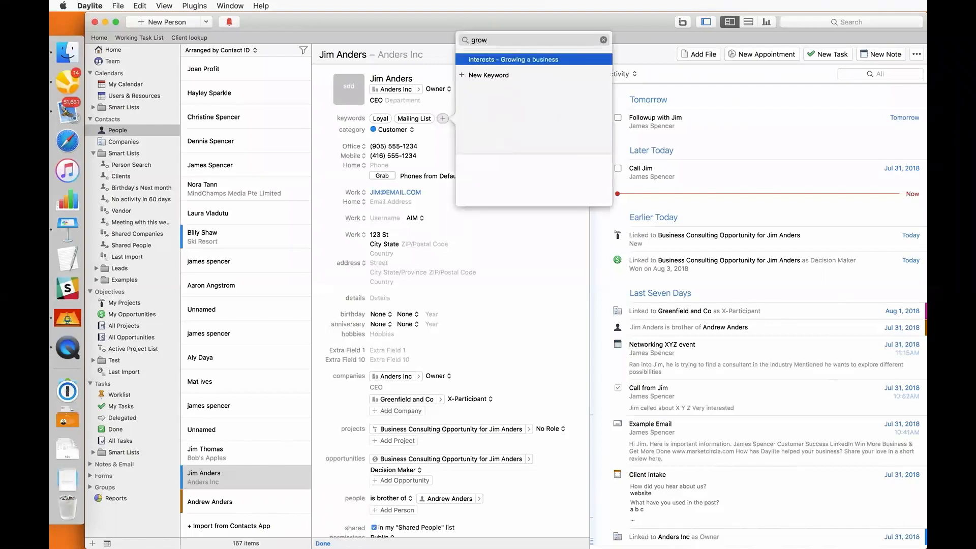
pyautogui.press('Return')
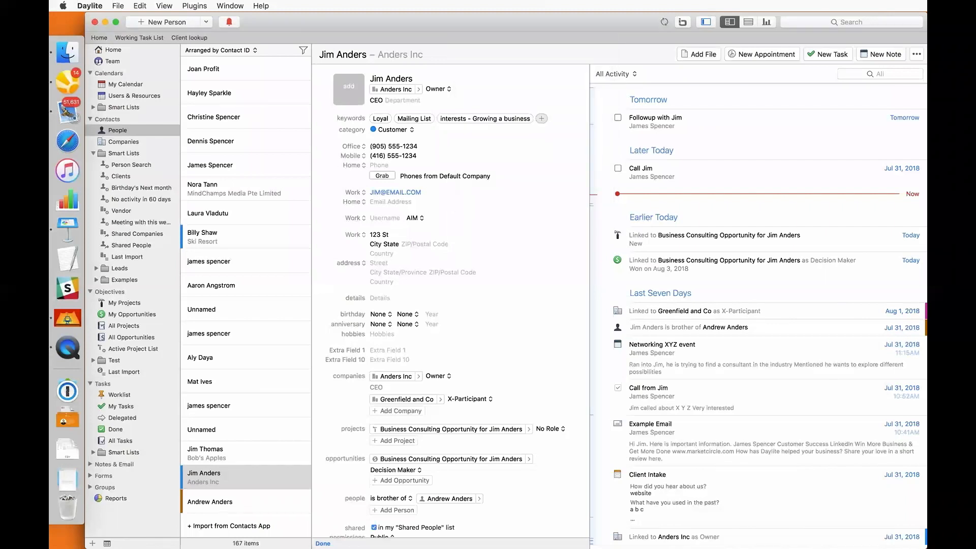
pyautogui.press('super+s')
# Filter the people list by the Mailing List keyword
pyautogui.click(304, 50)
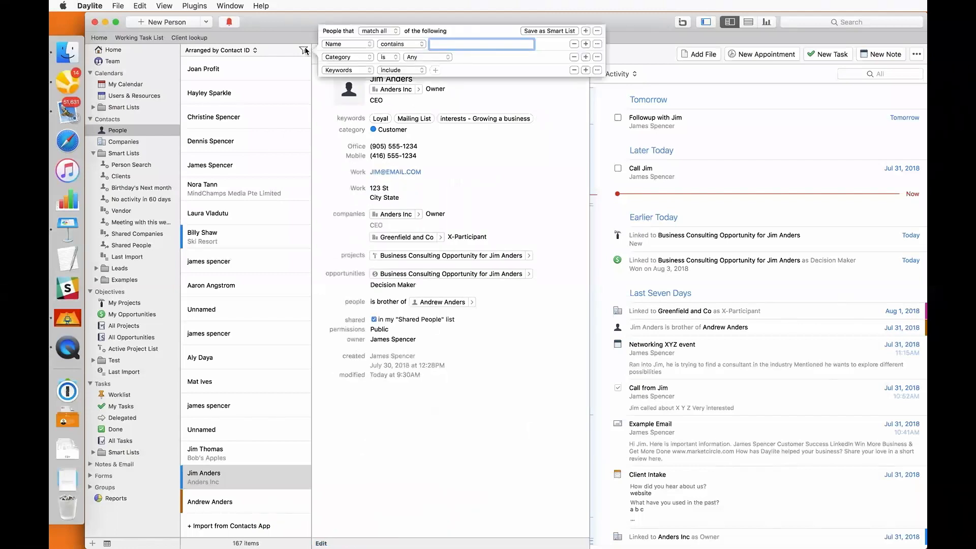
pyautogui.click(435, 70)
pyautogui.write('mai')
pyautogui.press('Return')
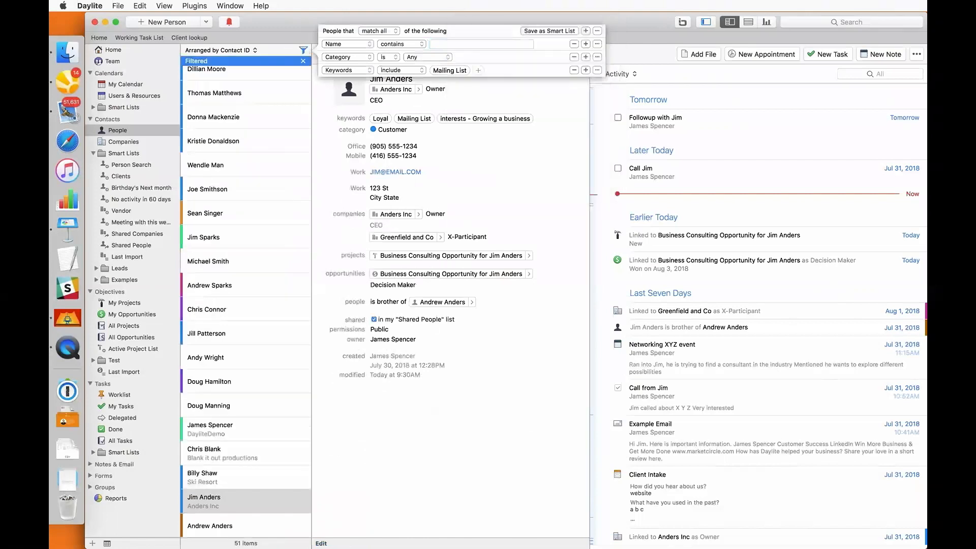
# Add a second Keywords condition requiring interests - Growing a business
pyautogui.click(349, 56)
pyautogui.click(352, 57)
pyautogui.click(435, 57)
pyautogui.write('gro')
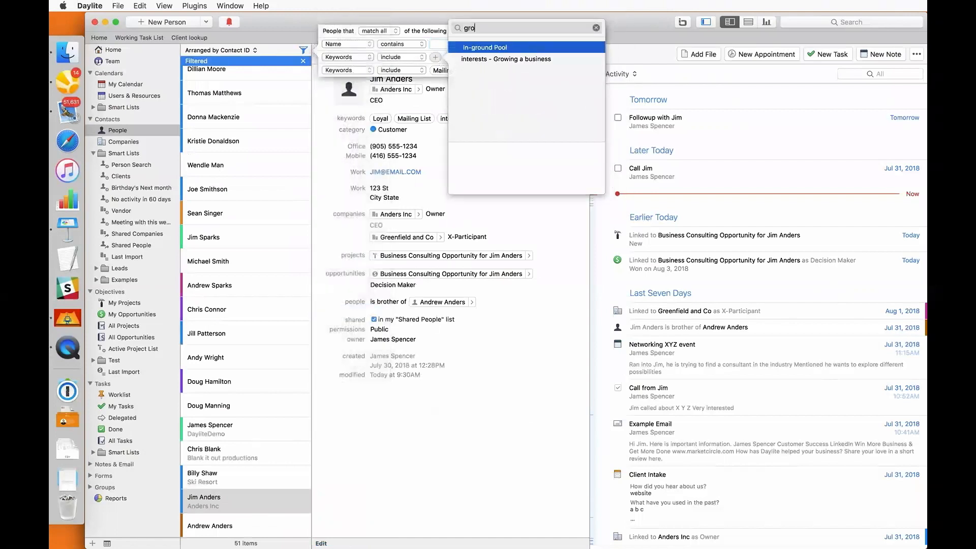
pyautogui.press('Down')
pyautogui.press('Return')
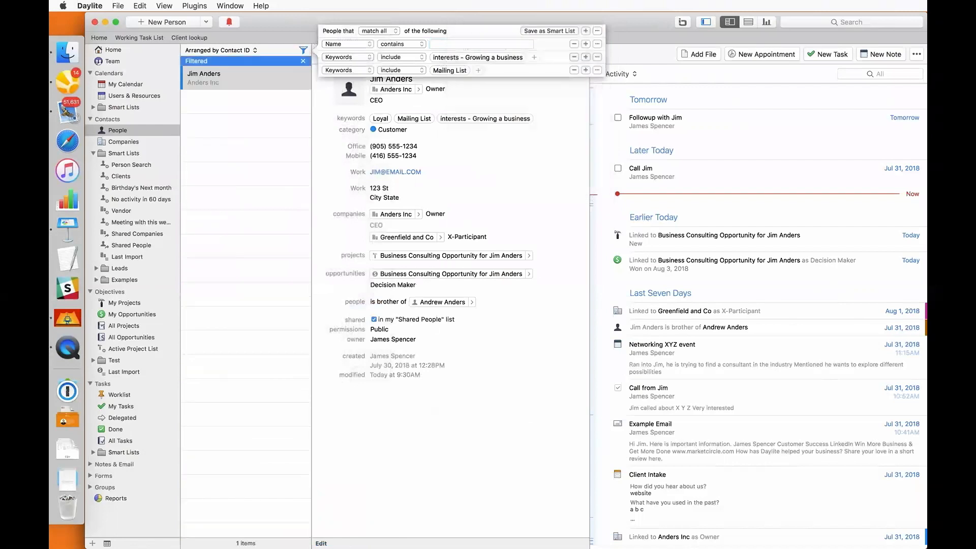